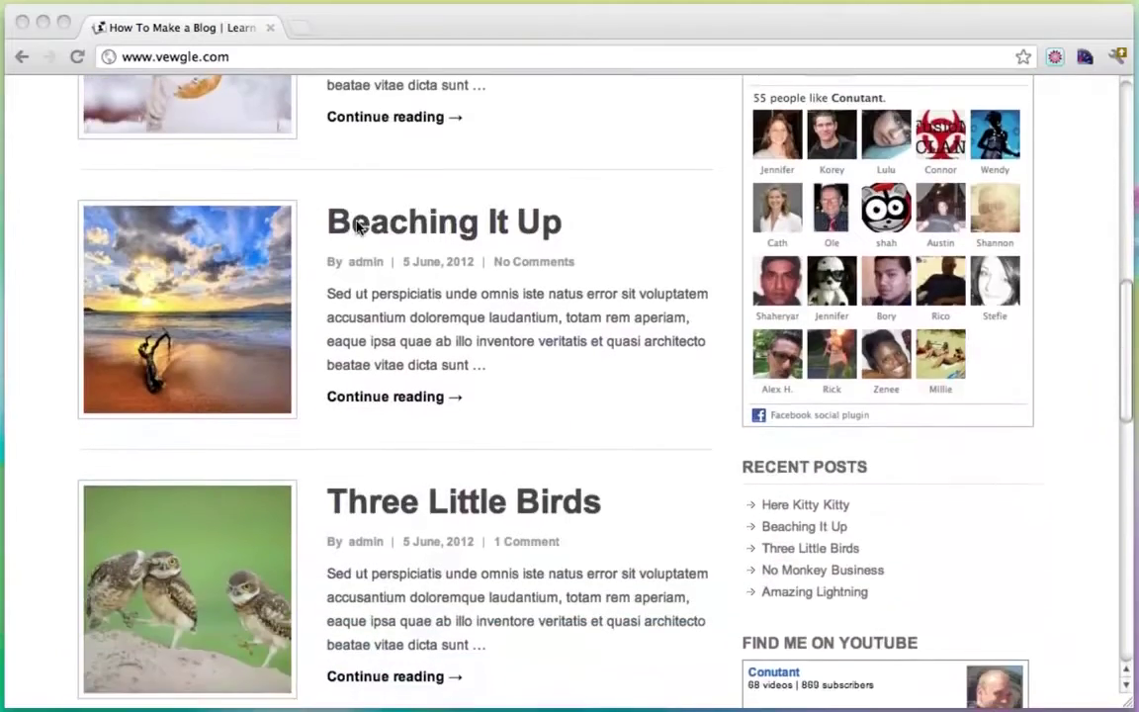
Scroll through the blog's home page posts and return to the top.
{"action": "scroll", "coordinate": [358, 228], "scroll_direction": "up", "scroll_amount": 3}
{"action": "scroll", "coordinate": [396, 237], "scroll_direction": "up", "scroll_amount": 3}
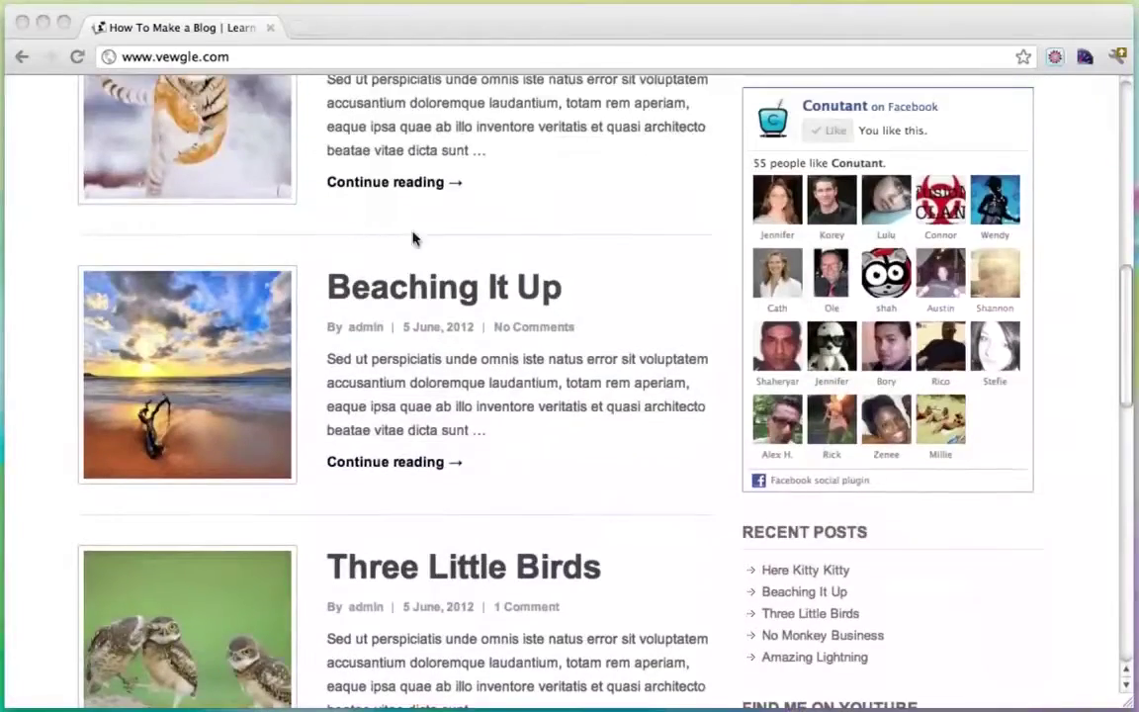
{"action": "scroll", "coordinate": [414, 287], "scroll_direction": "down", "scroll_amount": 3}
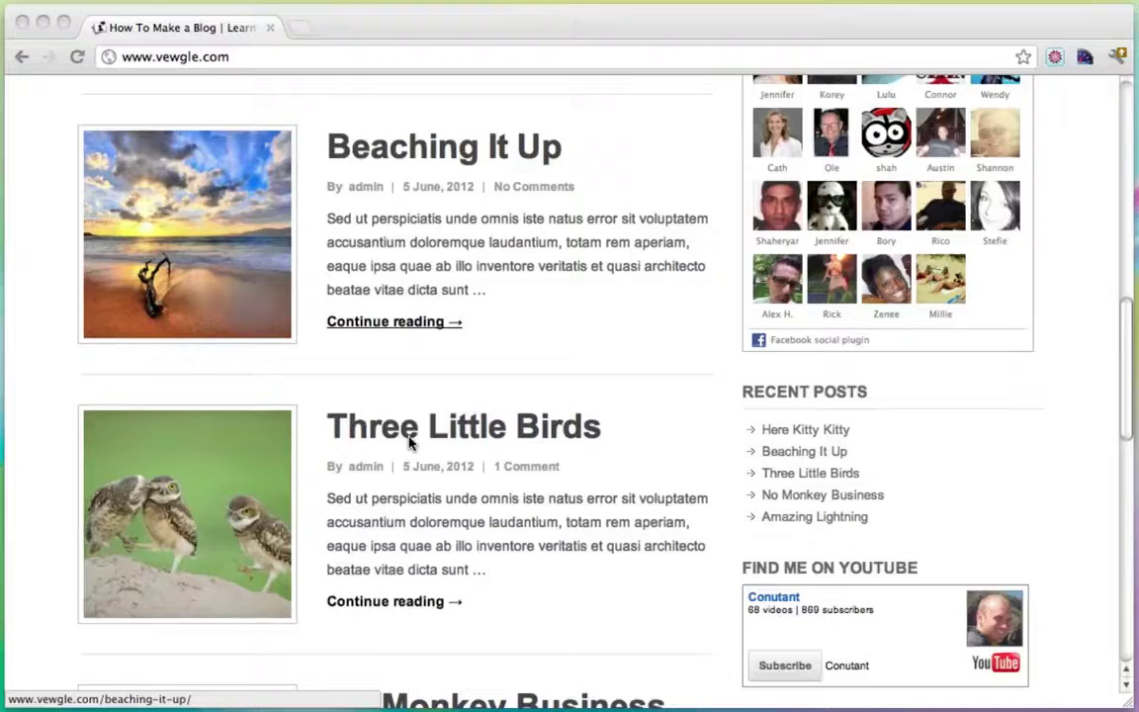
{"action": "scroll", "coordinate": [408, 441], "scroll_direction": "down", "scroll_amount": 3}
{"action": "scroll", "coordinate": [407, 438], "scroll_direction": "up", "scroll_amount": 6}
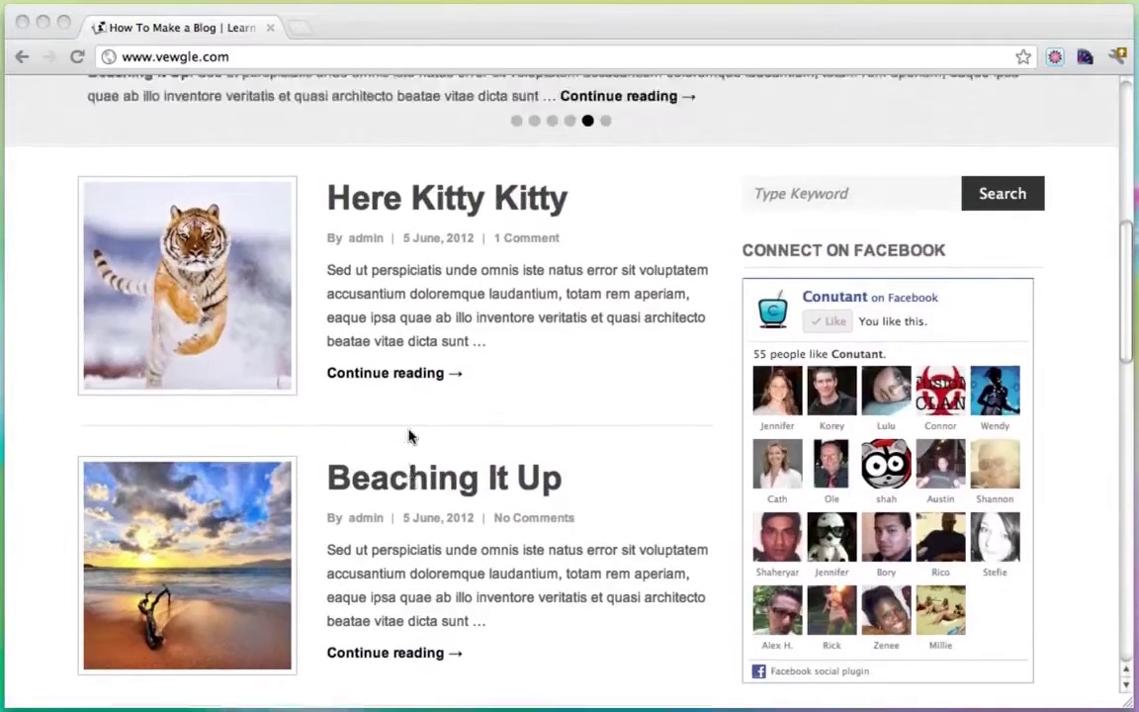
{"action": "scroll", "coordinate": [410, 436], "scroll_direction": "up", "scroll_amount": 5}
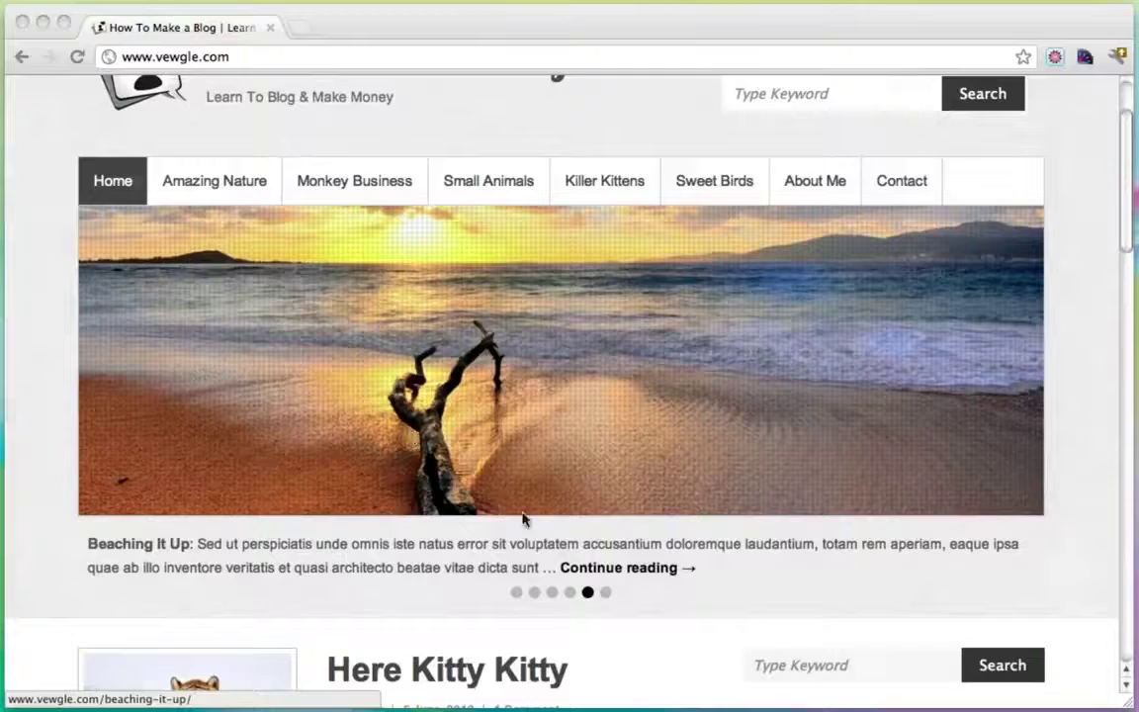
Use the slider's pager dots to show the Here Kitty Kitty and ladybug slides.
{"action": "left_click", "coordinate": [605, 592]}
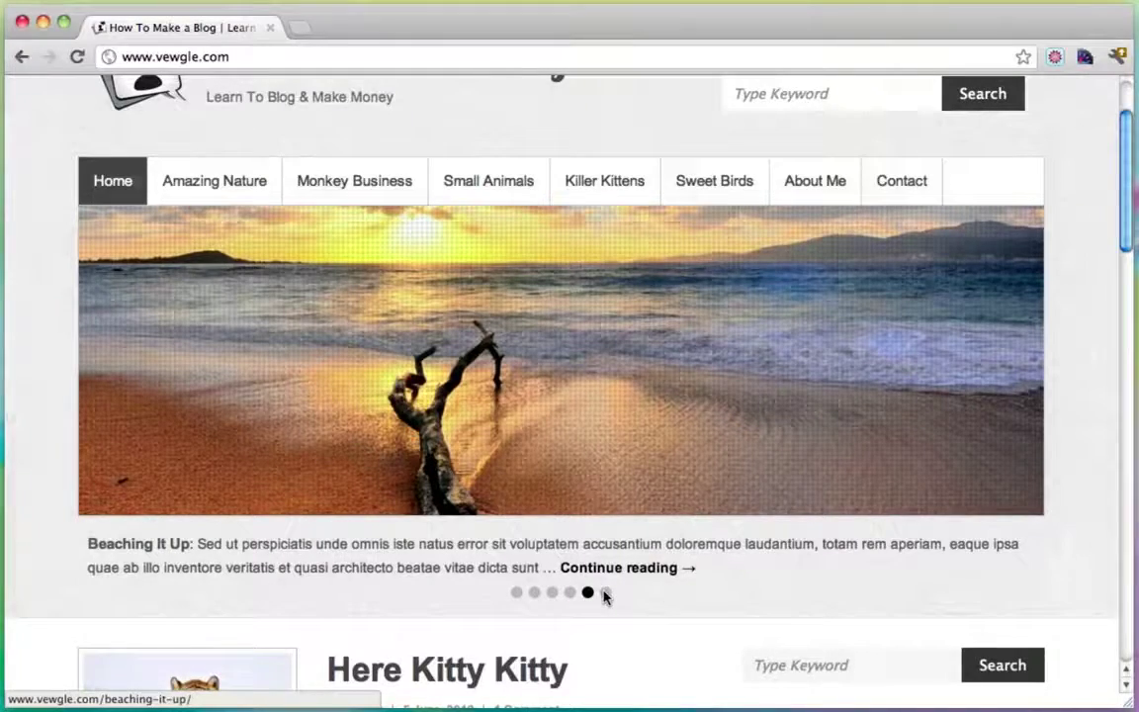
{"action": "left_click", "coordinate": [604, 592]}
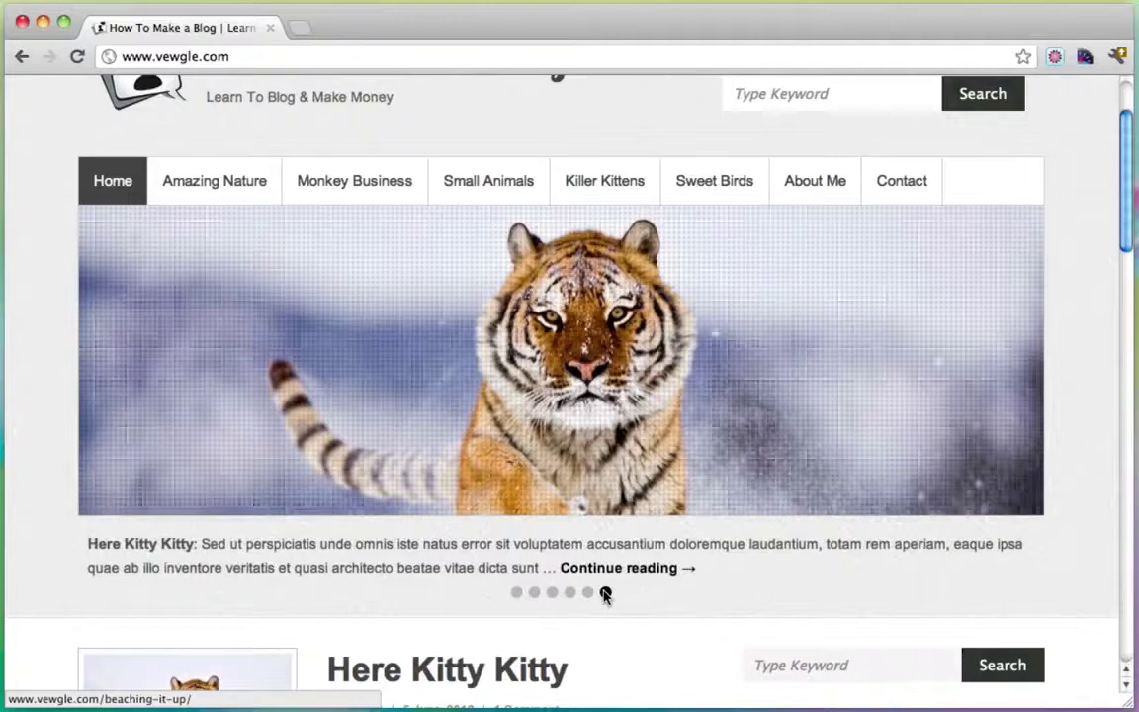
{"action": "left_click", "coordinate": [533, 592]}
{"action": "scroll", "coordinate": [532, 594], "scroll_direction": "up", "scroll_amount": 3}
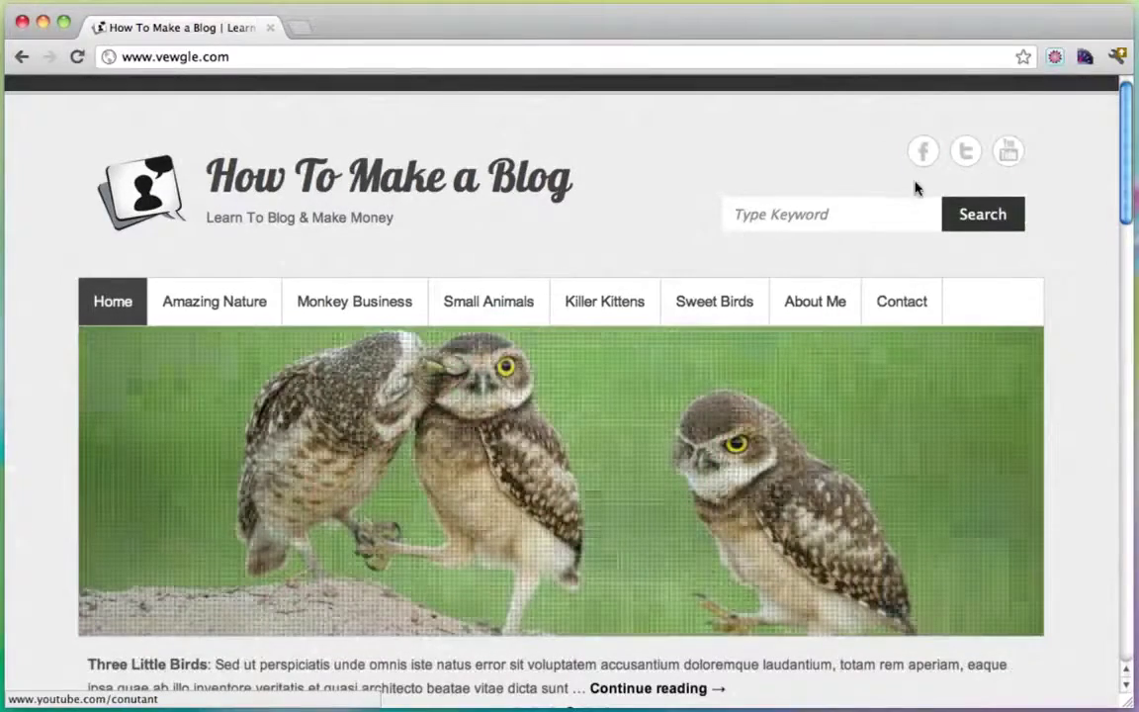
{"action": "left_click", "coordinate": [877, 214]}
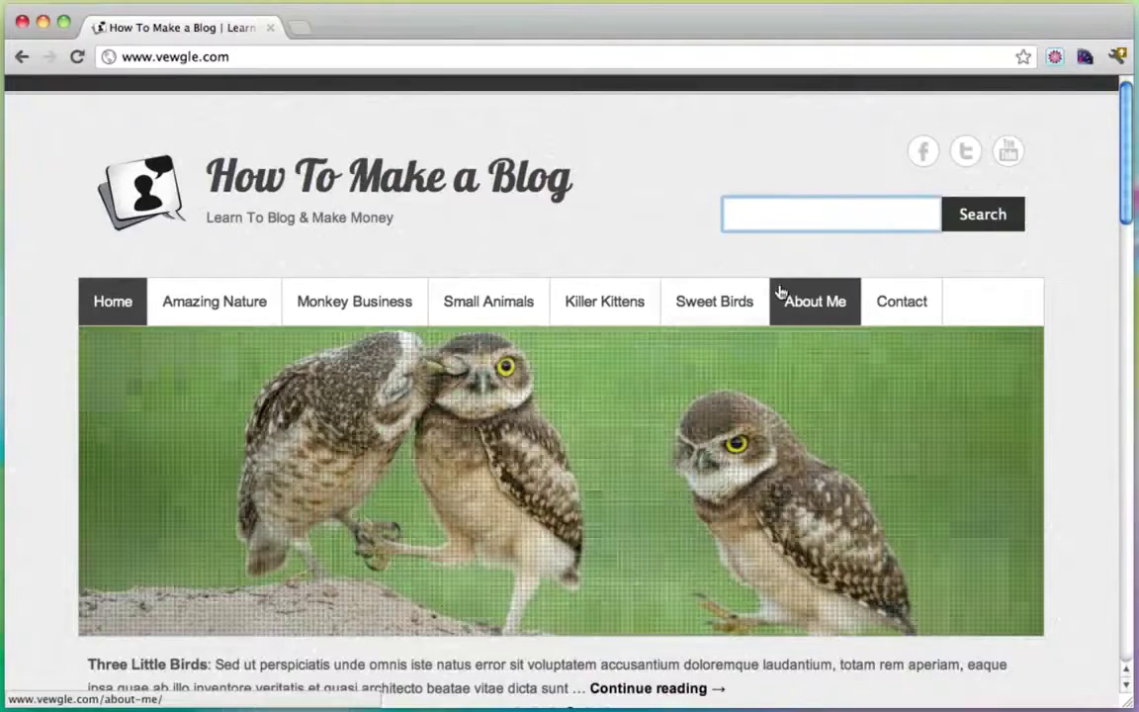
{"action": "scroll", "coordinate": [1018, 399], "scroll_direction": "down", "scroll_amount": 1}
{"action": "scroll", "coordinate": [1018, 400], "scroll_direction": "down", "scroll_amount": 10}
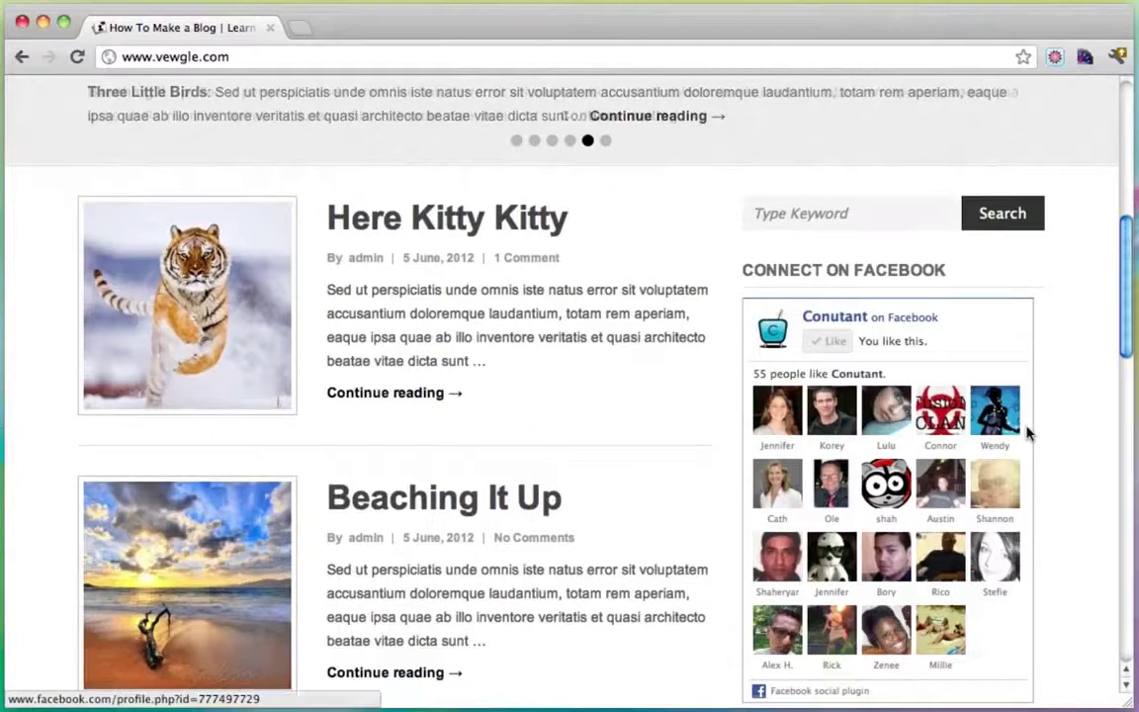
{"action": "scroll", "coordinate": [1028, 433], "scroll_direction": "down", "scroll_amount": 6}
{"action": "scroll", "coordinate": [1026, 433], "scroll_direction": "down", "scroll_amount": 2}
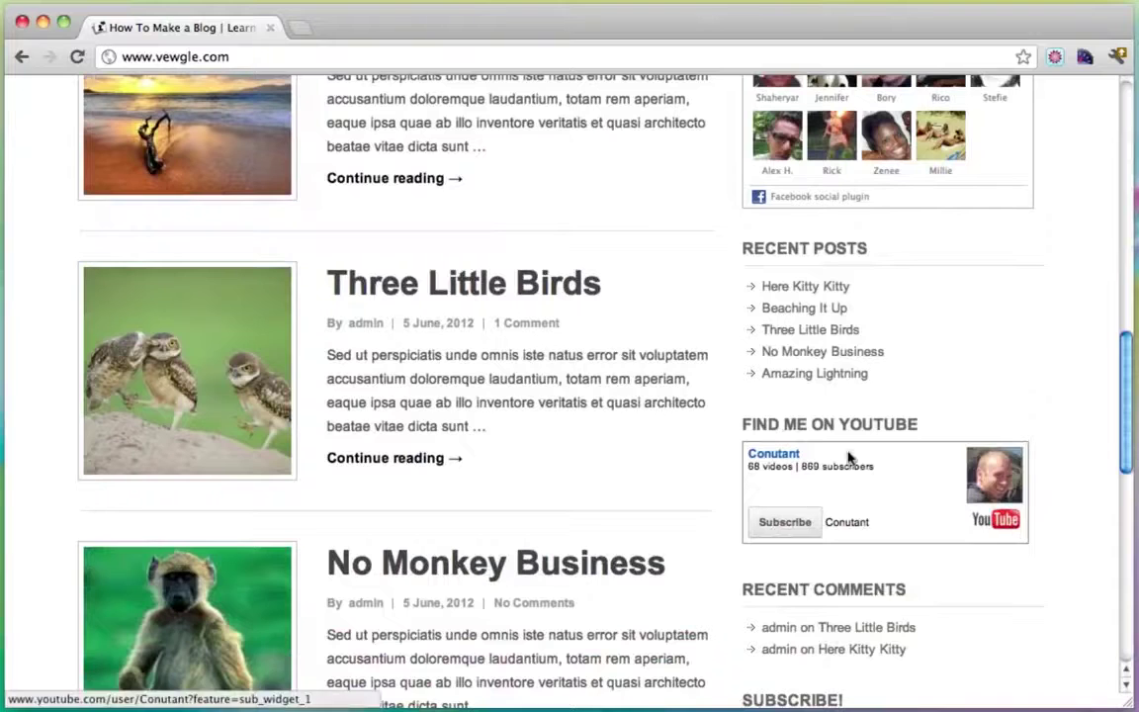
{"action": "scroll", "coordinate": [949, 464], "scroll_direction": "down", "scroll_amount": 3}
{"action": "left_click", "coordinate": [791, 544]}
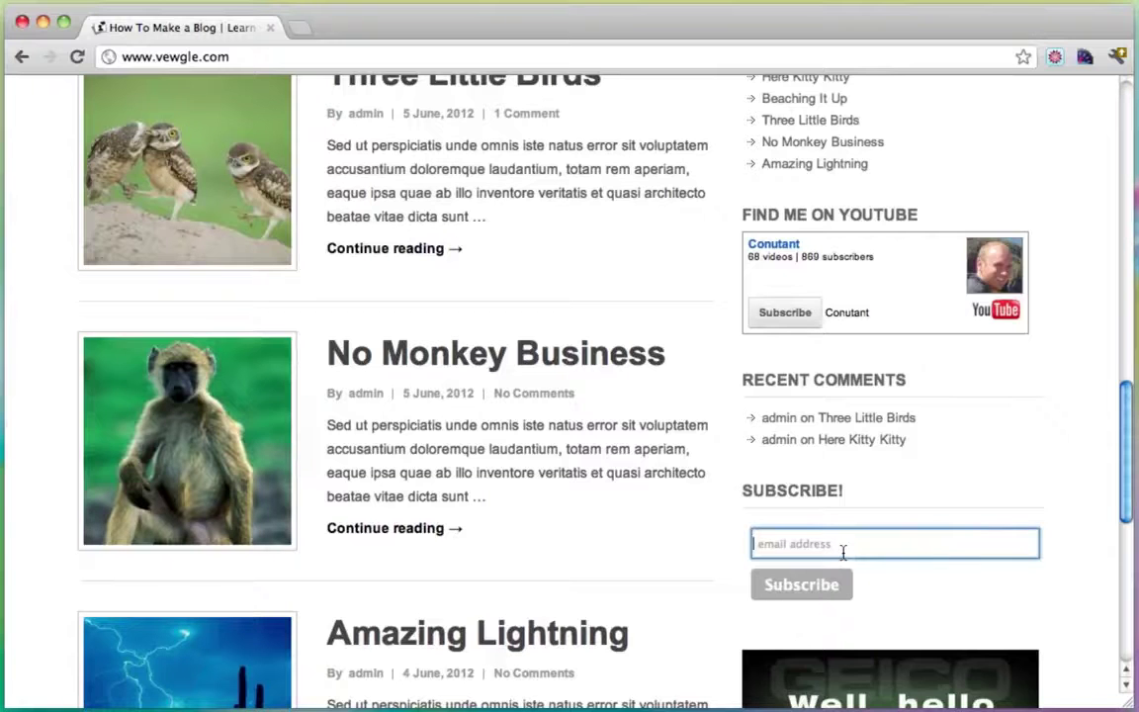
{"action": "left_click", "coordinate": [1107, 566]}
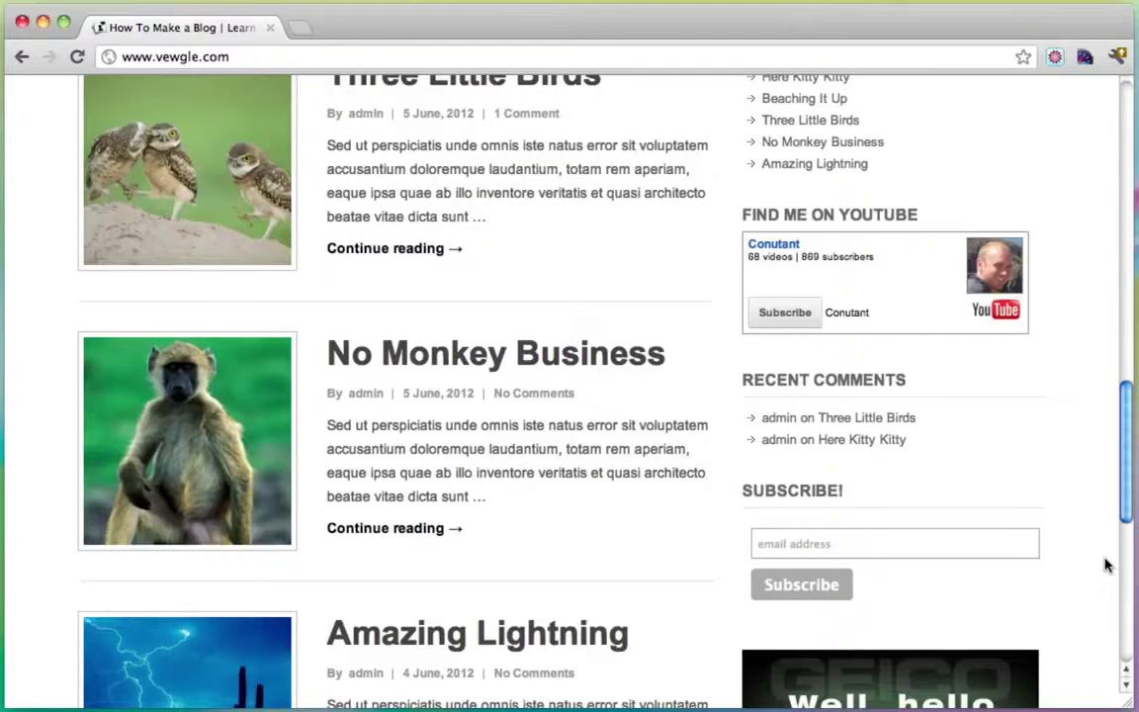
{"action": "scroll", "coordinate": [1107, 566], "scroll_direction": "down", "scroll_amount": 5}
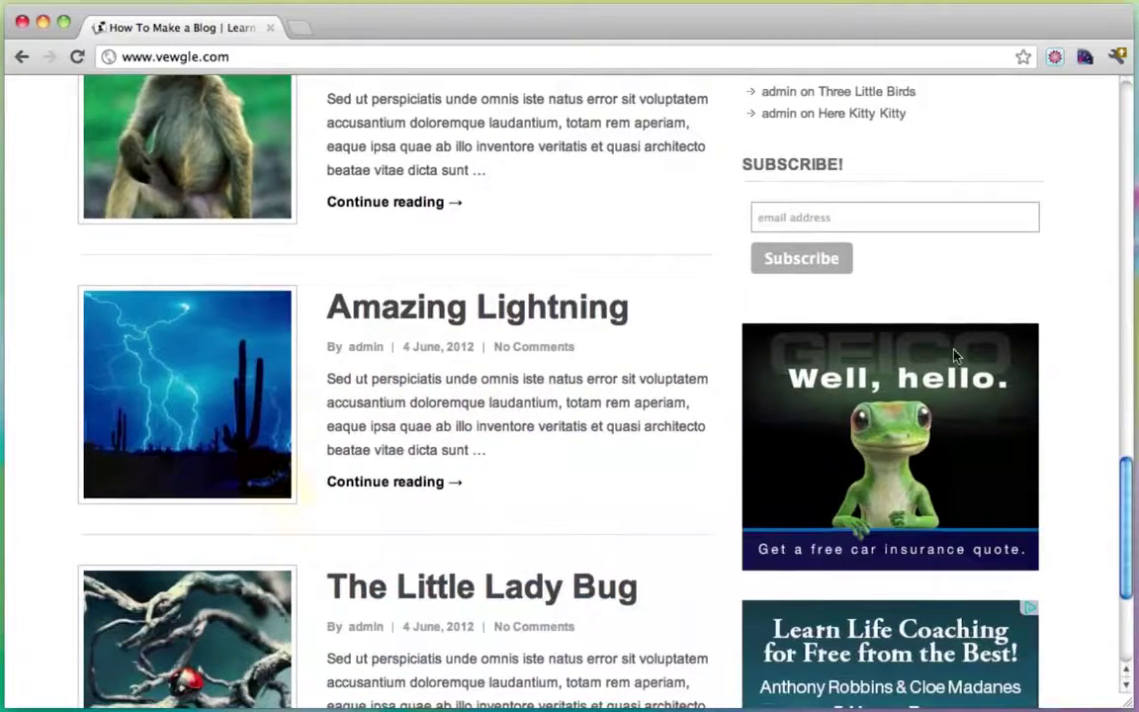
{"action": "scroll", "coordinate": [1070, 453], "scroll_direction": "down", "scroll_amount": 3}
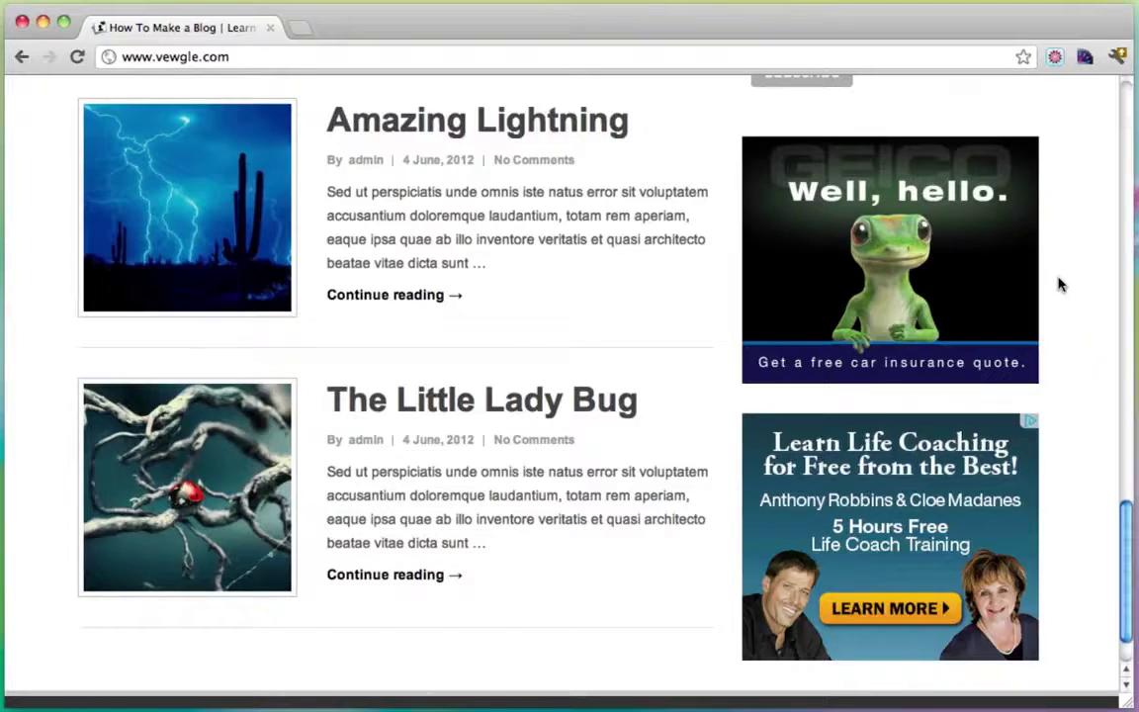
{"action": "scroll", "coordinate": [1058, 285], "scroll_direction": "up", "scroll_amount": 15}
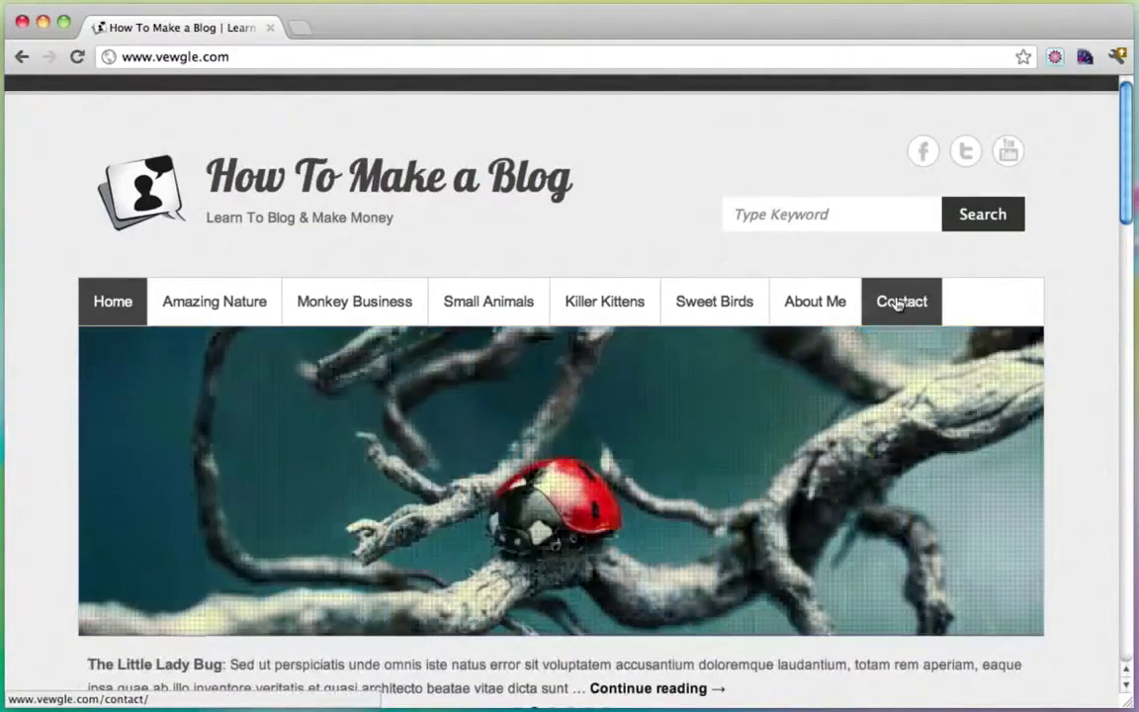
Open the Contact page and look over its name, email, subject and message form.
{"action": "left_click", "coordinate": [898, 301]}
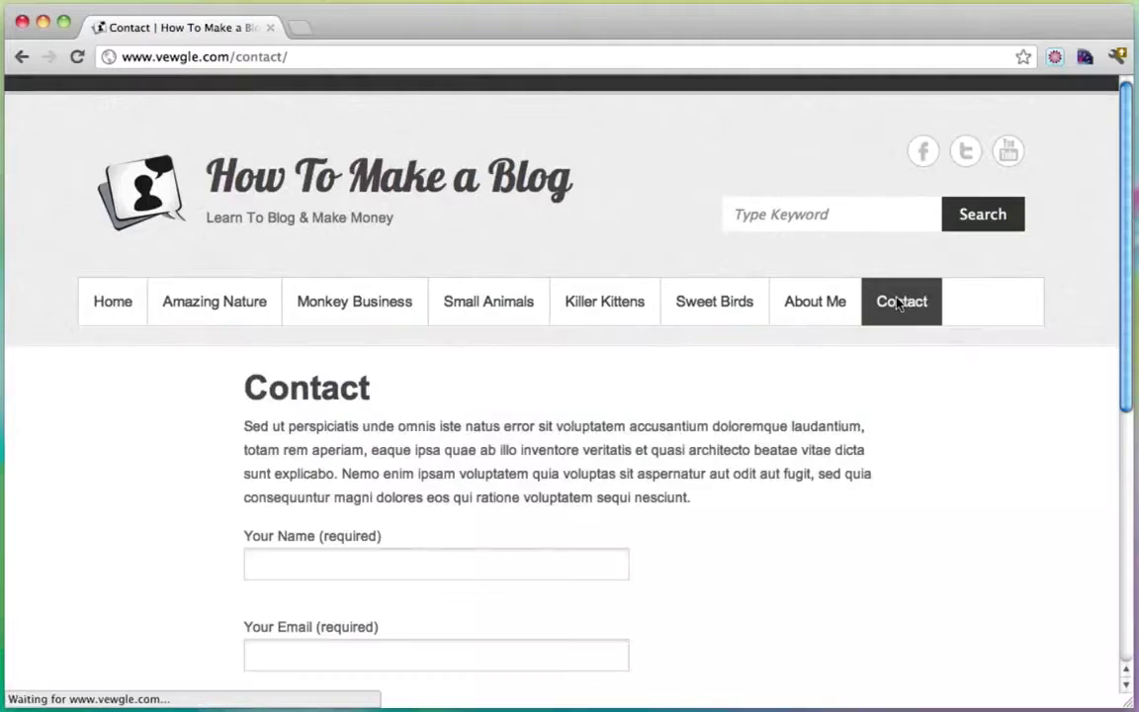
{"action": "scroll", "coordinate": [811, 452], "scroll_direction": "down", "scroll_amount": 5}
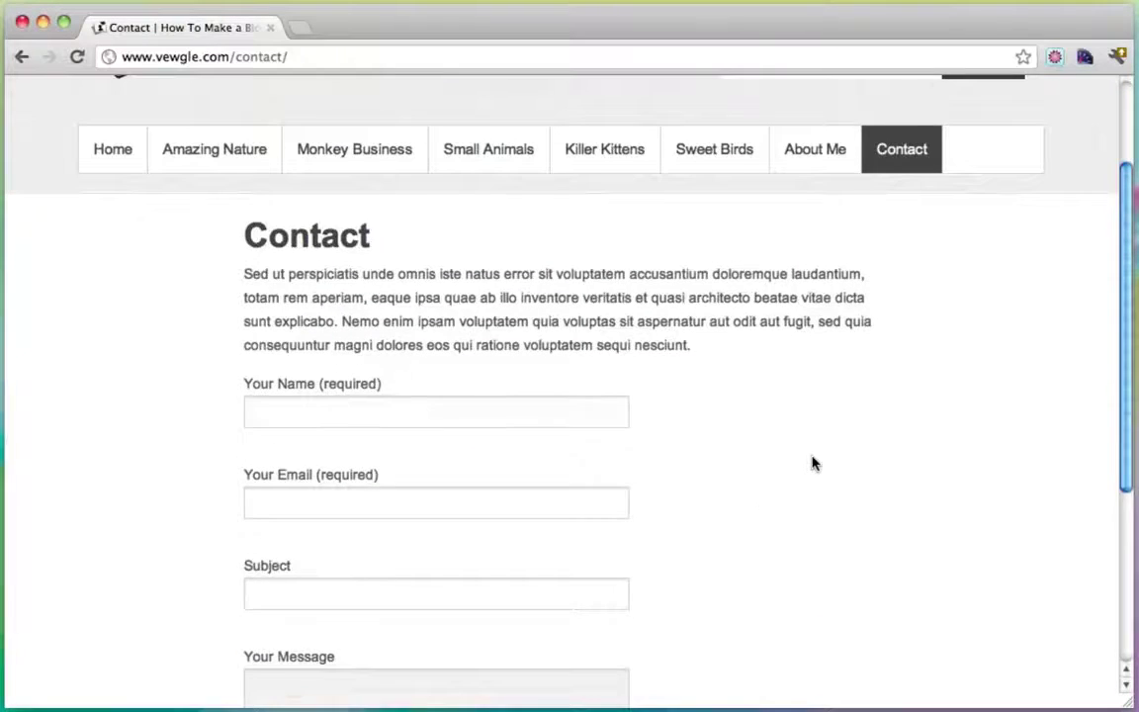
{"action": "scroll", "coordinate": [593, 398], "scroll_direction": "down", "scroll_amount": 5}
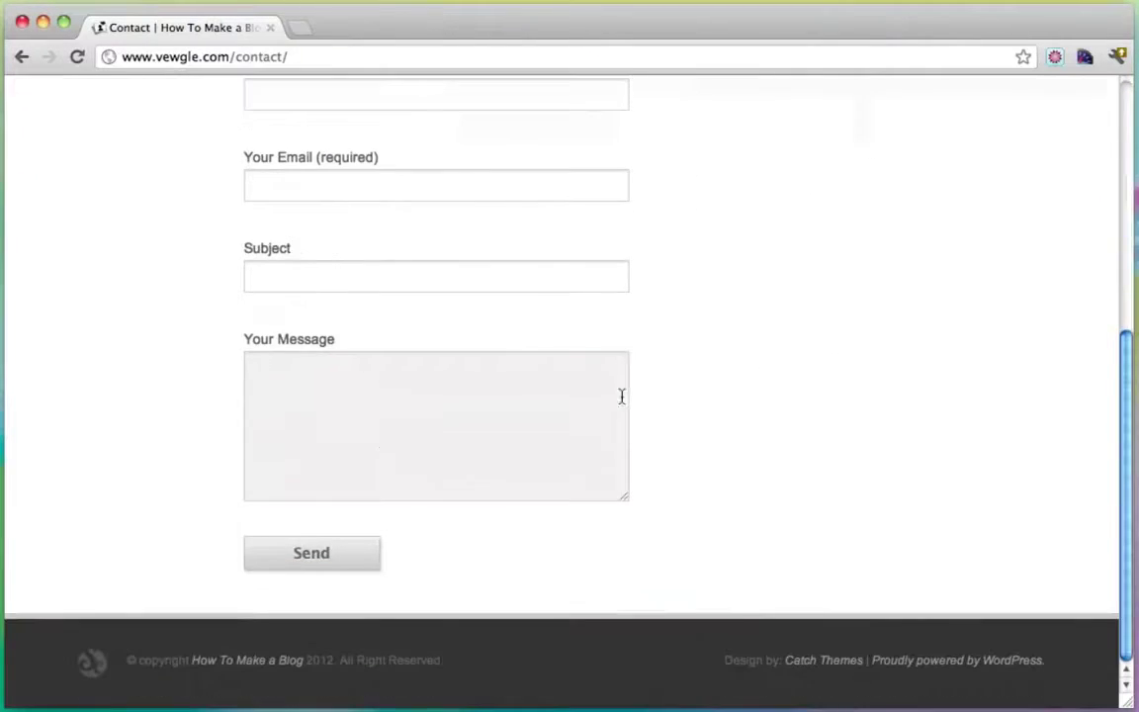
{"action": "scroll", "coordinate": [682, 485], "scroll_direction": "up", "scroll_amount": 3}
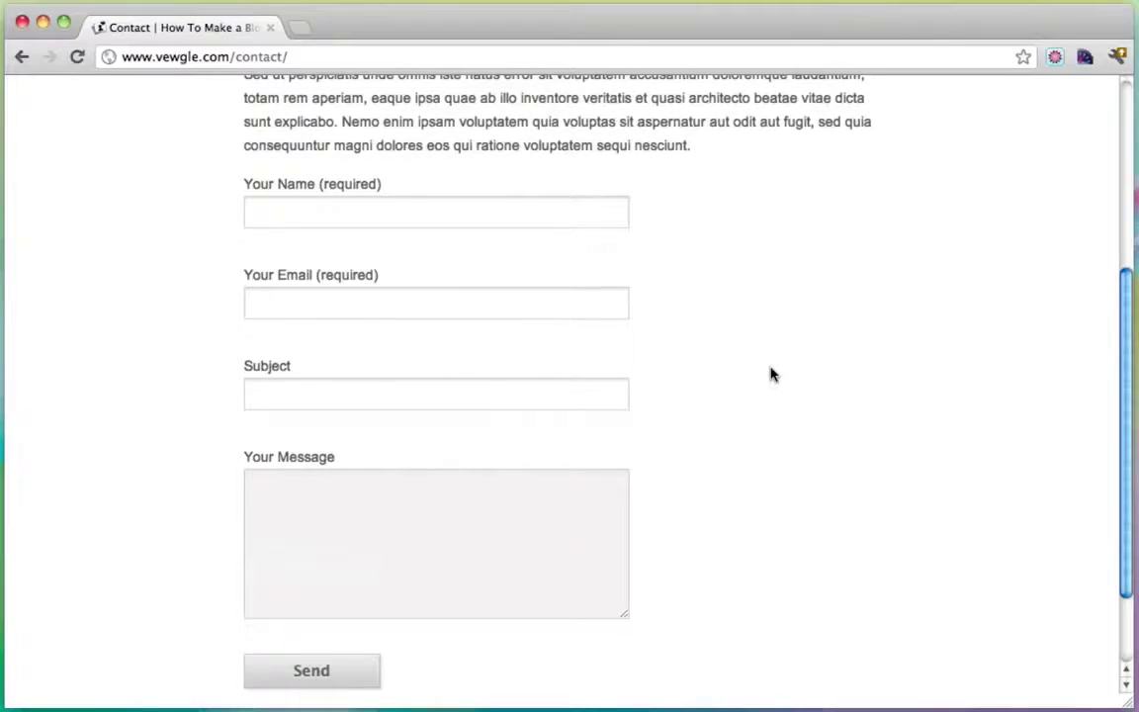
{"action": "scroll", "coordinate": [770, 374], "scroll_direction": "up", "scroll_amount": 3}
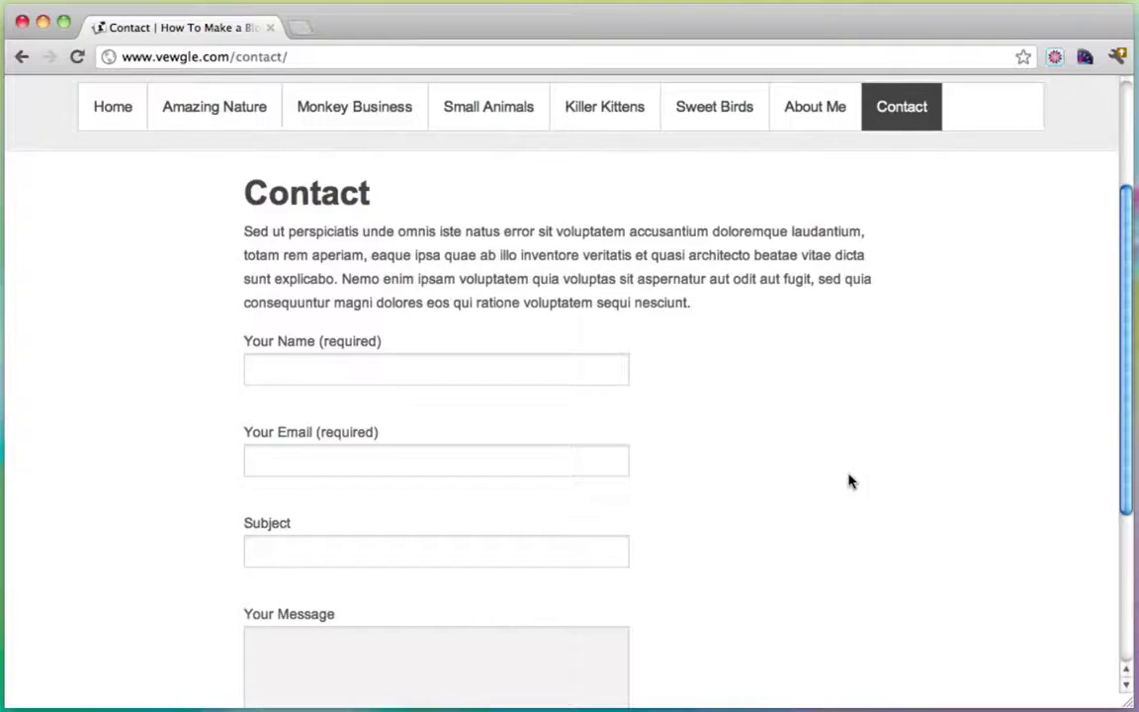
{"action": "scroll", "coordinate": [780, 422], "scroll_direction": "down", "scroll_amount": 2}
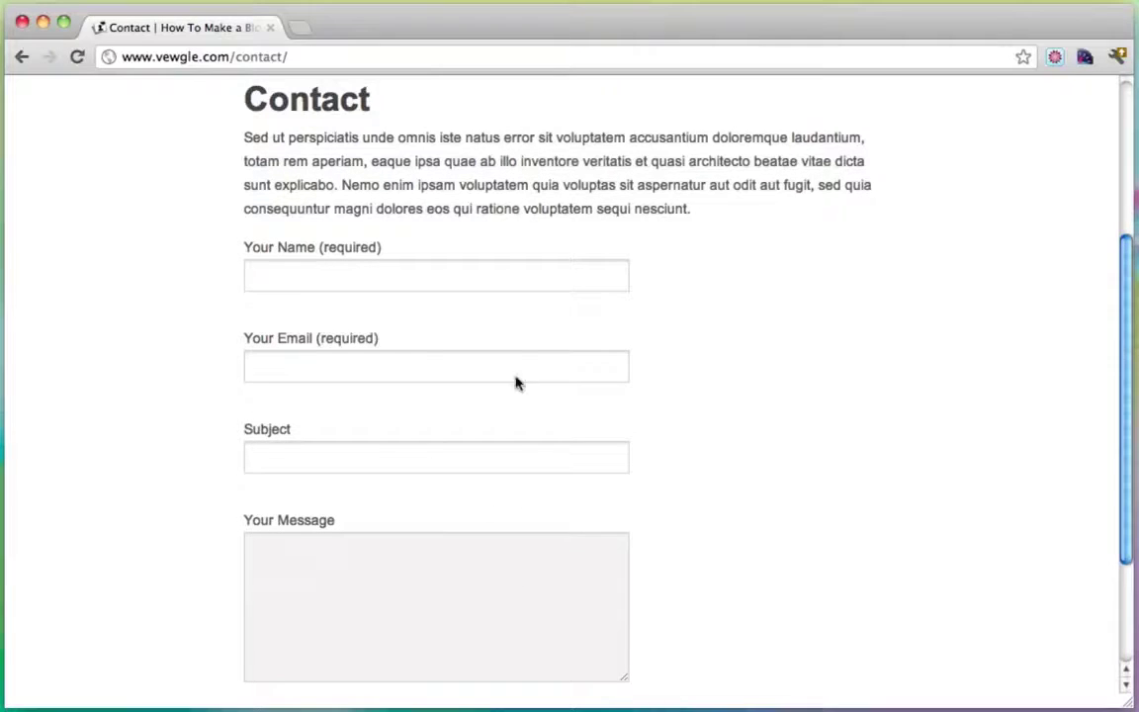
{"action": "scroll", "coordinate": [770, 389], "scroll_direction": "up", "scroll_amount": 5}
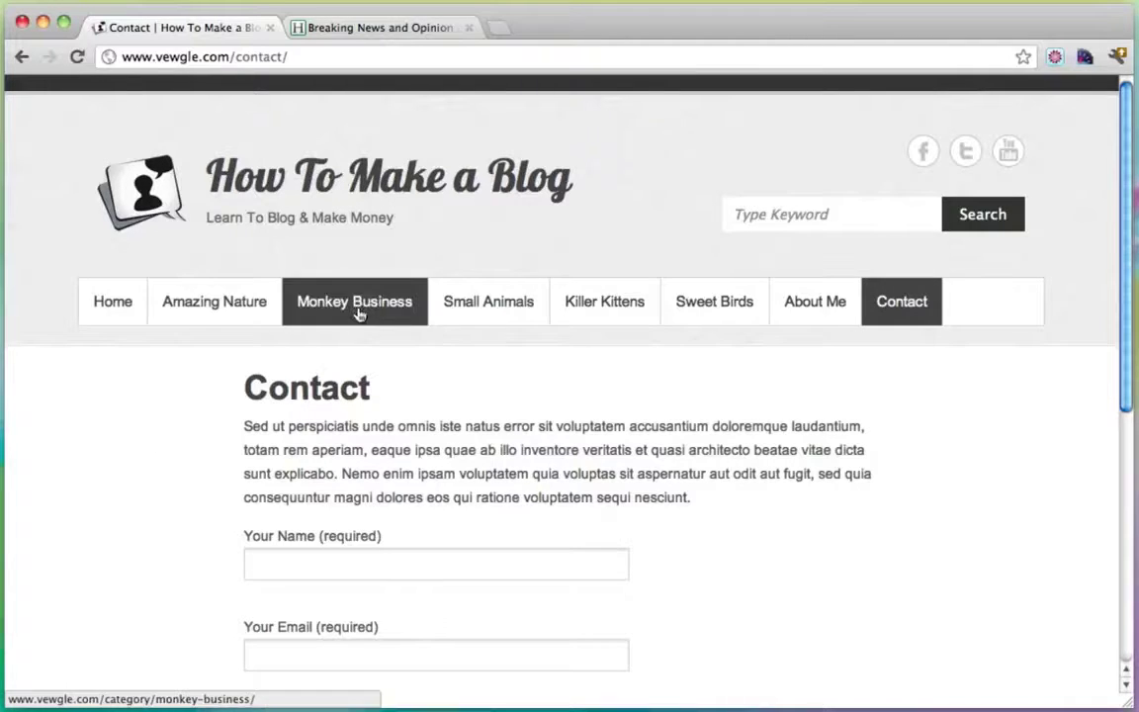
Compare the Huffington Post tab with the blog's Contact page, then open HuffPost's BUSINESS section.
{"action": "left_click", "coordinate": [374, 36]}
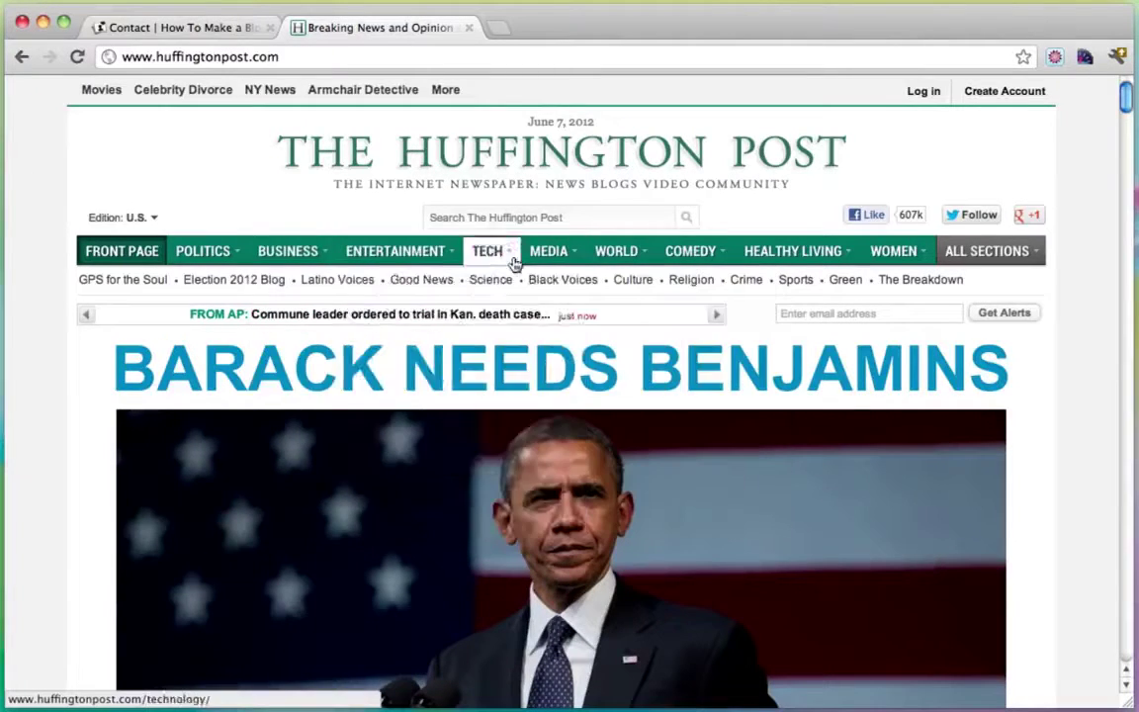
{"action": "mouse_move", "coordinate": [527, 263]}
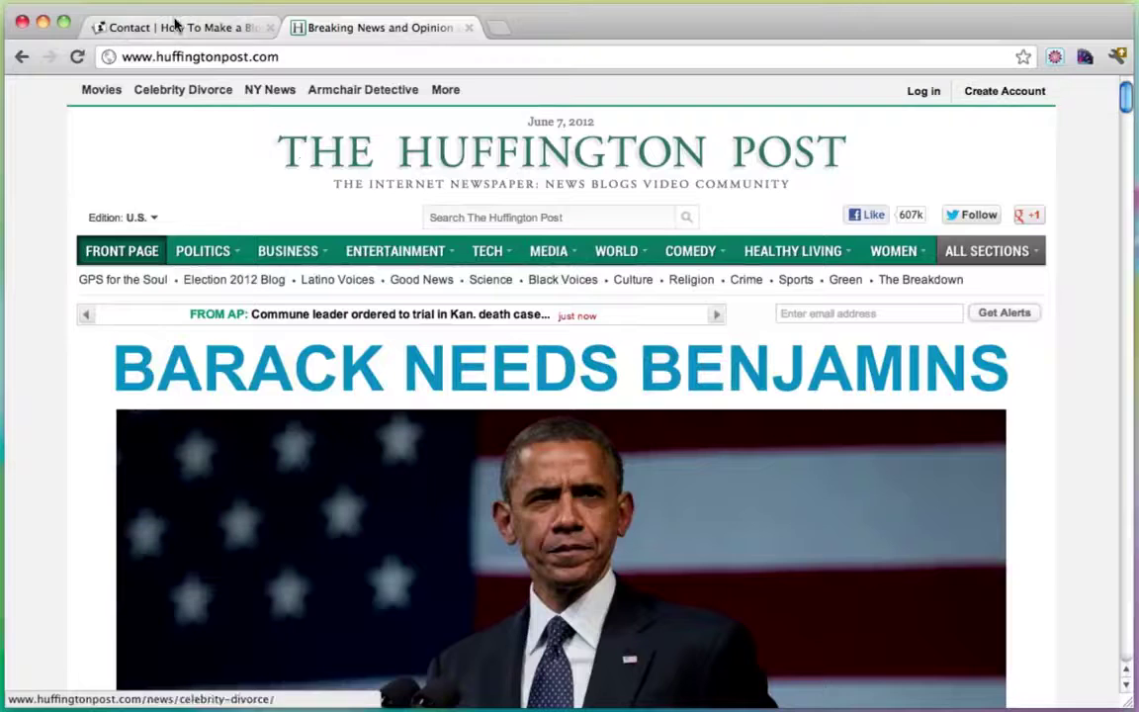
{"action": "left_click", "coordinate": [175, 30]}
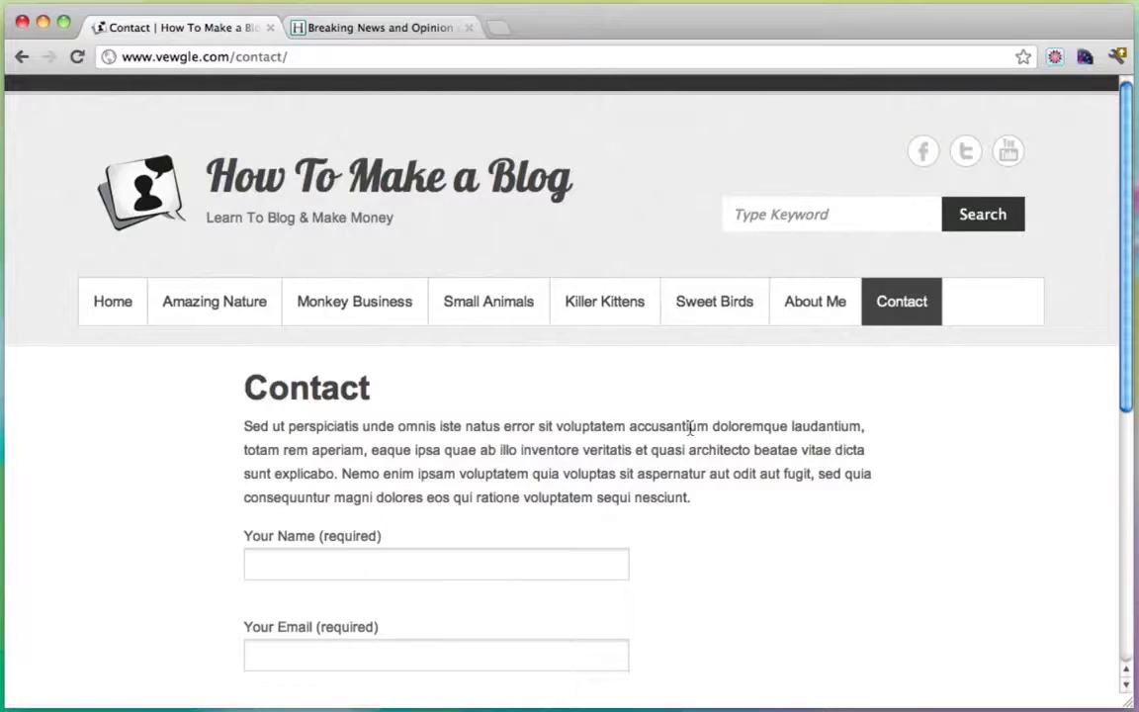
{"action": "left_click", "coordinate": [375, 28]}
{"action": "mouse_move", "coordinate": [380, 255]}
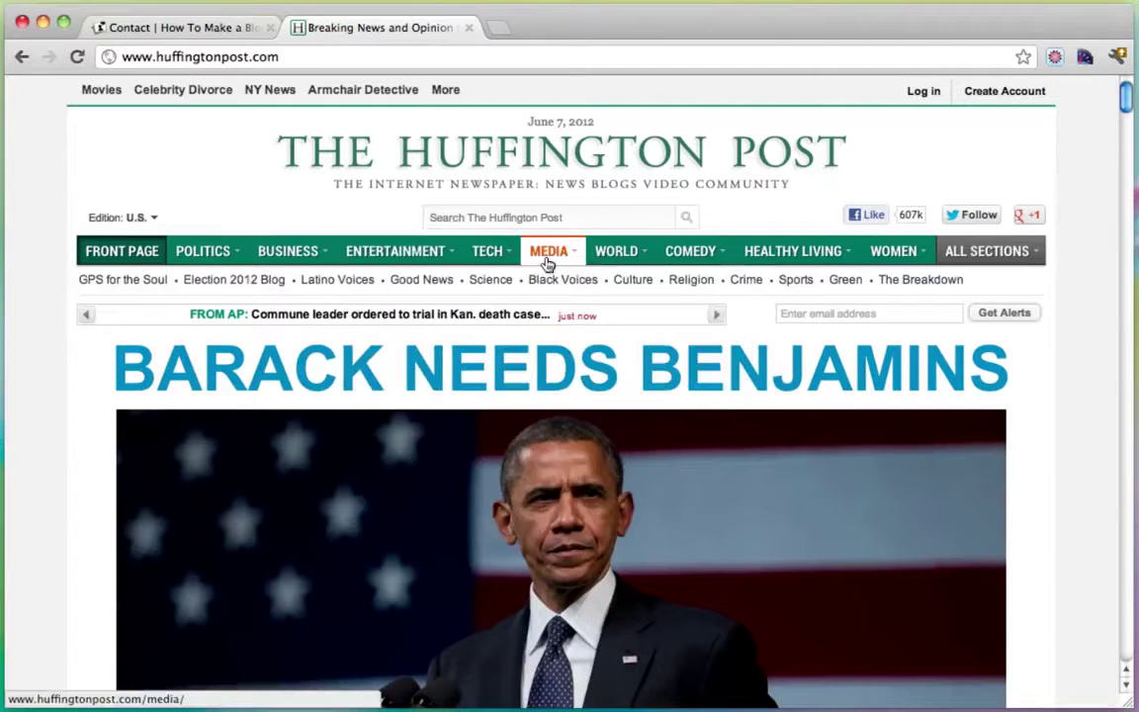
{"action": "mouse_move", "coordinate": [754, 259]}
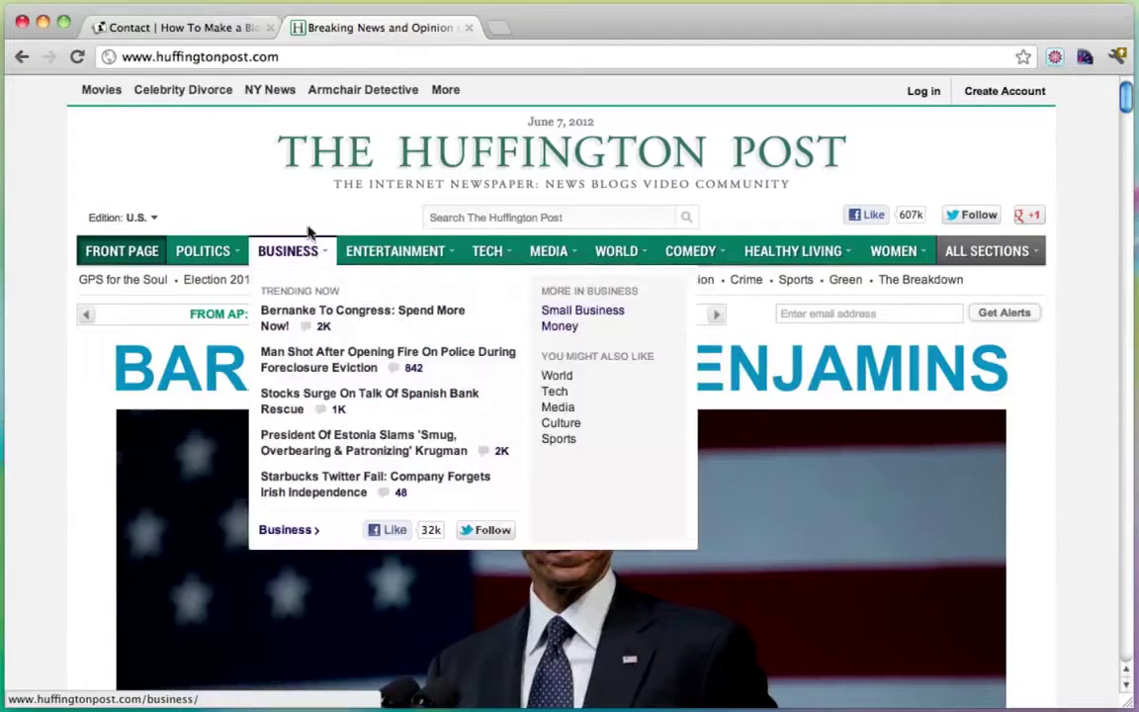
{"action": "left_click", "coordinate": [197, 28]}
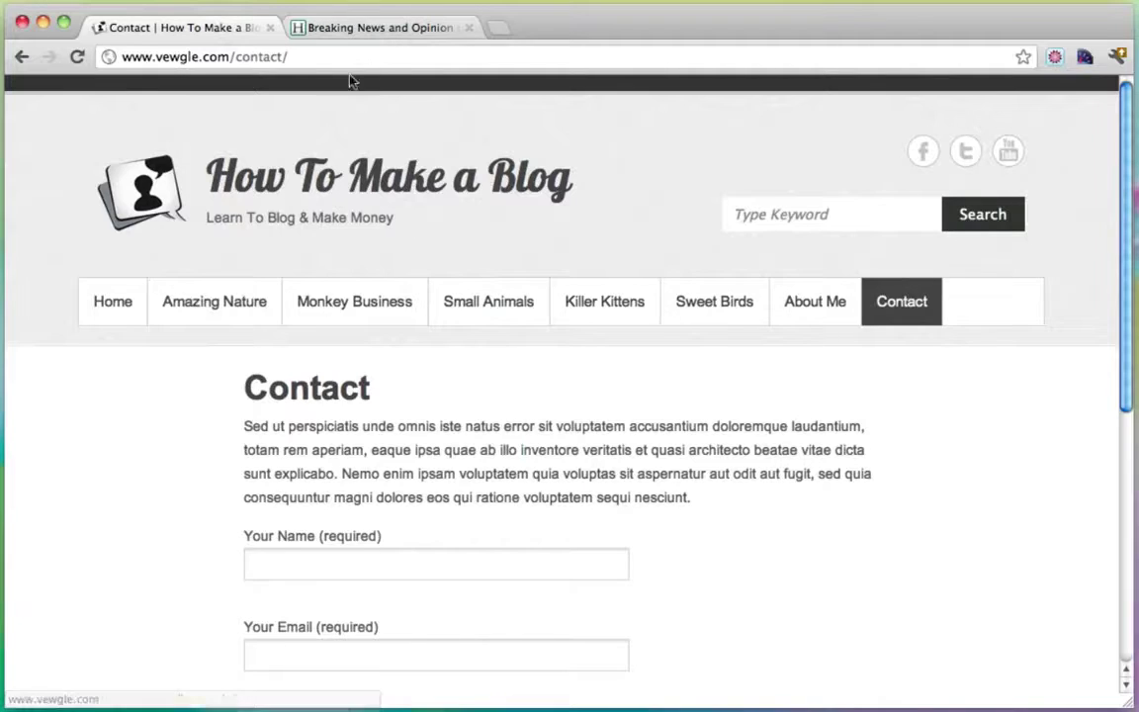
{"action": "left_click", "coordinate": [388, 34]}
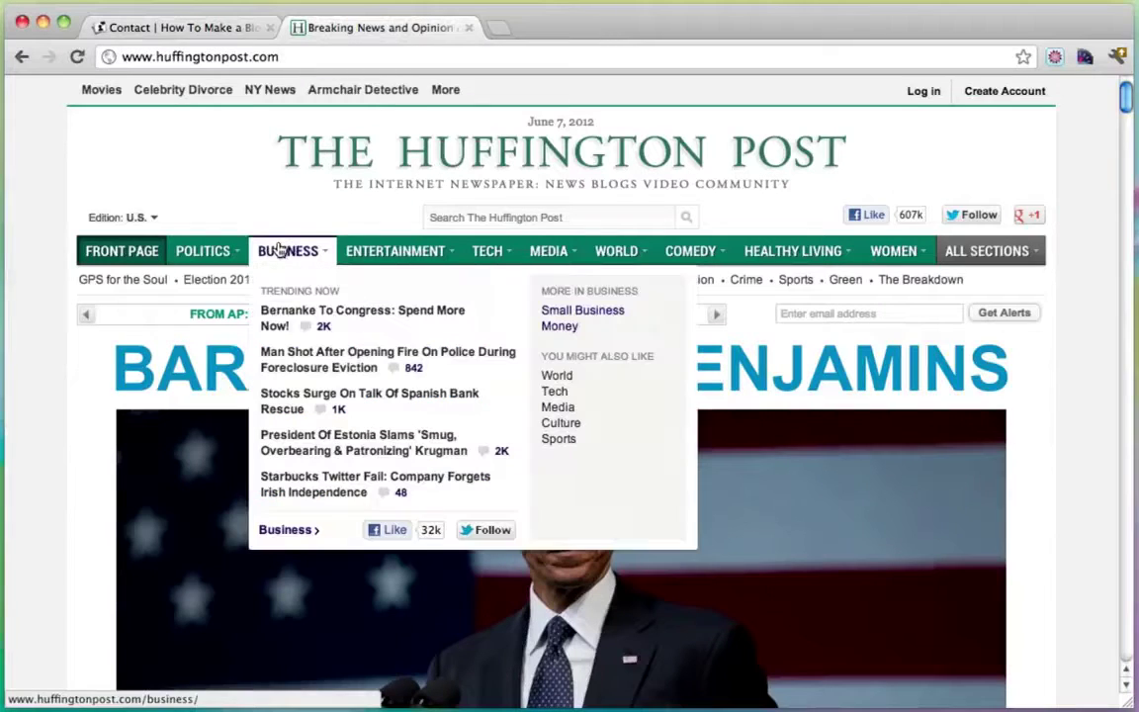
{"action": "left_click", "coordinate": [280, 250]}
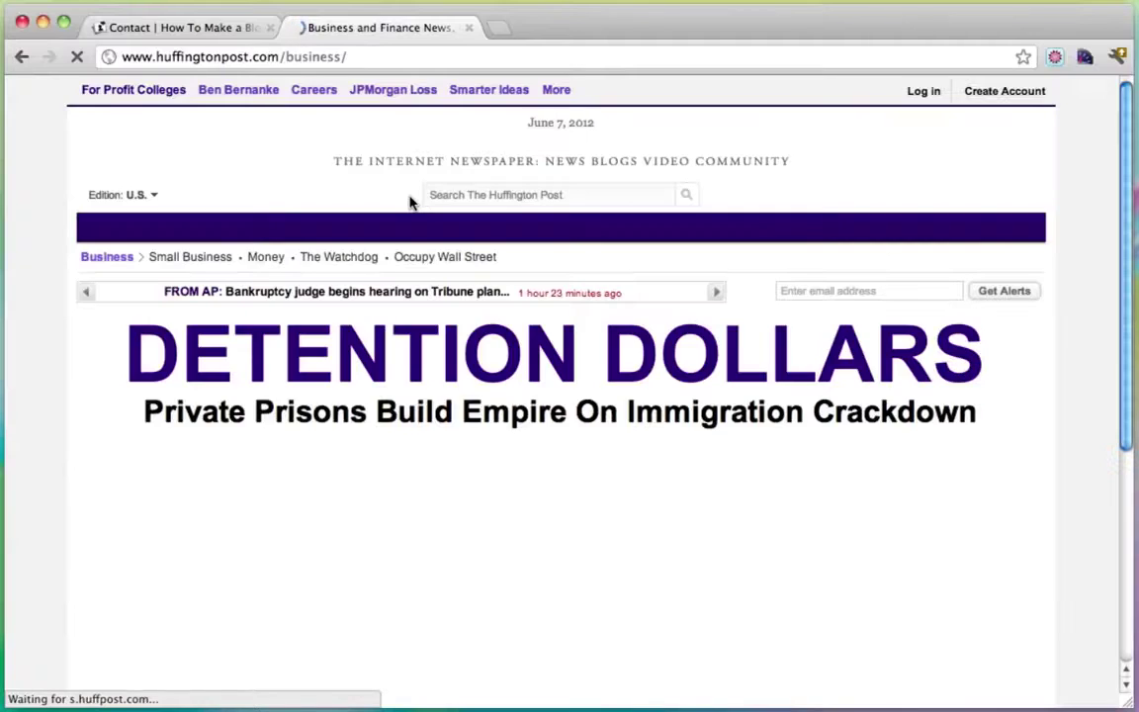
Scroll through the Huffington Post Business page.
{"action": "scroll", "coordinate": [1003, 398], "scroll_direction": "down", "scroll_amount": 2}
{"action": "scroll", "coordinate": [1003, 398], "scroll_direction": "down", "scroll_amount": 5}
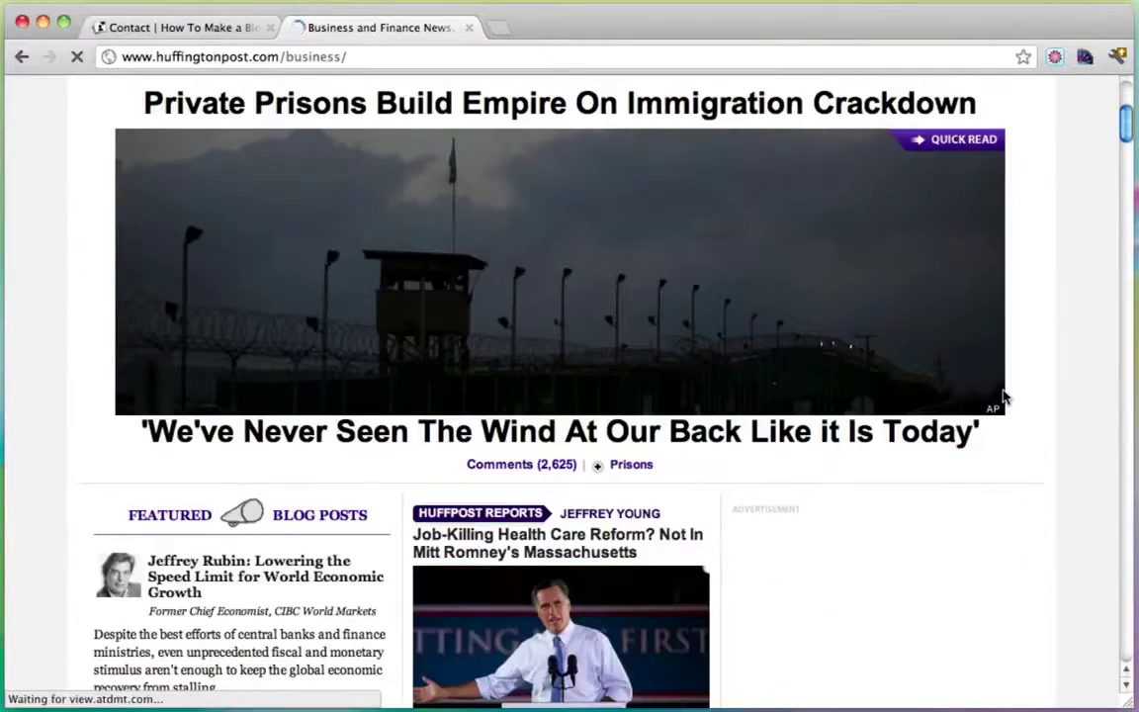
{"action": "scroll", "coordinate": [510, 294], "scroll_direction": "down", "scroll_amount": 5}
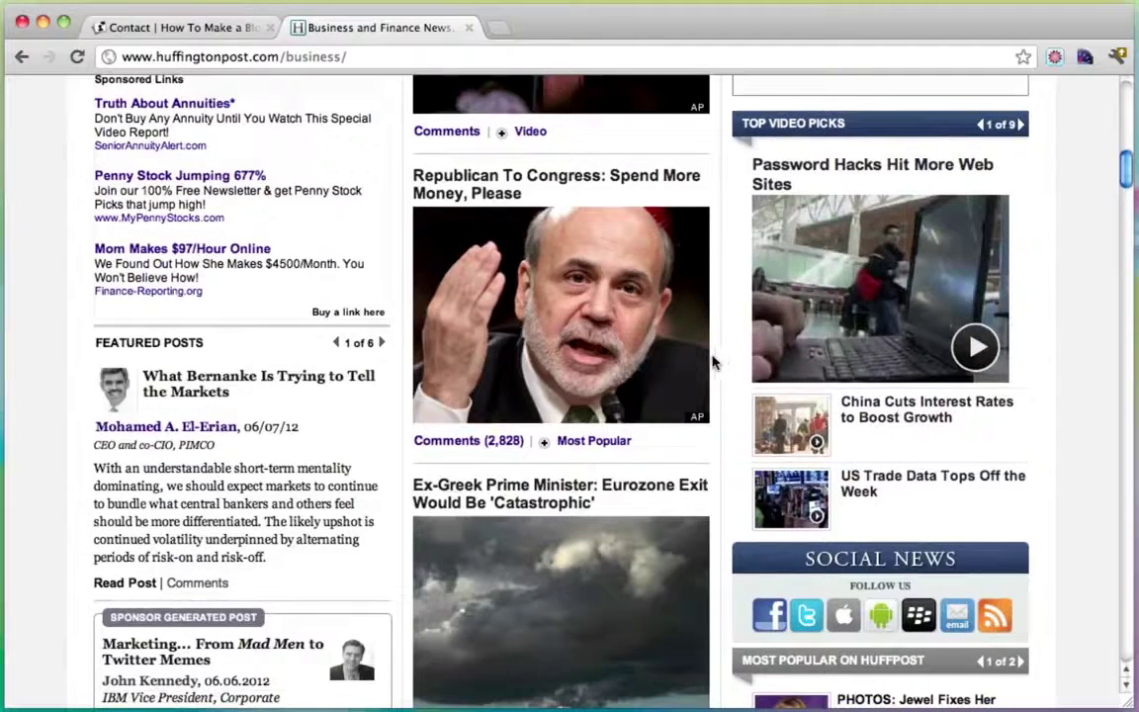
{"action": "scroll", "coordinate": [376, 351], "scroll_direction": "down", "scroll_amount": 3}
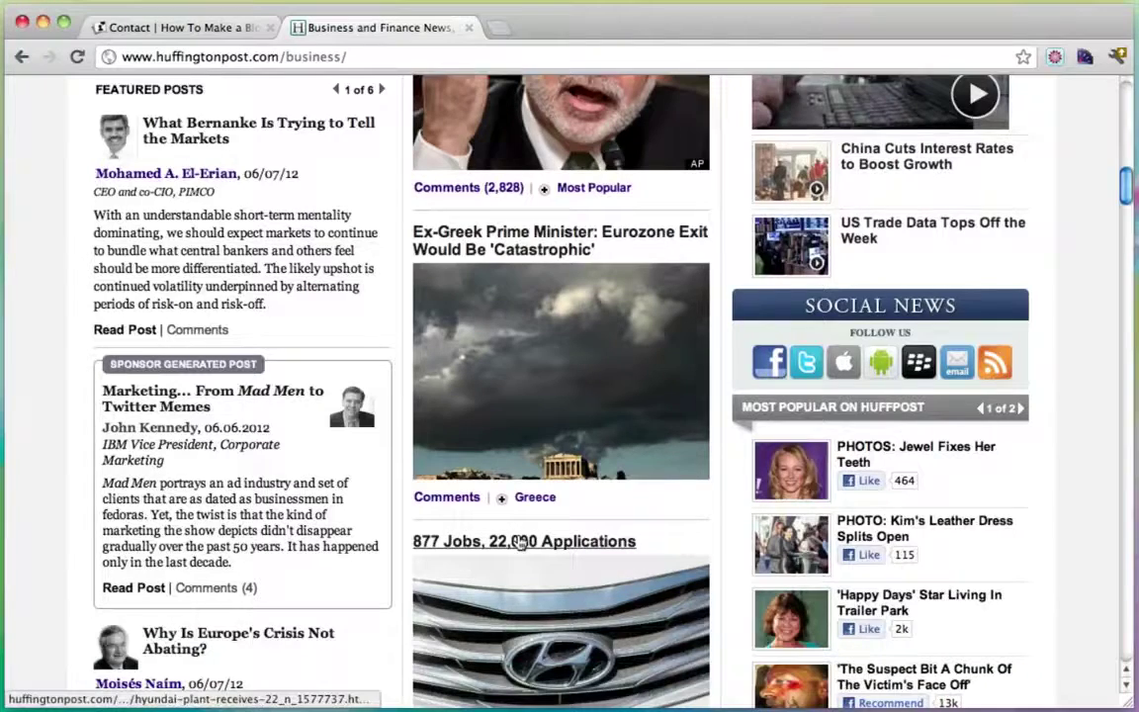
{"action": "scroll", "coordinate": [521, 539], "scroll_direction": "up", "scroll_amount": 10}
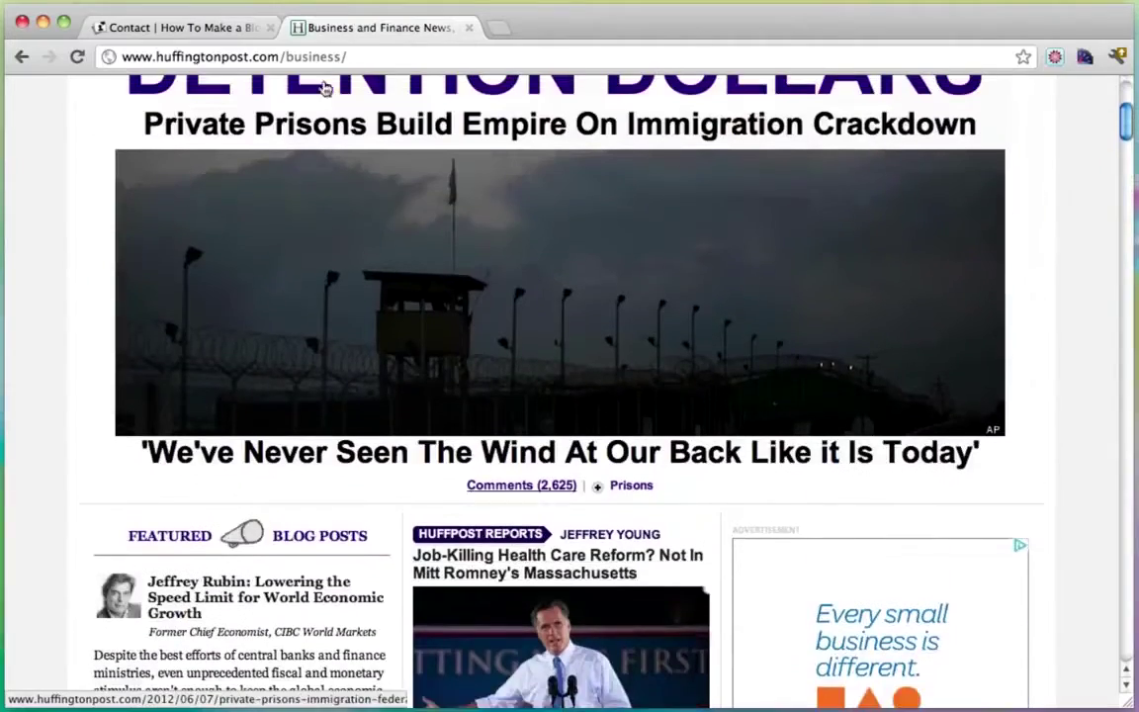
Back on the blog, open the Small Animals category and scroll its posts.
{"action": "left_click", "coordinate": [188, 28]}
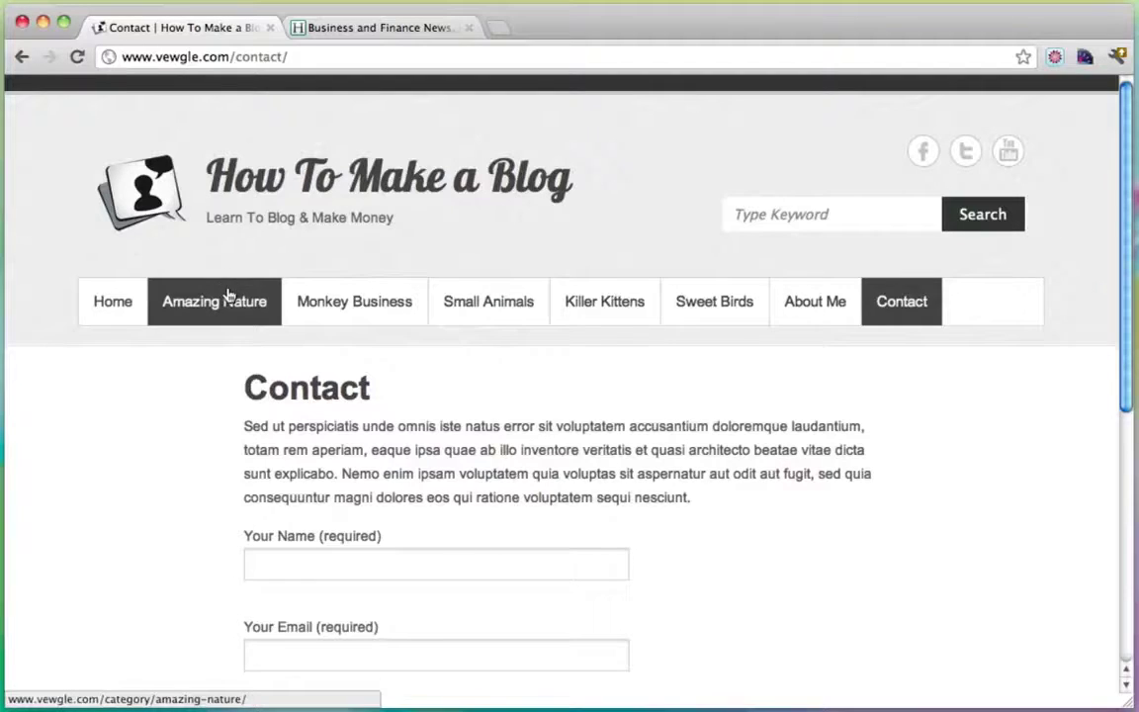
{"action": "left_click", "coordinate": [478, 308]}
{"action": "scroll", "coordinate": [521, 338], "scroll_direction": "down", "scroll_amount": 2}
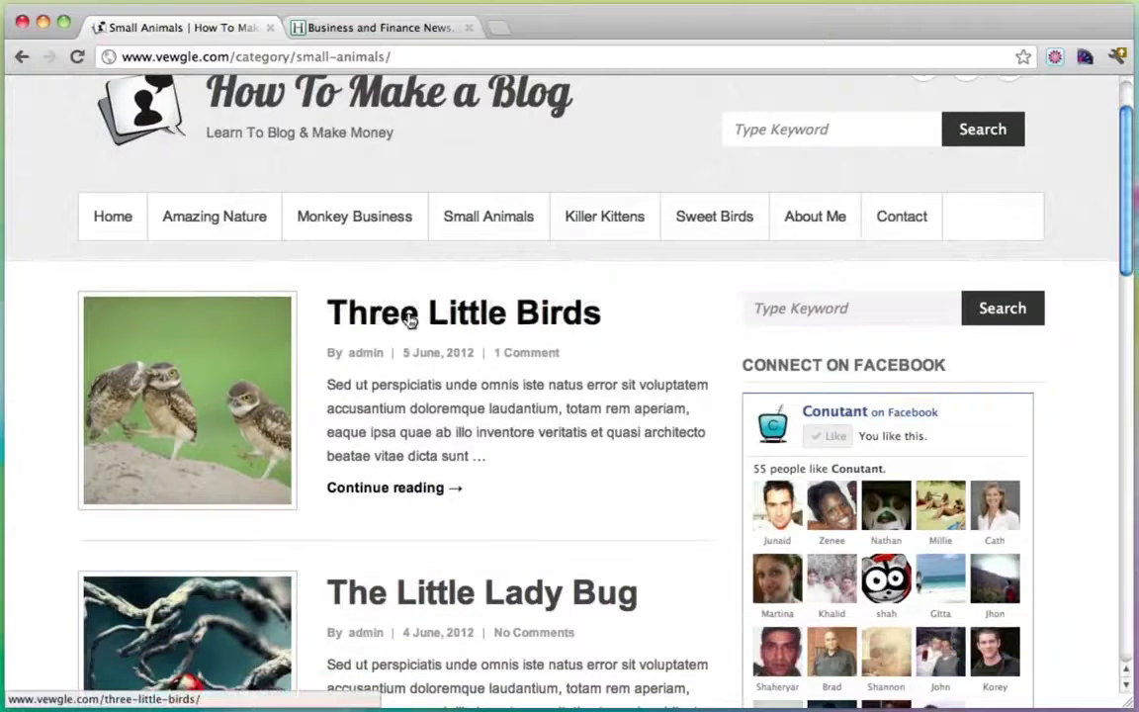
{"action": "scroll", "coordinate": [406, 321], "scroll_direction": "down", "scroll_amount": 3}
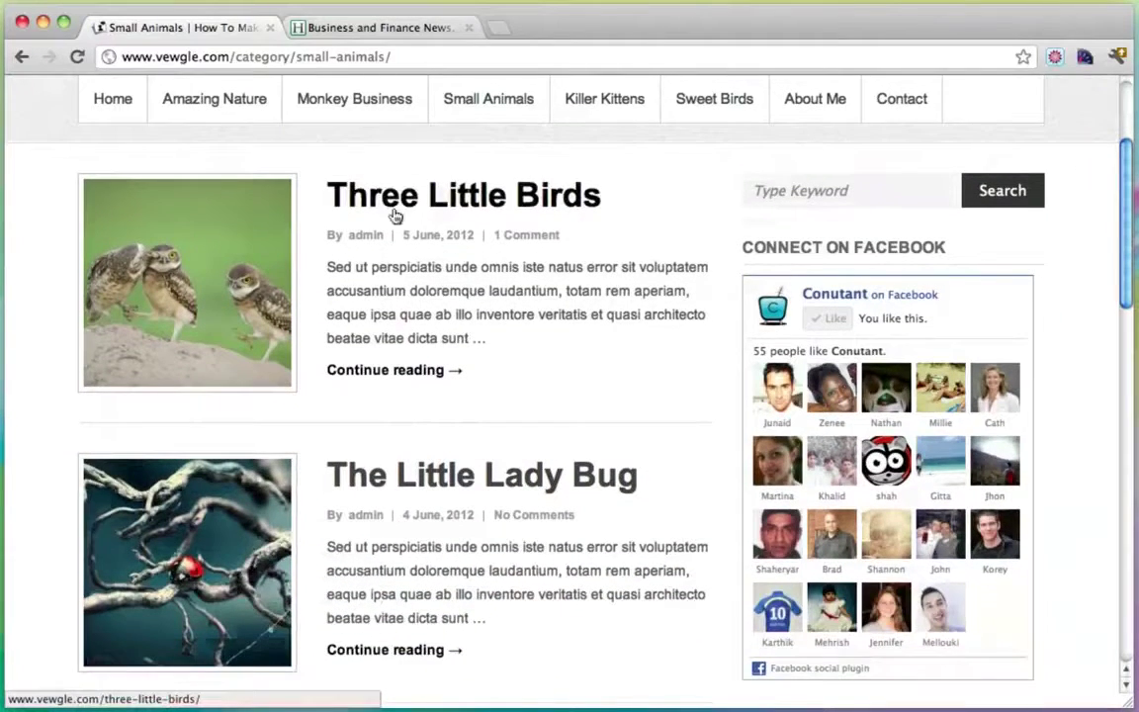
Glance at the HuffPost Business tab again, then open The Little Lady Bug post.
{"action": "left_click", "coordinate": [382, 24]}
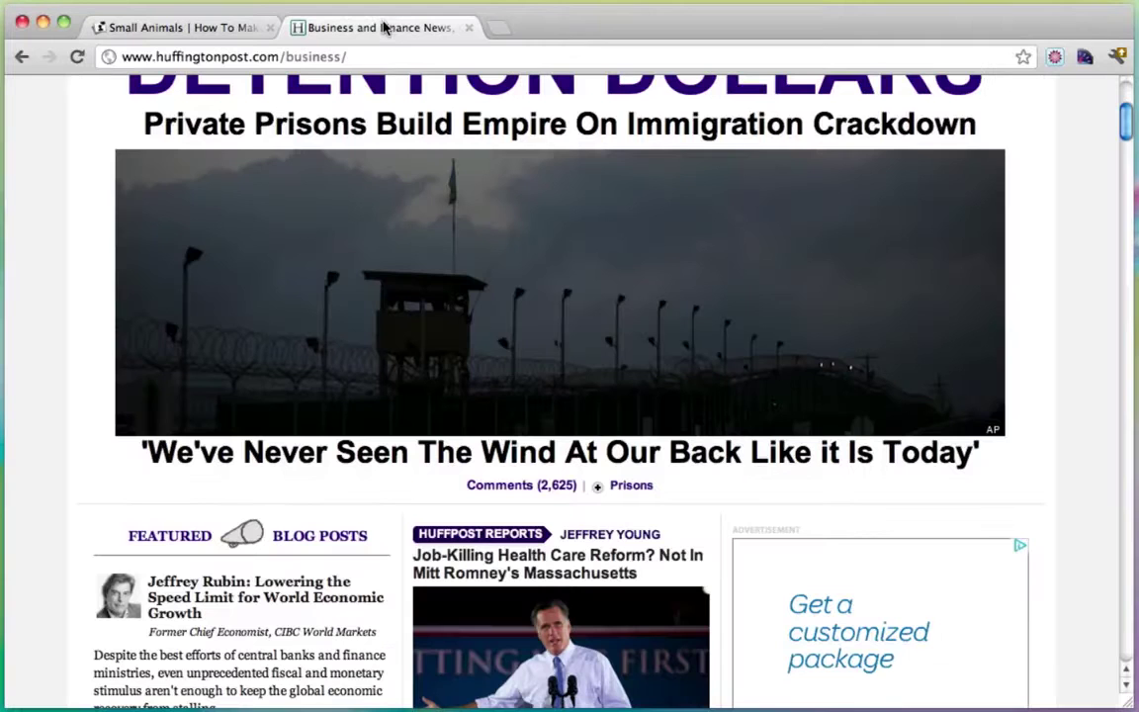
{"action": "scroll", "coordinate": [486, 404], "scroll_direction": "down", "scroll_amount": 1}
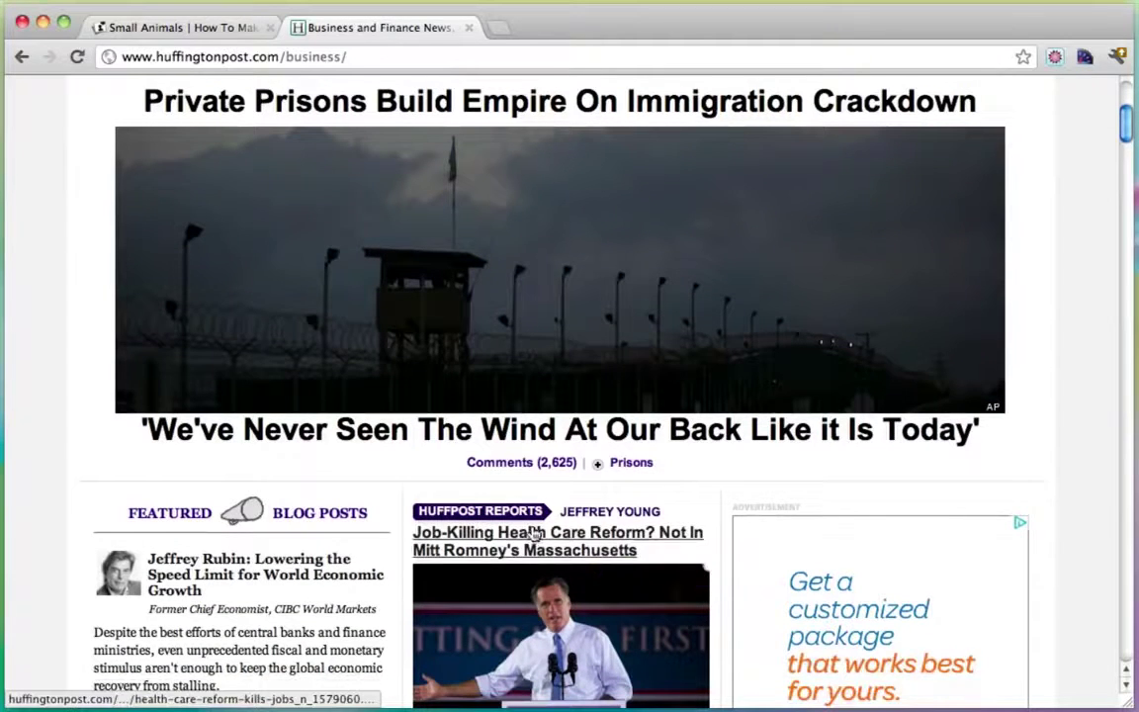
{"action": "left_click", "coordinate": [211, 30]}
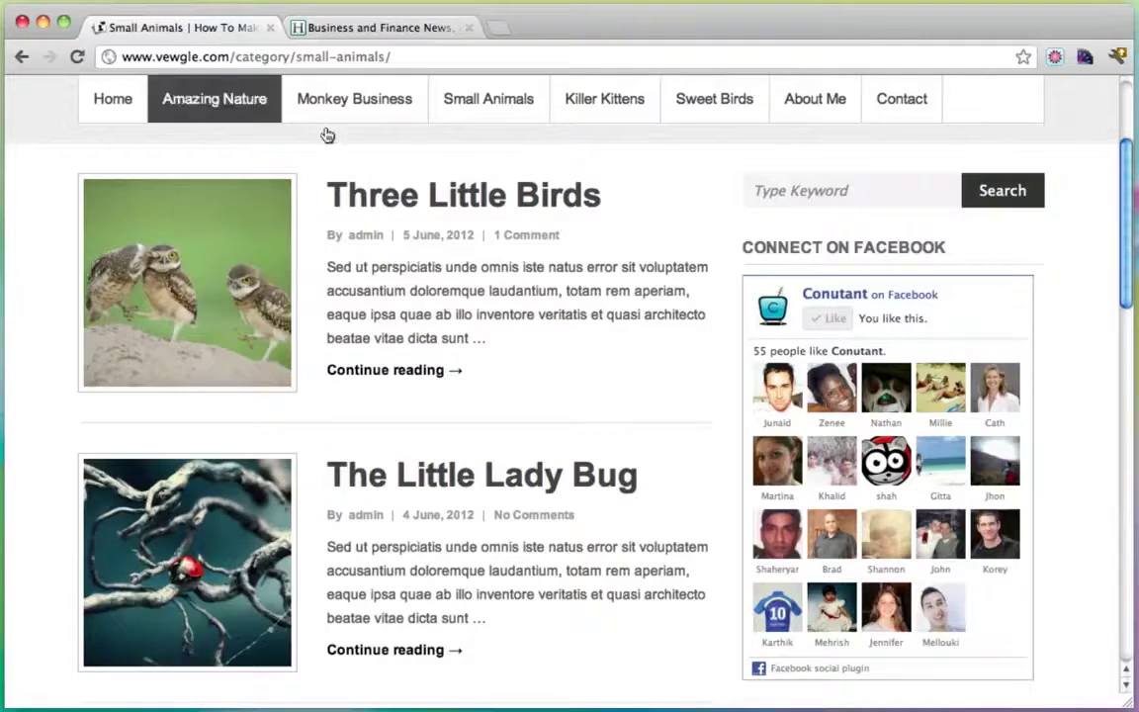
{"action": "scroll", "coordinate": [638, 401], "scroll_direction": "down", "scroll_amount": 3}
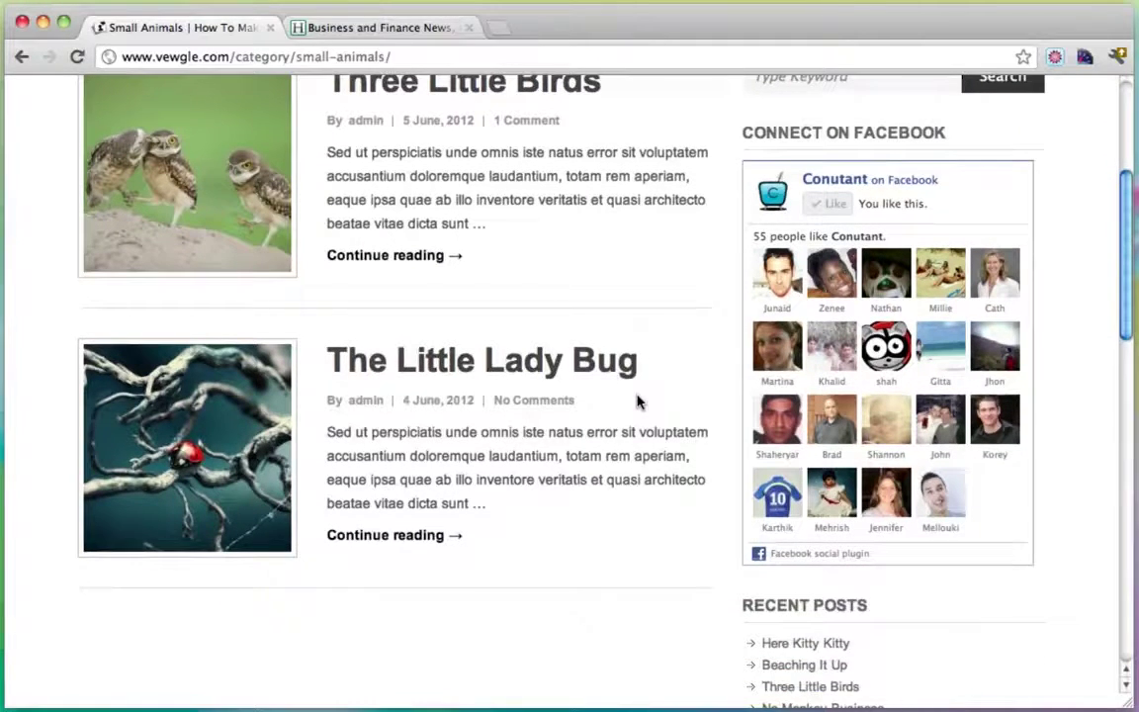
{"action": "scroll", "coordinate": [638, 401], "scroll_direction": "up", "scroll_amount": 3}
{"action": "left_click", "coordinate": [400, 480]}
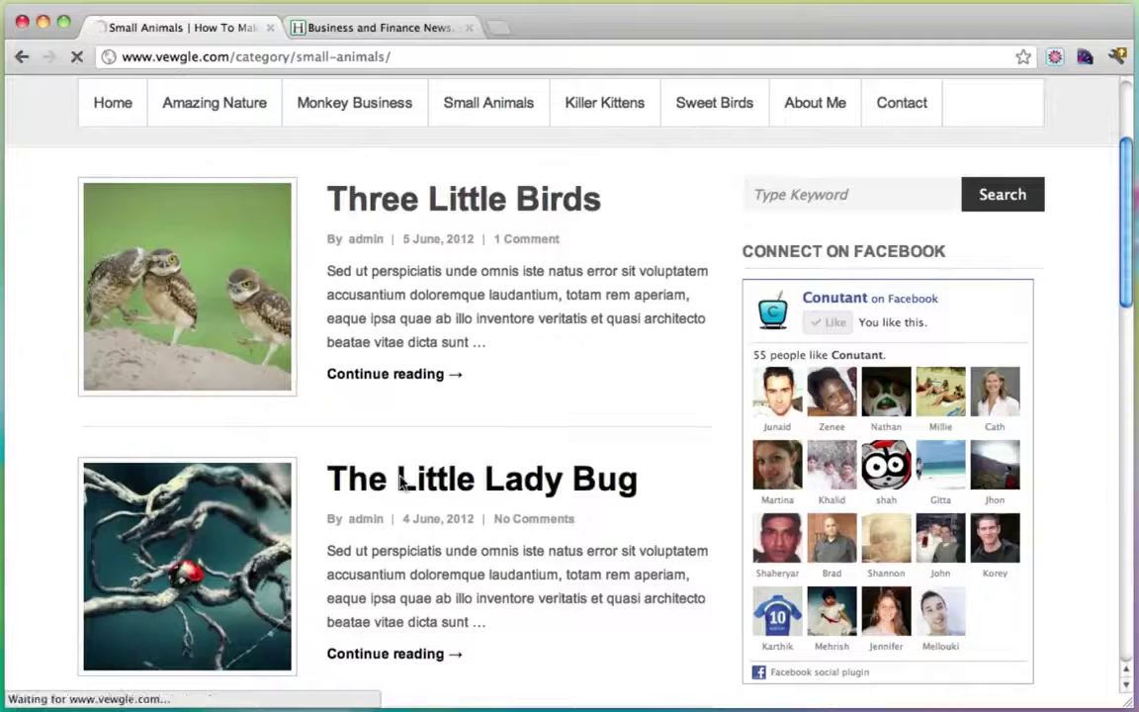
Read through The Little Lady Bug post down to the comment form and back to the top.
{"action": "scroll", "coordinate": [554, 412], "scroll_direction": "down", "scroll_amount": 3}
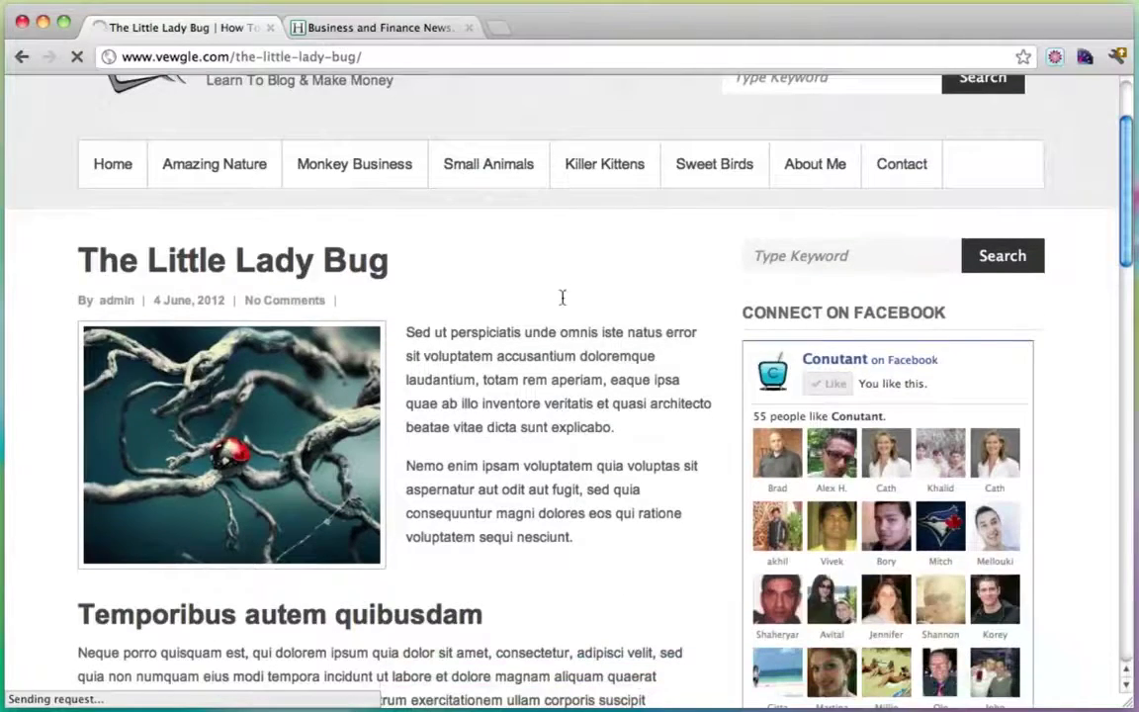
{"action": "scroll", "coordinate": [543, 292], "scroll_direction": "down", "scroll_amount": 6}
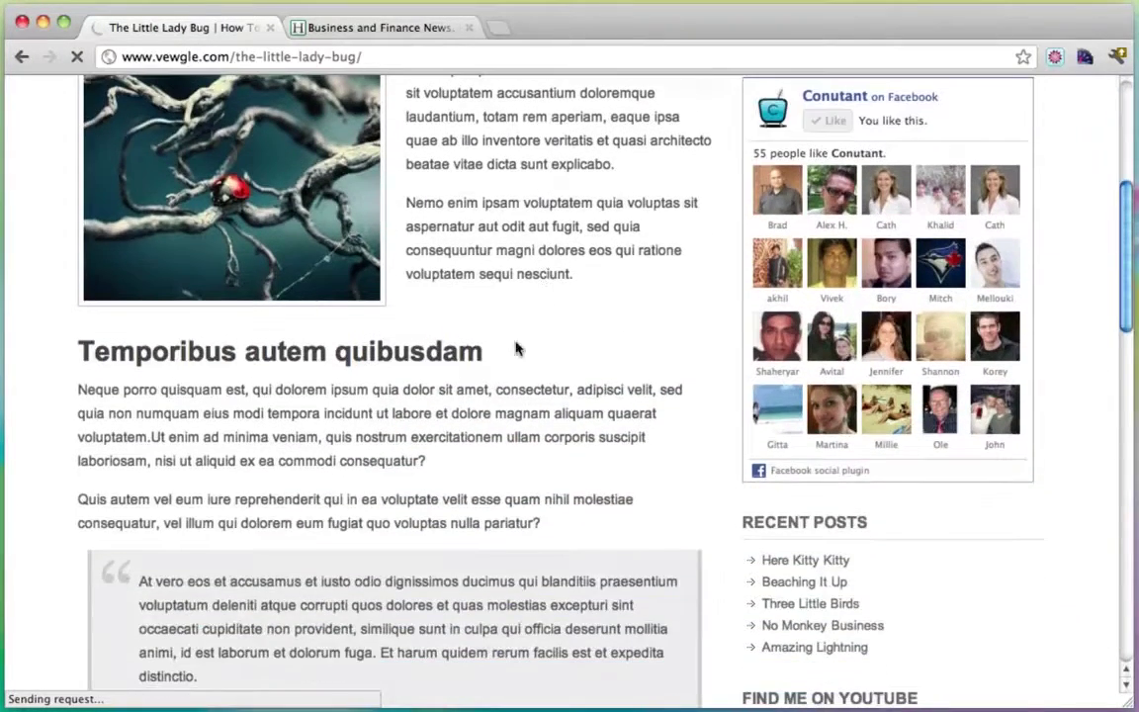
{"action": "left_click_drag", "start_coordinate": [446, 332], "coordinate": [79, 334]}
{"action": "left_click", "coordinate": [233, 391]}
{"action": "scroll", "coordinate": [234, 396], "scroll_direction": "down", "scroll_amount": 2}
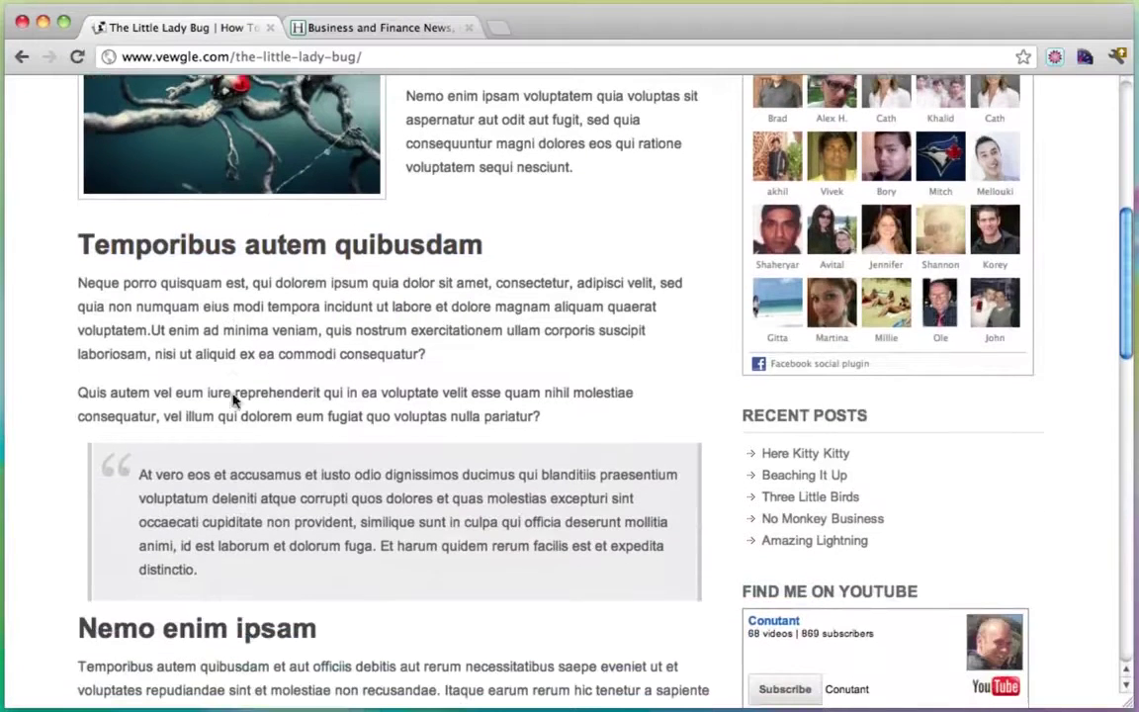
{"action": "scroll", "coordinate": [280, 504], "scroll_direction": "down", "scroll_amount": 8}
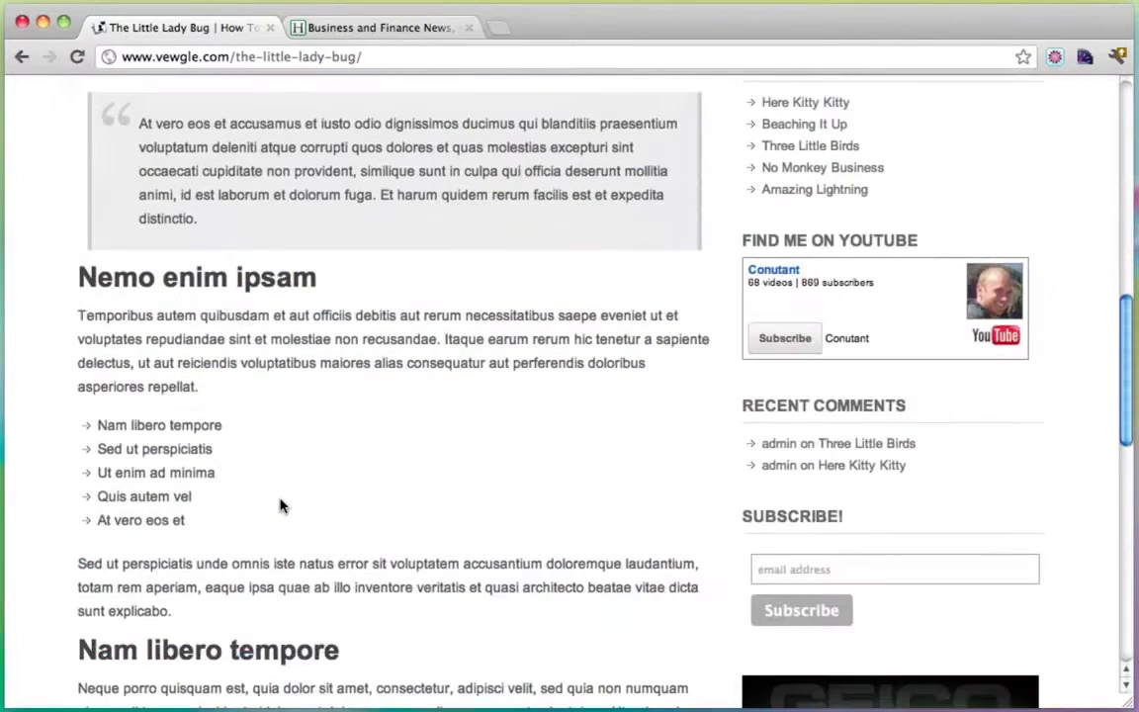
{"action": "left_click_drag", "start_coordinate": [216, 501], "coordinate": [73, 403]}
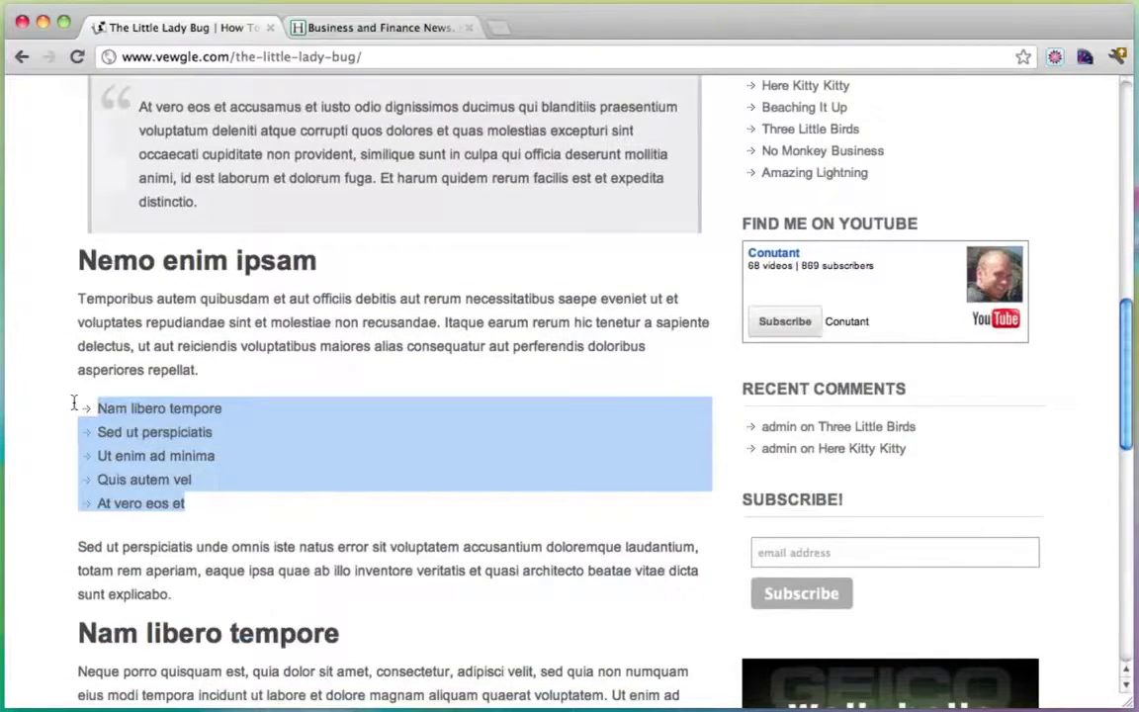
{"action": "scroll", "coordinate": [333, 460], "scroll_direction": "down", "scroll_amount": 8}
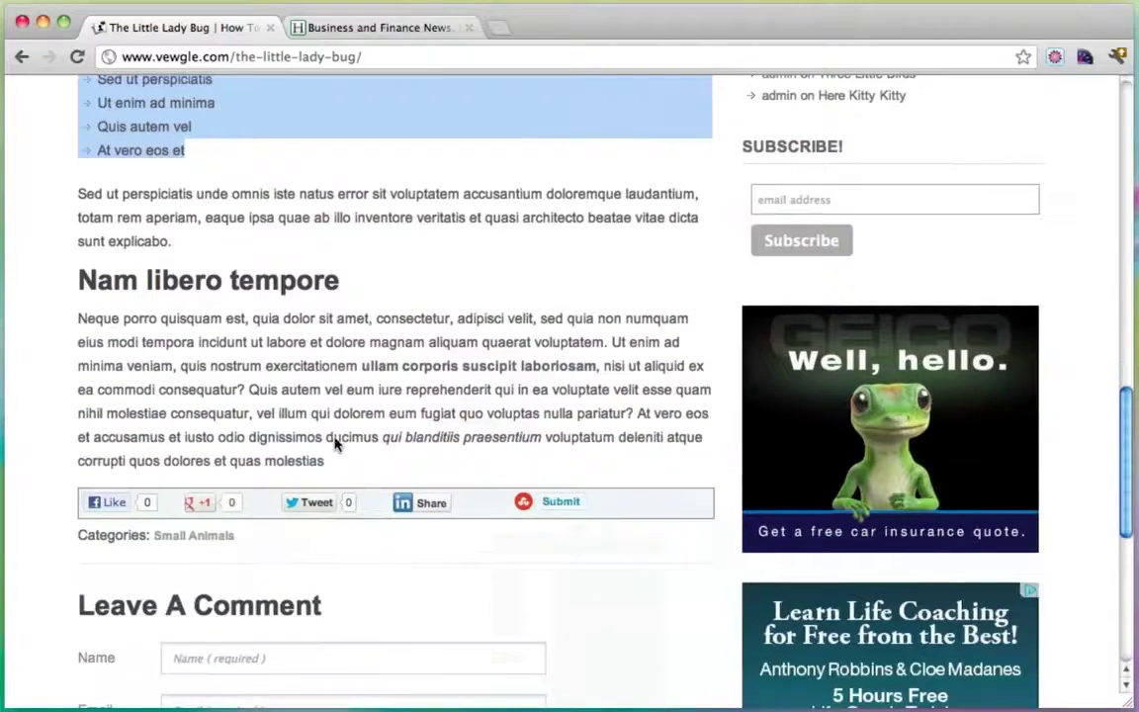
{"action": "left_click", "coordinate": [346, 392]}
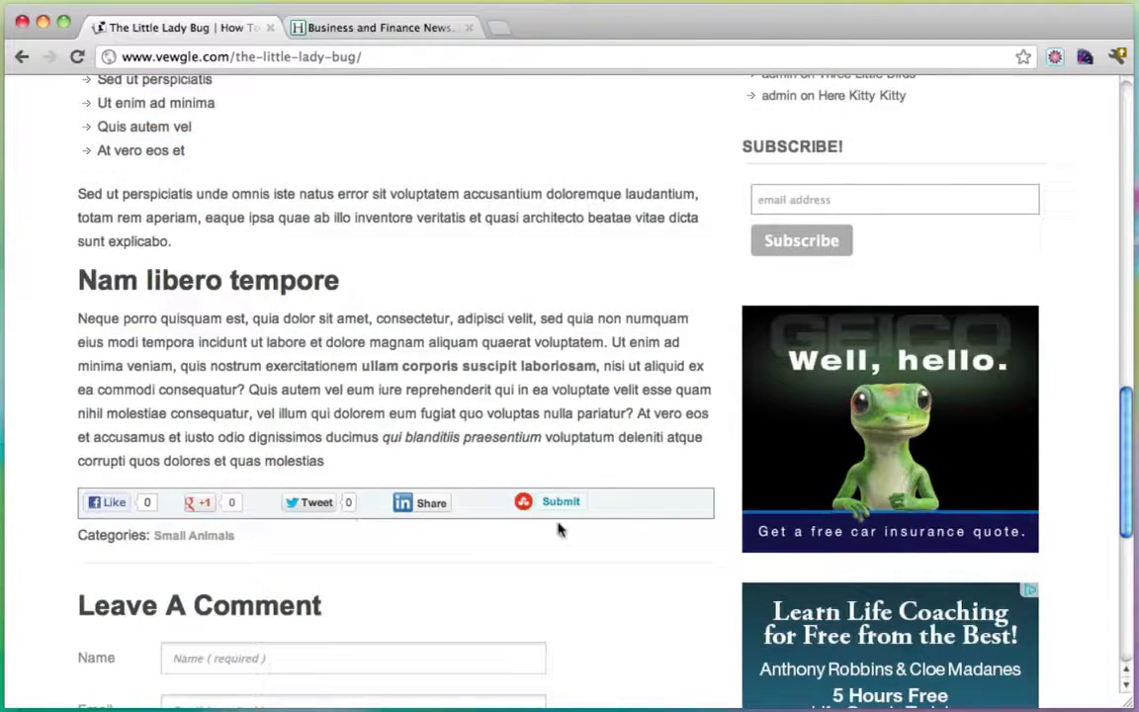
{"action": "scroll", "coordinate": [479, 360], "scroll_direction": "down", "scroll_amount": 1}
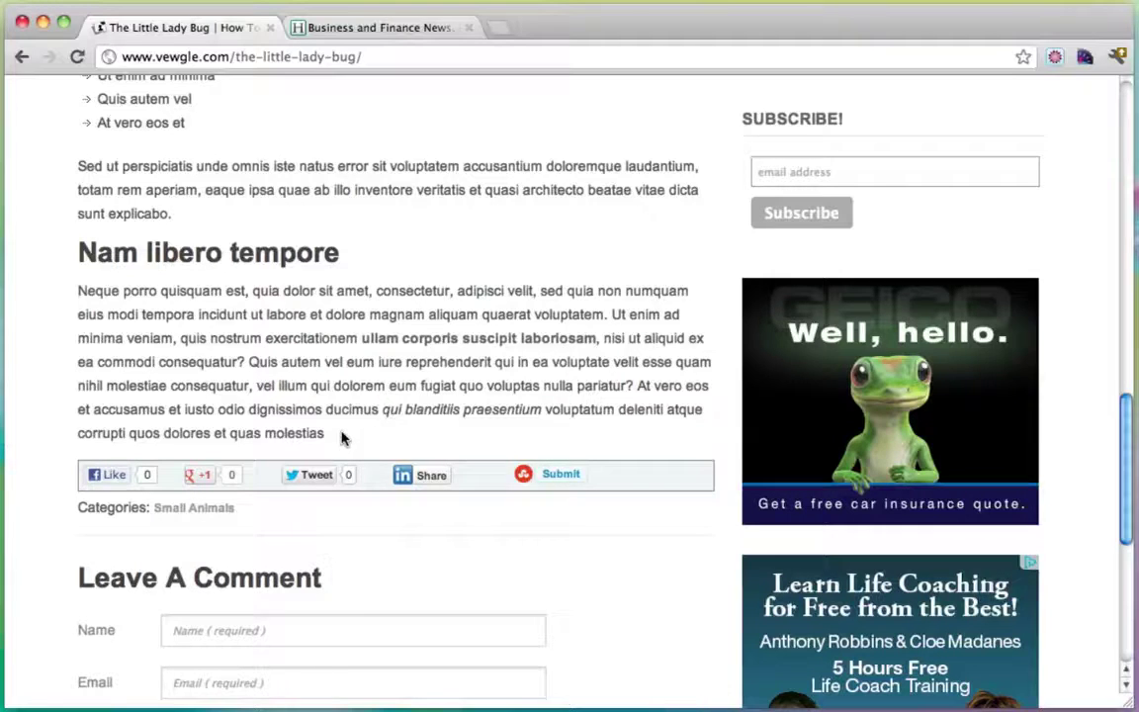
{"action": "scroll", "coordinate": [341, 438], "scroll_direction": "up", "scroll_amount": 15}
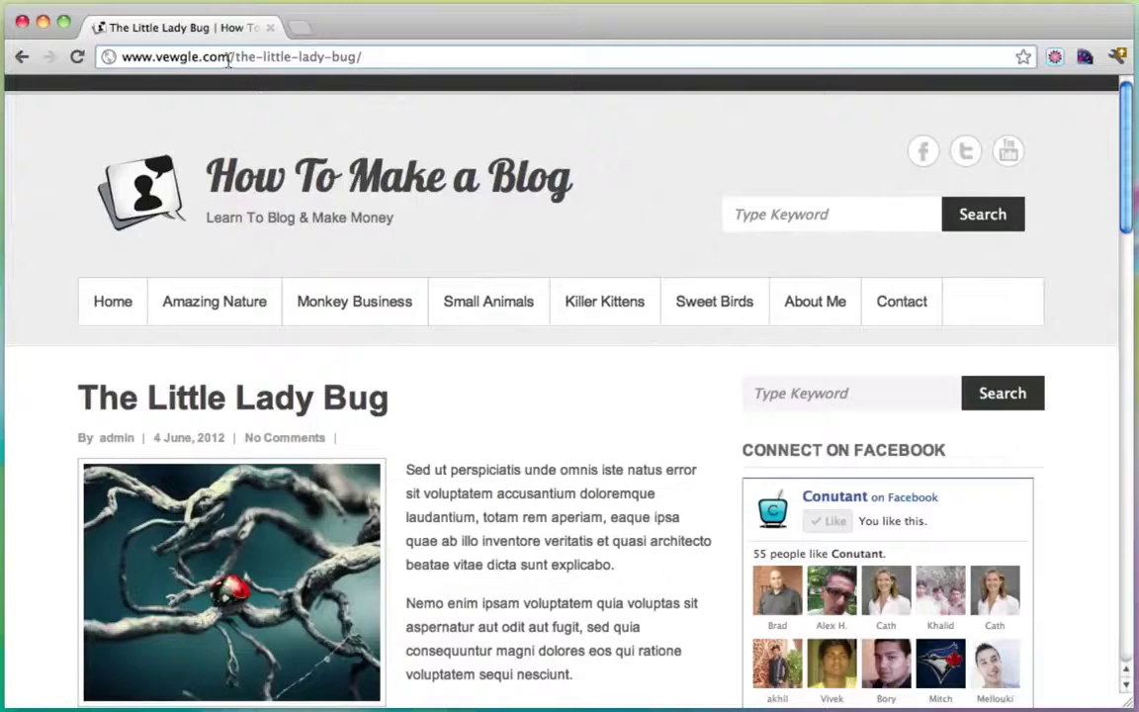
Highlight the domain in the post's web address, then scroll the post down and back.
{"action": "left_click_drag", "start_coordinate": [230, 57], "coordinate": [106, 61]}
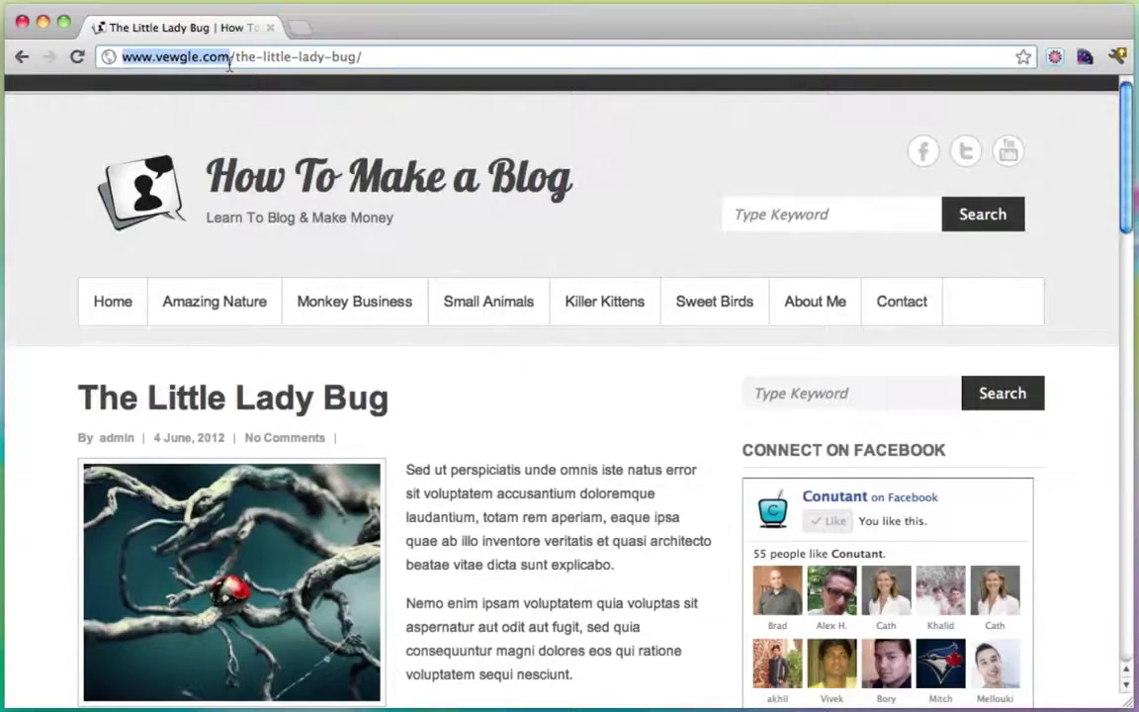
{"action": "left_click", "coordinate": [229, 61]}
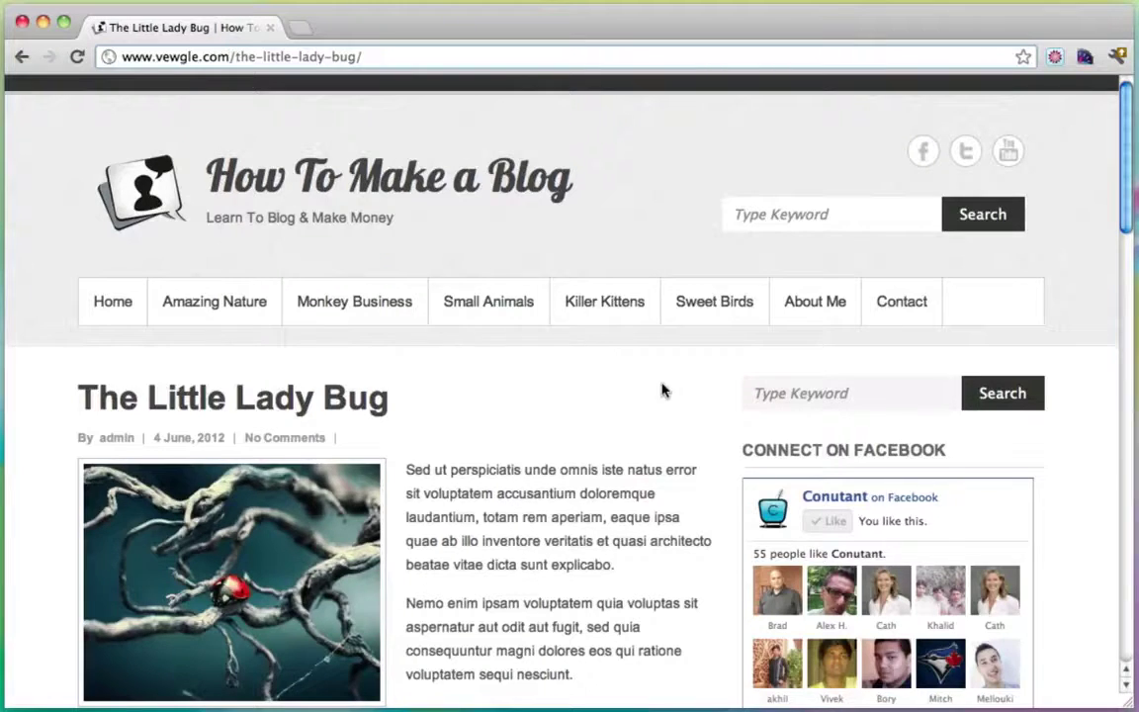
{"action": "scroll", "coordinate": [663, 389], "scroll_direction": "down", "scroll_amount": 15}
{"action": "scroll", "coordinate": [663, 389], "scroll_direction": "down", "scroll_amount": 2}
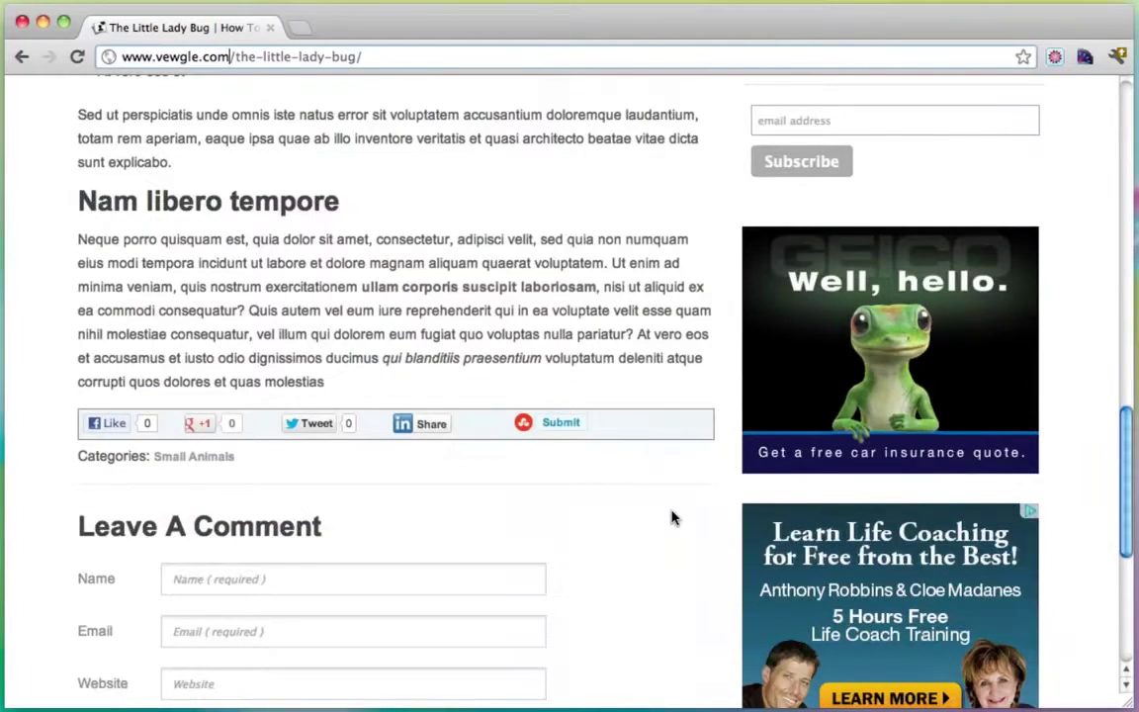
{"action": "scroll", "coordinate": [671, 518], "scroll_direction": "up", "scroll_amount": 5}
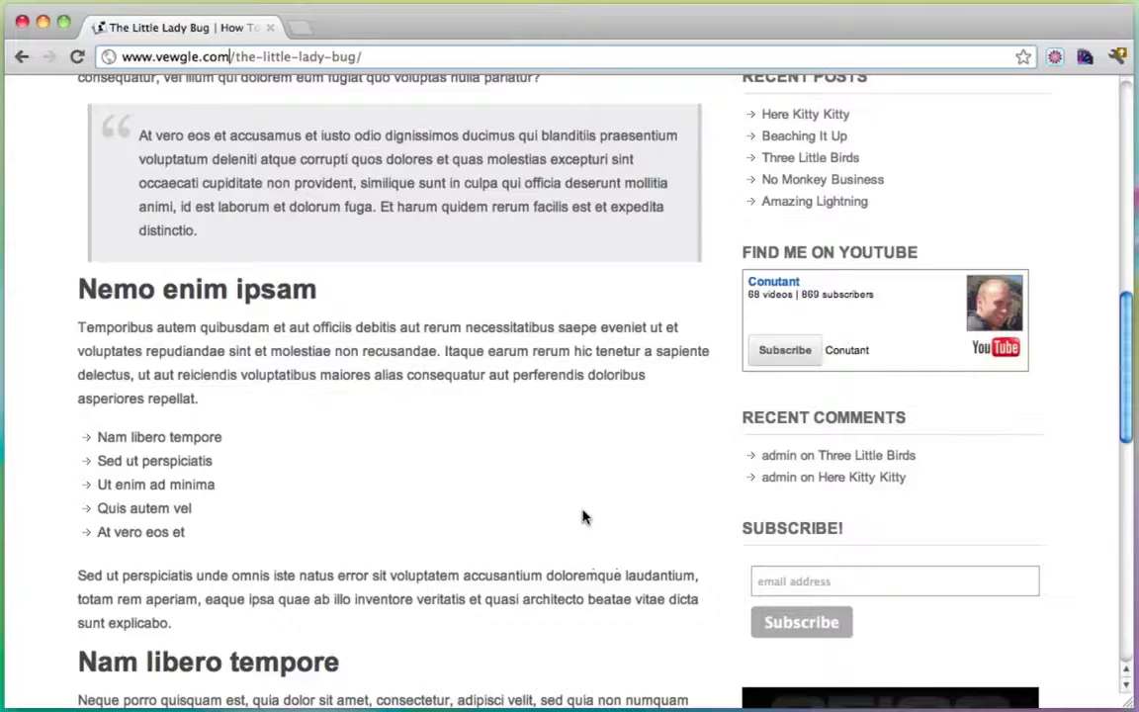
Reload the post, highlight its domain again, and select part of the first paragraph.
{"action": "key", "text": "Return"}
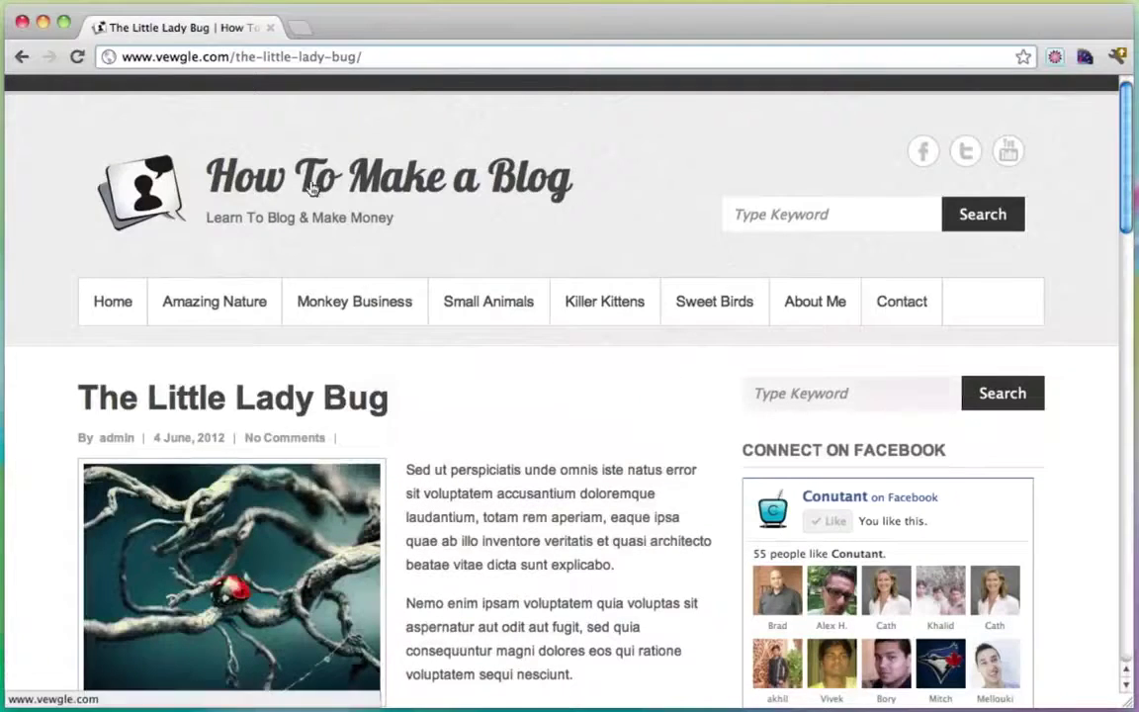
{"action": "left_click_drag", "start_coordinate": [225, 56], "coordinate": [111, 56]}
{"action": "left_click", "coordinate": [362, 57]}
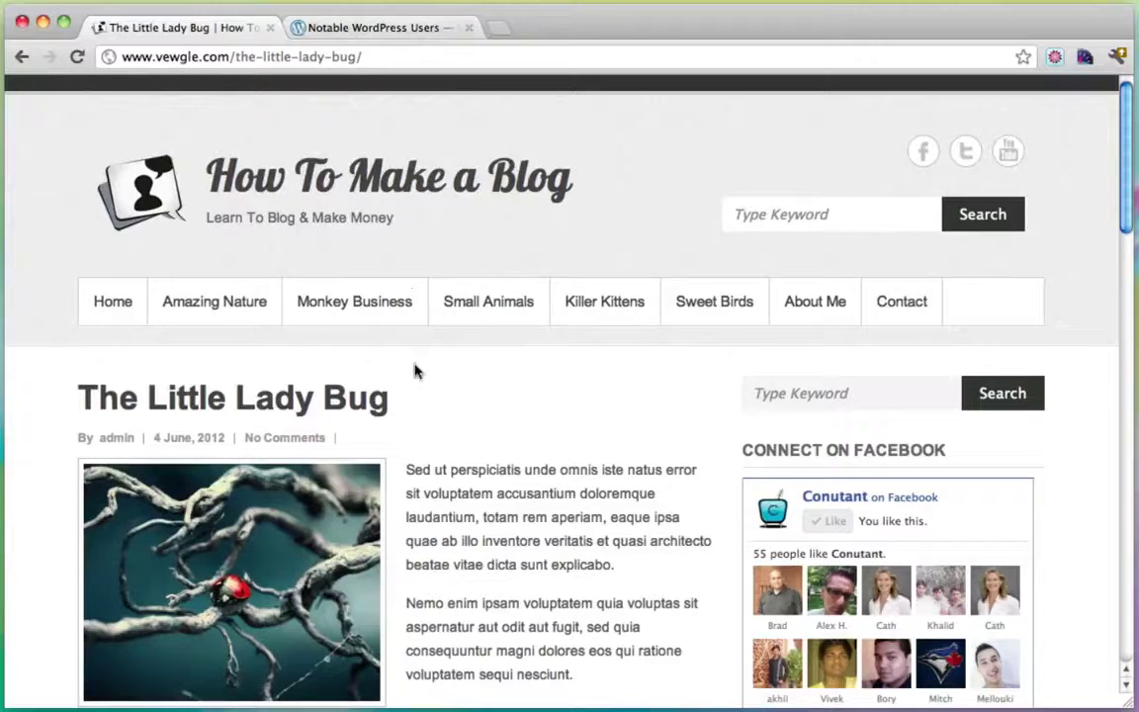
{"action": "left_click_drag", "start_coordinate": [440, 470], "coordinate": [559, 540]}
{"action": "left_click", "coordinate": [572, 544]}
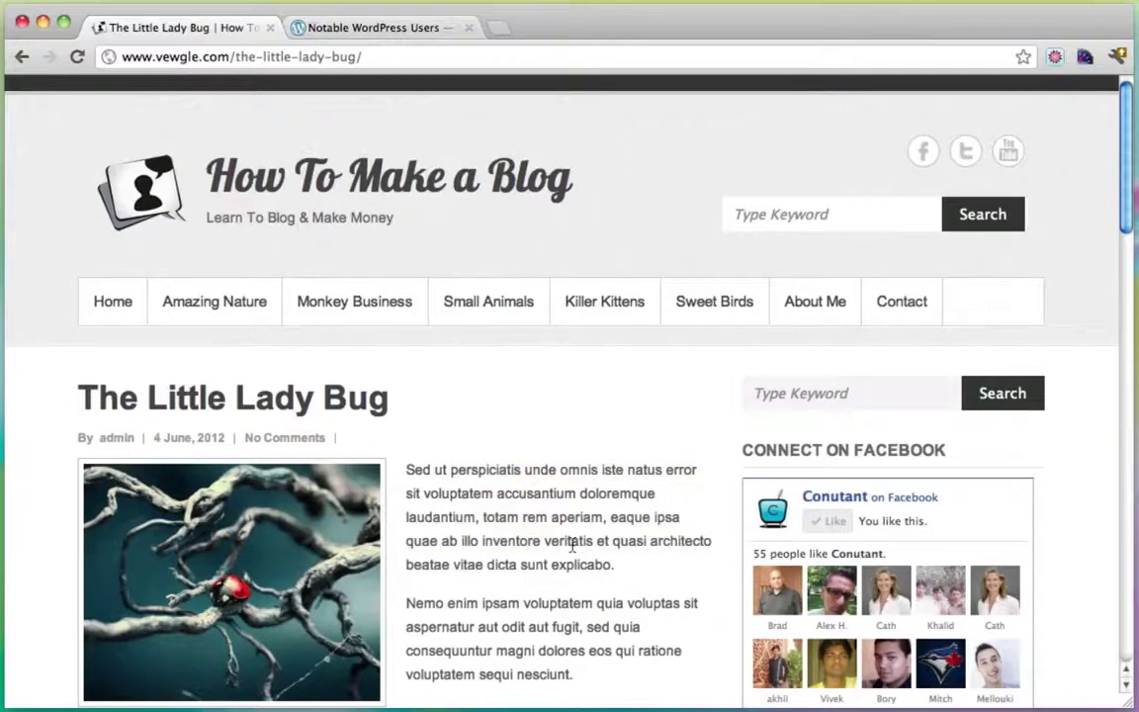
Scroll the Notable WordPress Users page down to the footer and back to the top.
{"action": "left_click", "coordinate": [394, 35]}
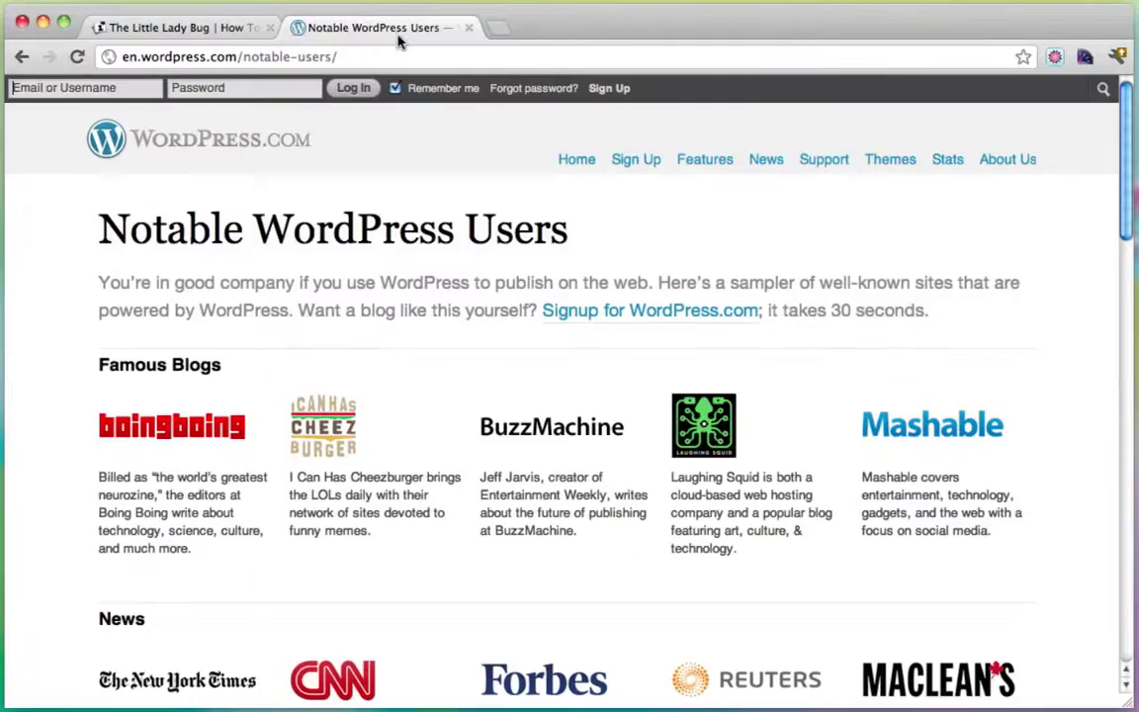
{"action": "scroll", "coordinate": [602, 296], "scroll_direction": "down", "scroll_amount": 2}
{"action": "scroll", "coordinate": [605, 297], "scroll_direction": "down", "scroll_amount": 3}
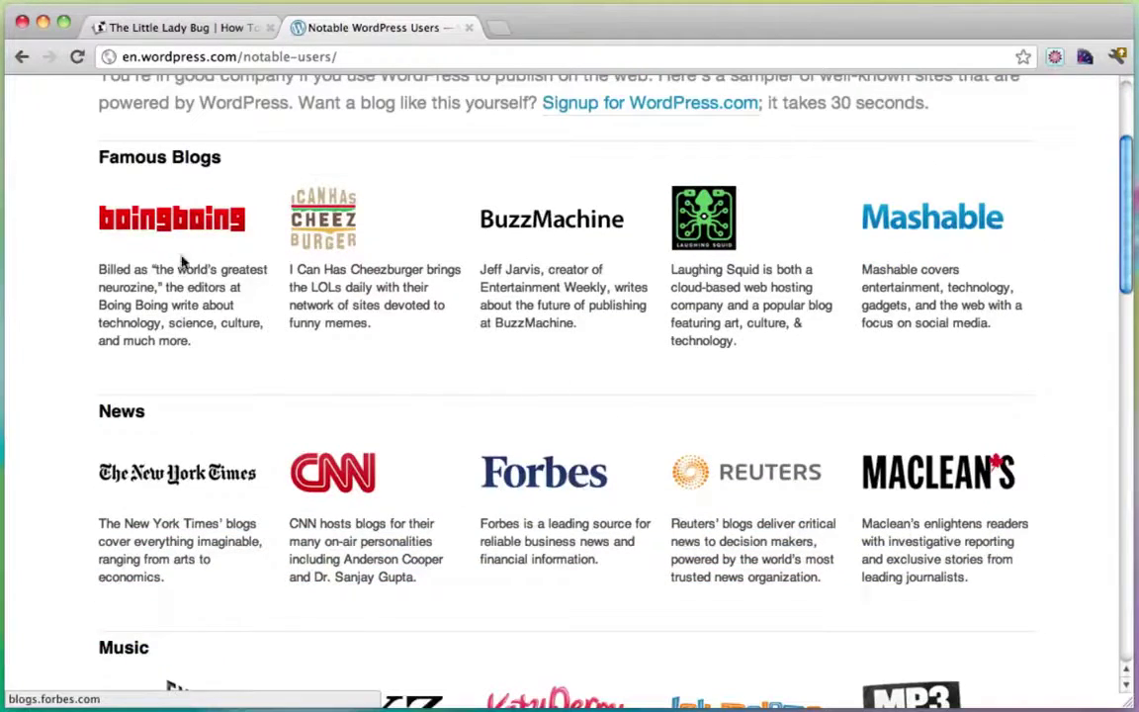
{"action": "scroll", "coordinate": [631, 412], "scroll_direction": "down", "scroll_amount": 5}
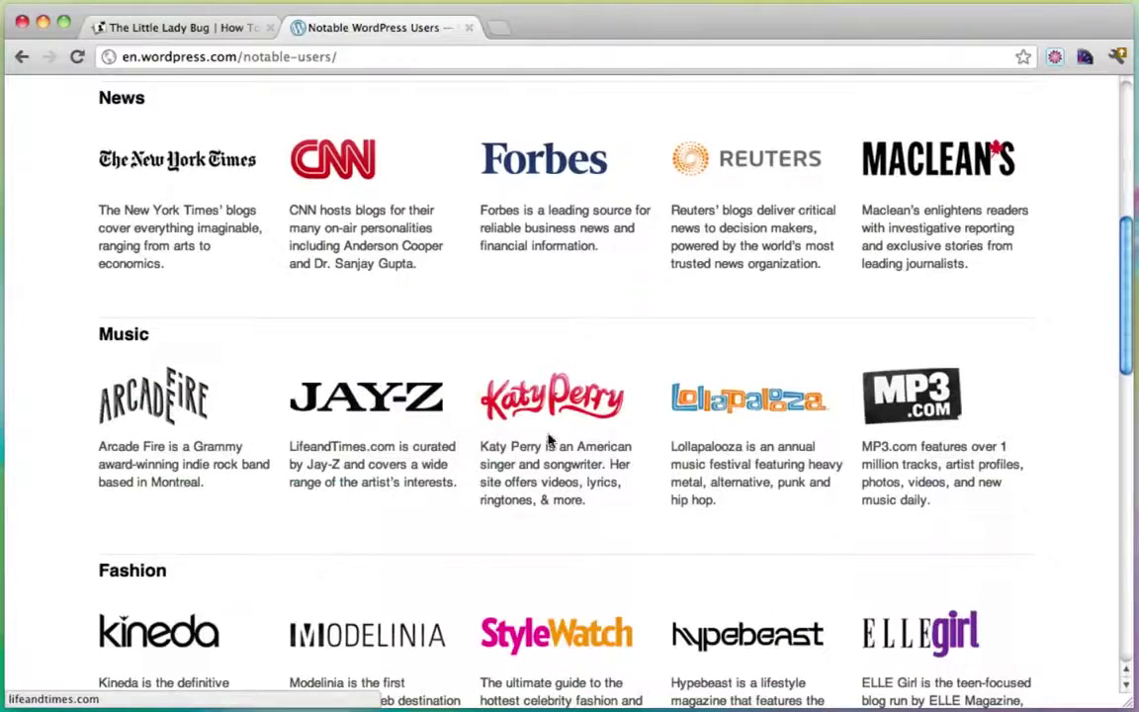
{"action": "scroll", "coordinate": [573, 437], "scroll_direction": "down", "scroll_amount": 5}
{"action": "scroll", "coordinate": [572, 437], "scroll_direction": "down", "scroll_amount": 8}
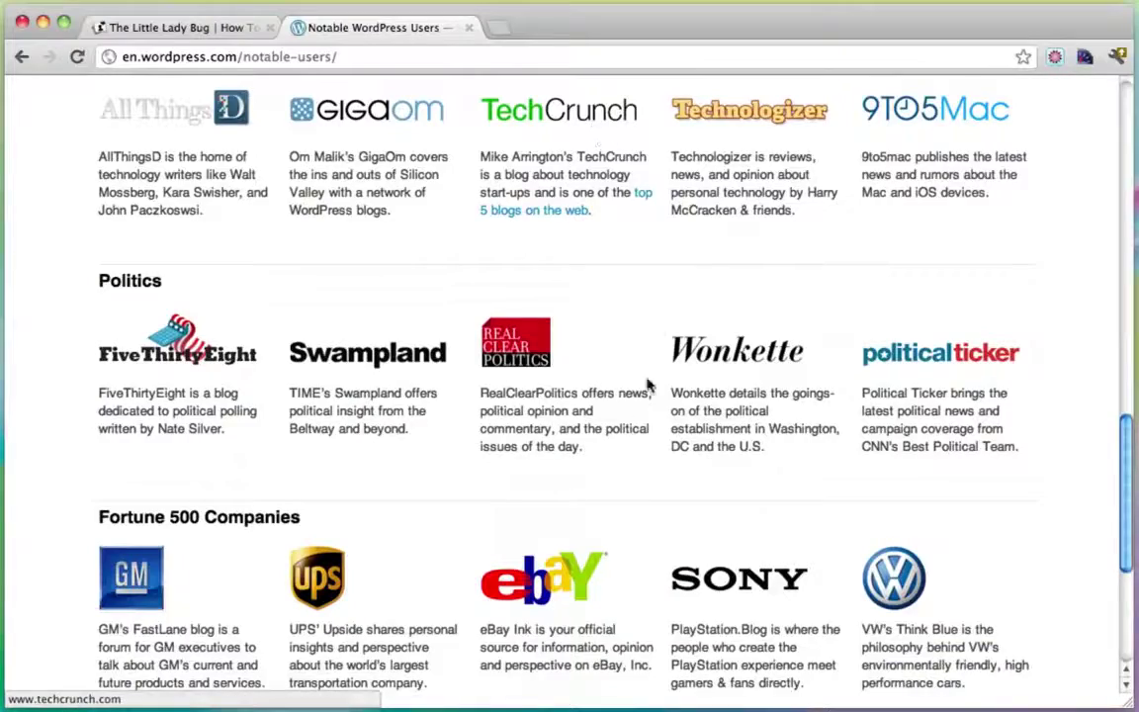
{"action": "scroll", "coordinate": [588, 447], "scroll_direction": "down", "scroll_amount": 6}
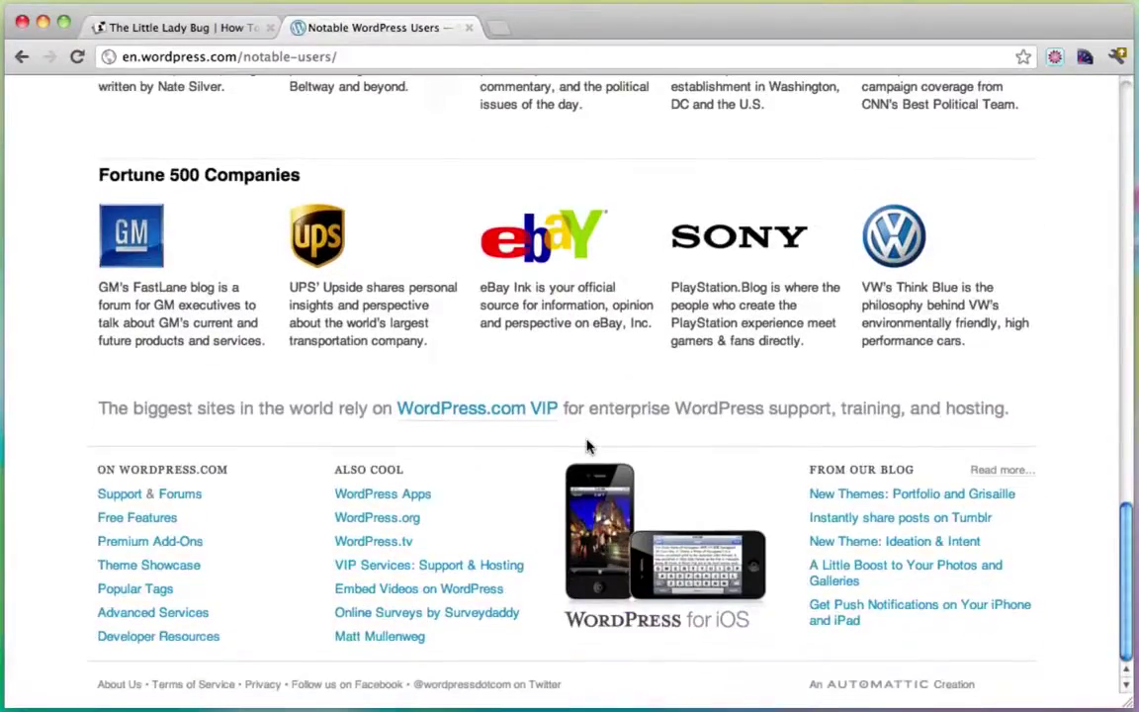
{"action": "scroll", "coordinate": [588, 447], "scroll_direction": "up", "scroll_amount": 20}
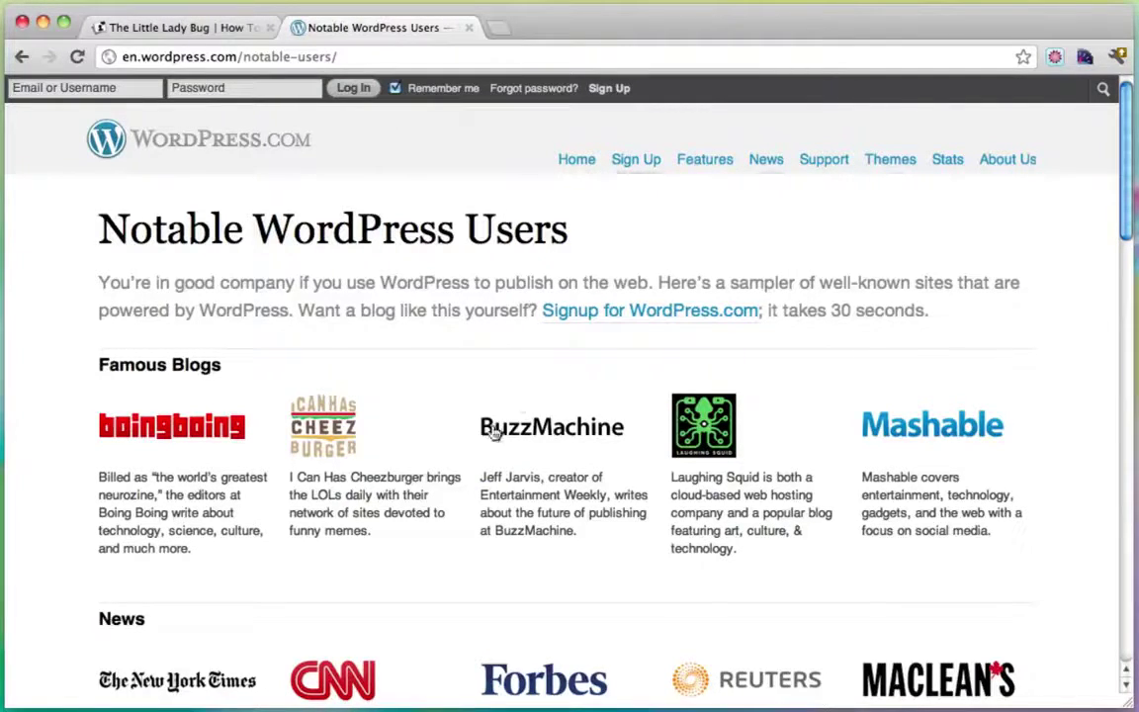
{"action": "scroll", "coordinate": [471, 480], "scroll_direction": "down", "scroll_amount": 5}
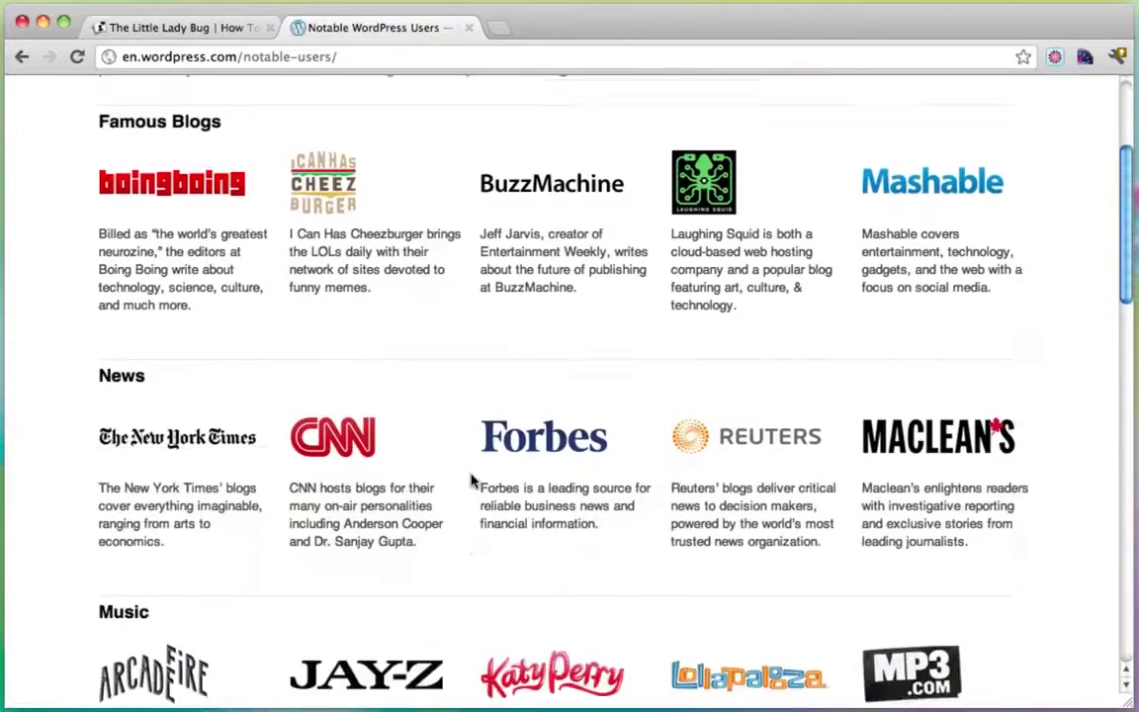
{"action": "scroll", "coordinate": [471, 481], "scroll_direction": "up", "scroll_amount": 5}
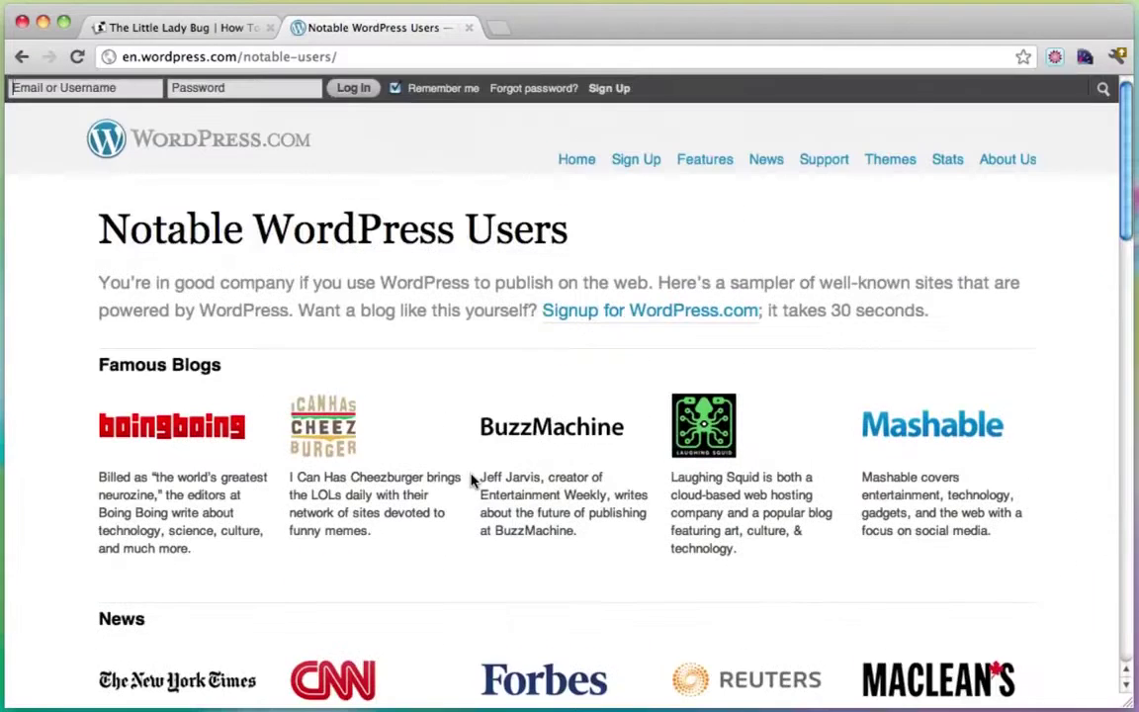
Select the current page address so it can be replaced.
{"action": "left_click", "coordinate": [413, 62]}
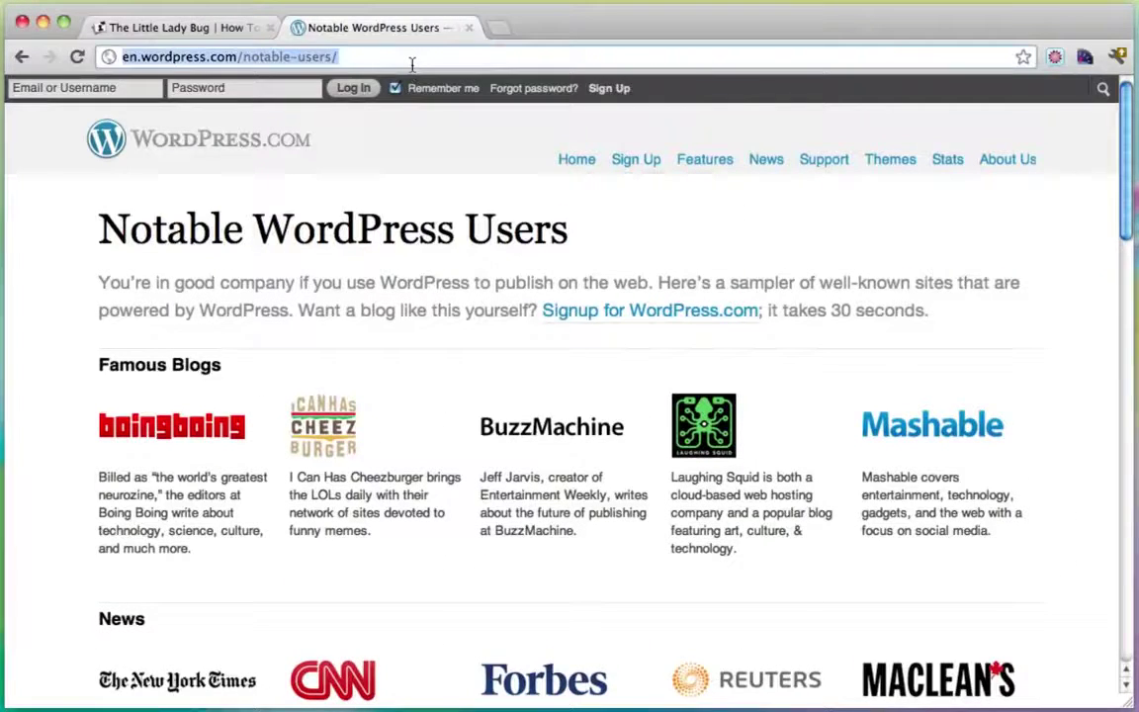
{"action": "left_click", "coordinate": [444, 353]}
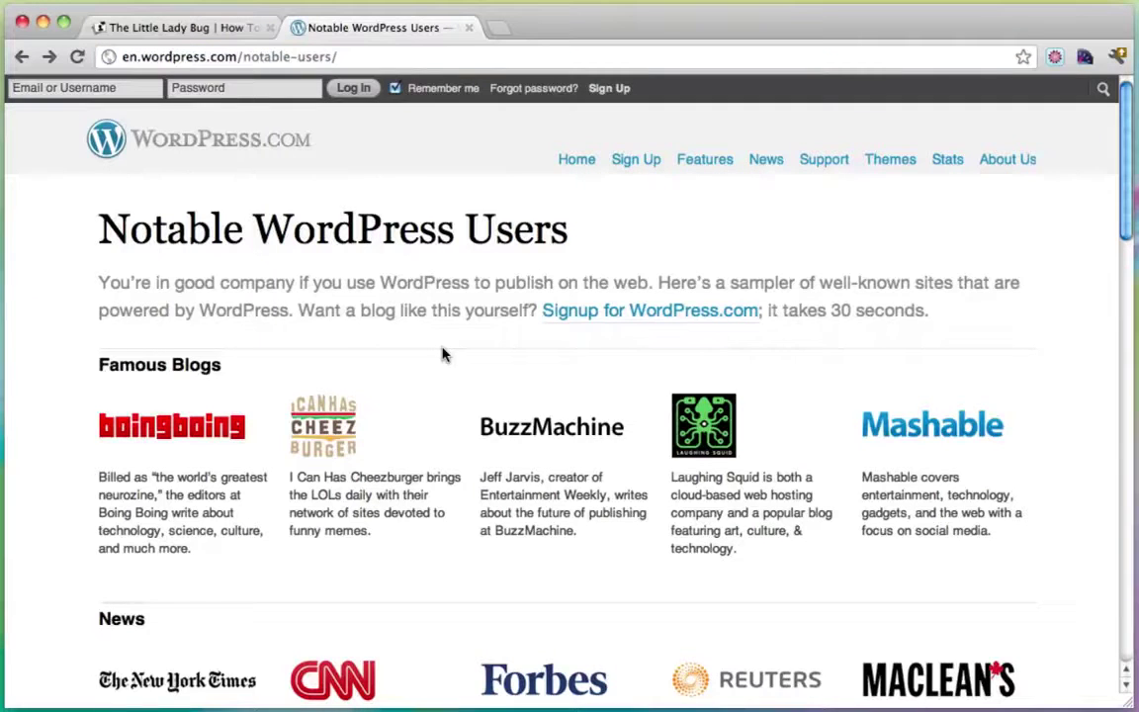
{"action": "left_click", "coordinate": [380, 58]}
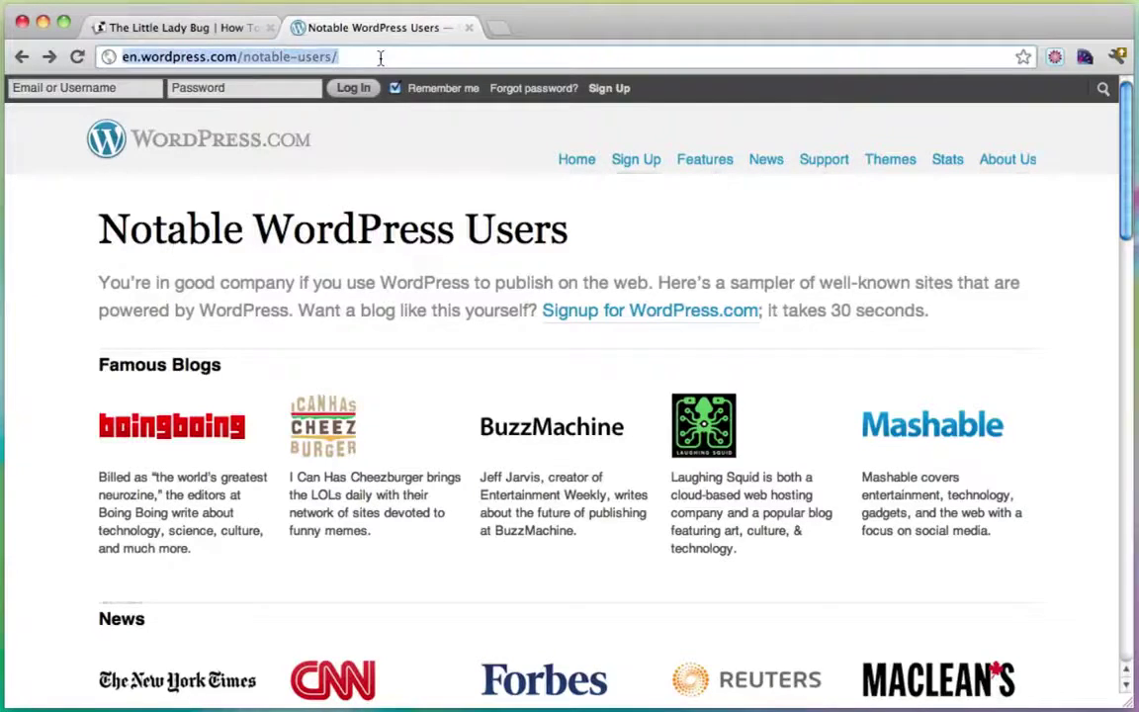
{"action": "type", "text": "www.h"}
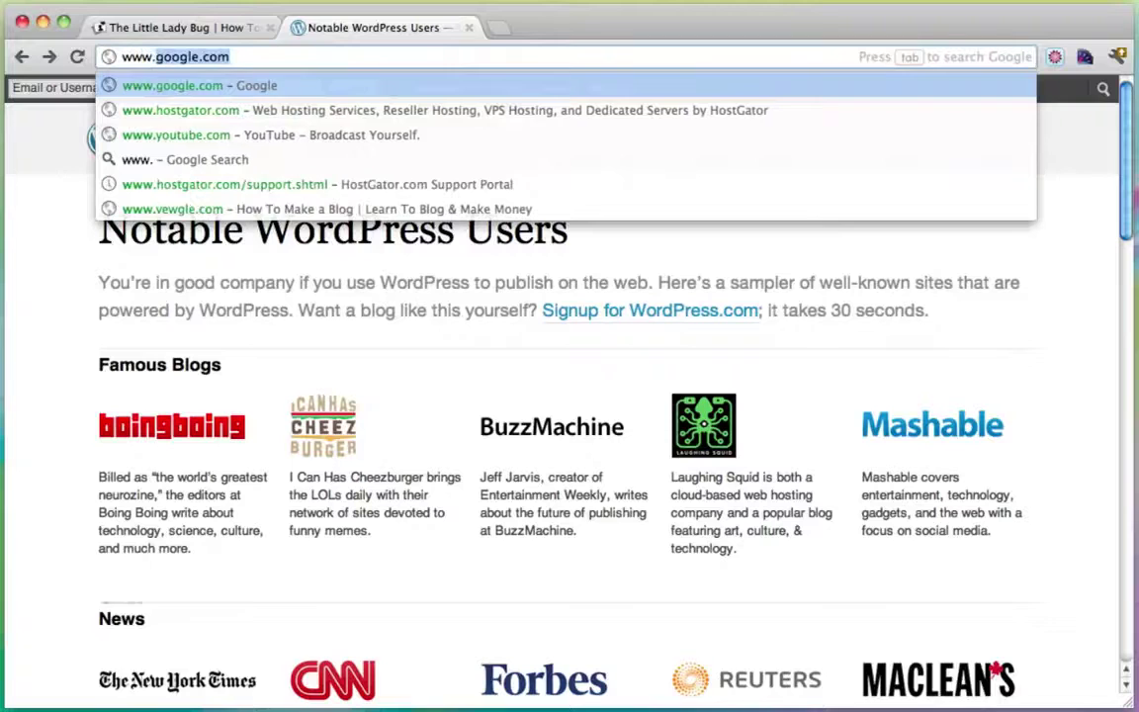
{"action": "type", "text": "ostgator.com"}
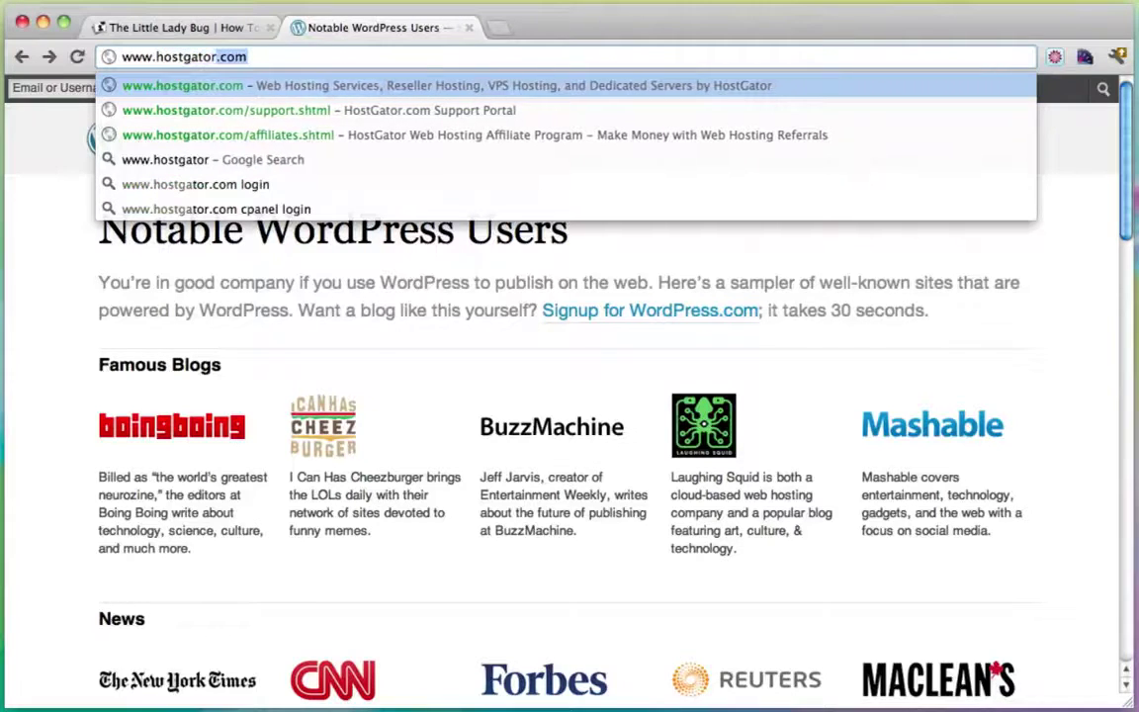
{"action": "key", "text": "Return"}
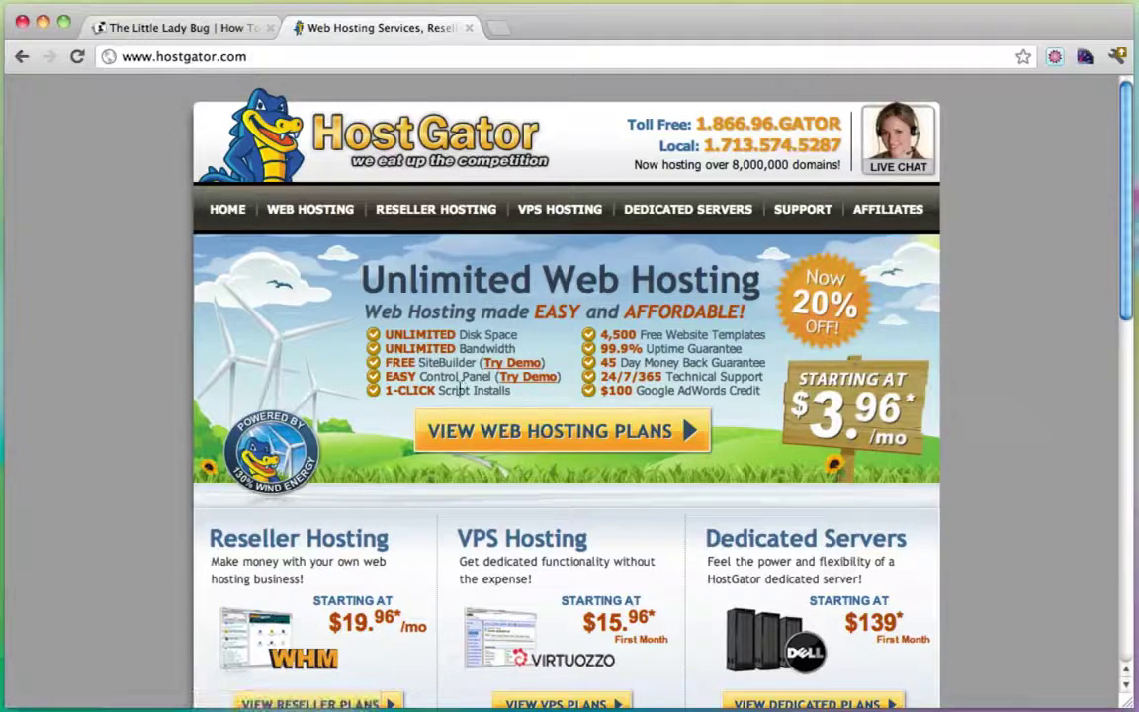
Order HostGator's Baby Plan with Monthly billing at $7.96/mo from the Web Hosting page.
{"action": "left_click", "coordinate": [306, 211]}
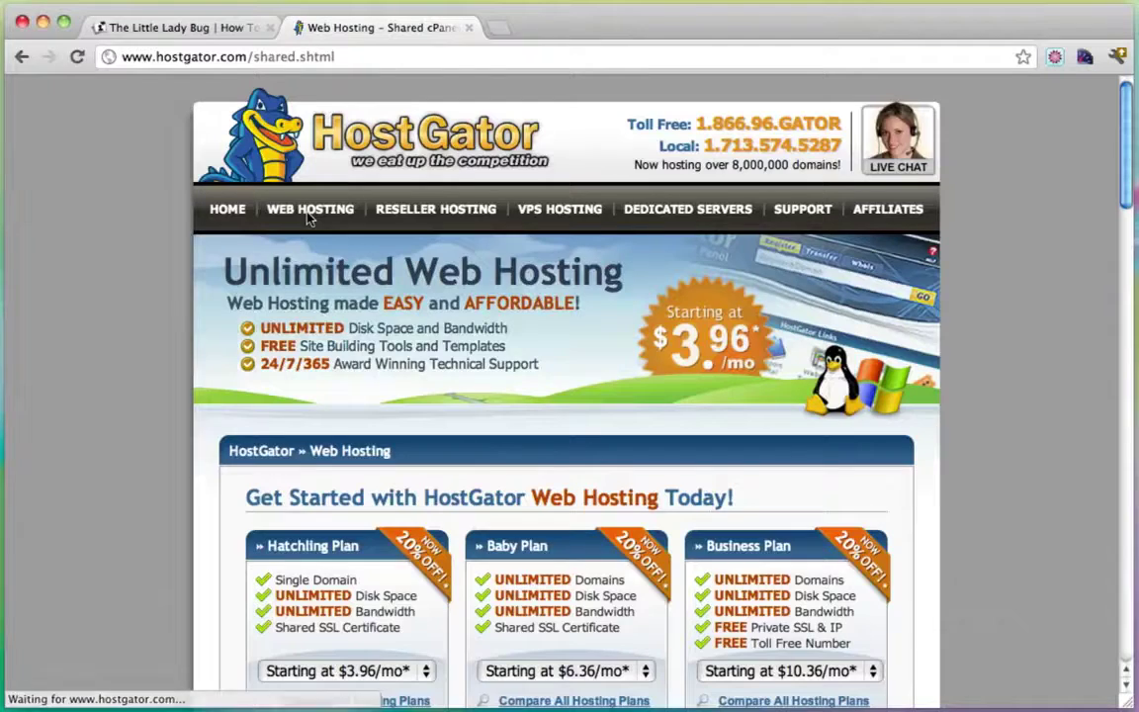
{"action": "scroll", "coordinate": [650, 358], "scroll_direction": "down", "scroll_amount": 1}
{"action": "scroll", "coordinate": [650, 358], "scroll_direction": "down", "scroll_amount": 2}
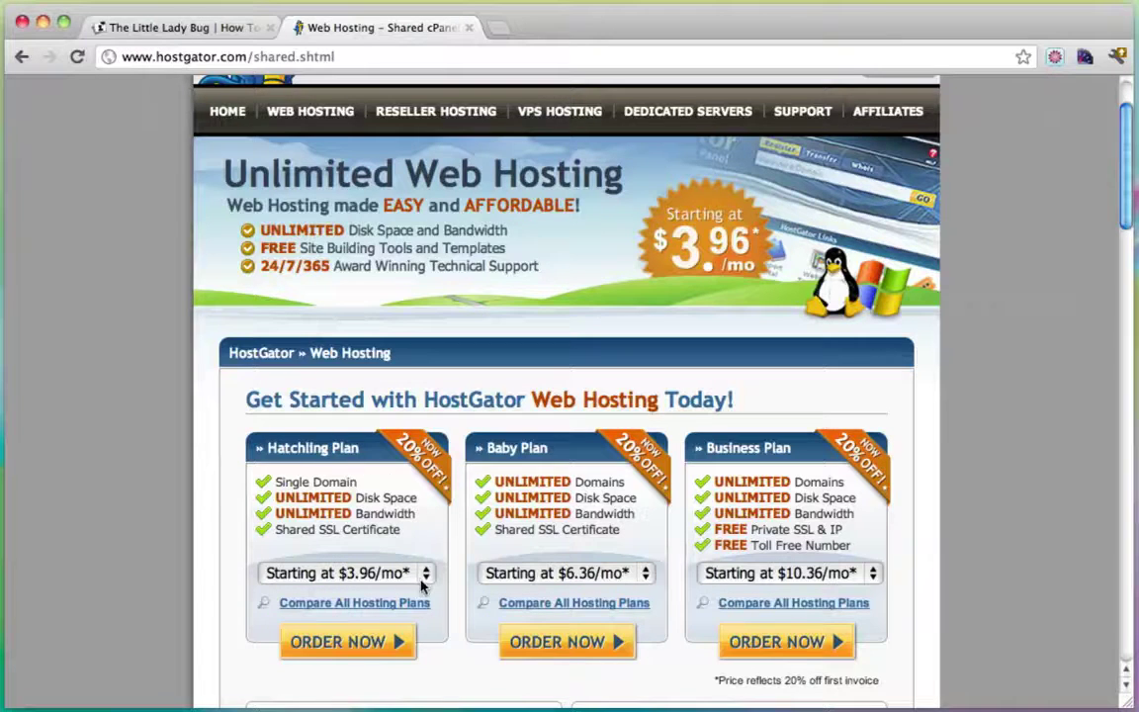
{"action": "scroll", "coordinate": [613, 466], "scroll_direction": "down", "scroll_amount": 1}
{"action": "scroll", "coordinate": [613, 466], "scroll_direction": "down", "scroll_amount": 2}
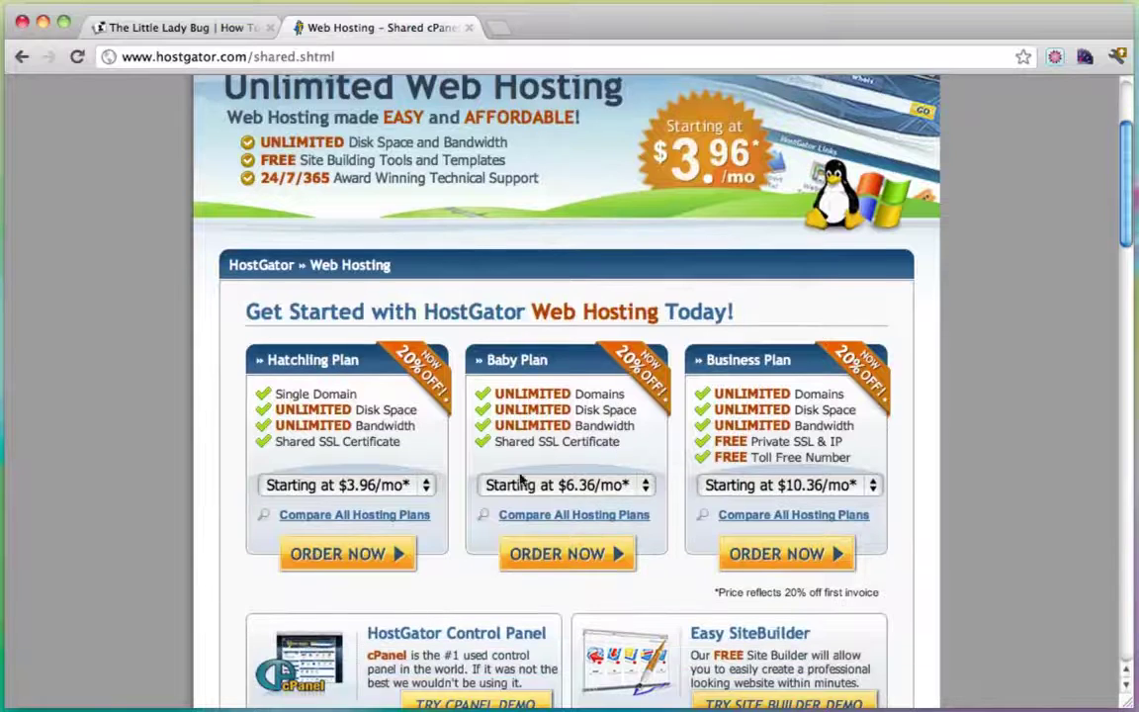
{"action": "left_click", "coordinate": [643, 486]}
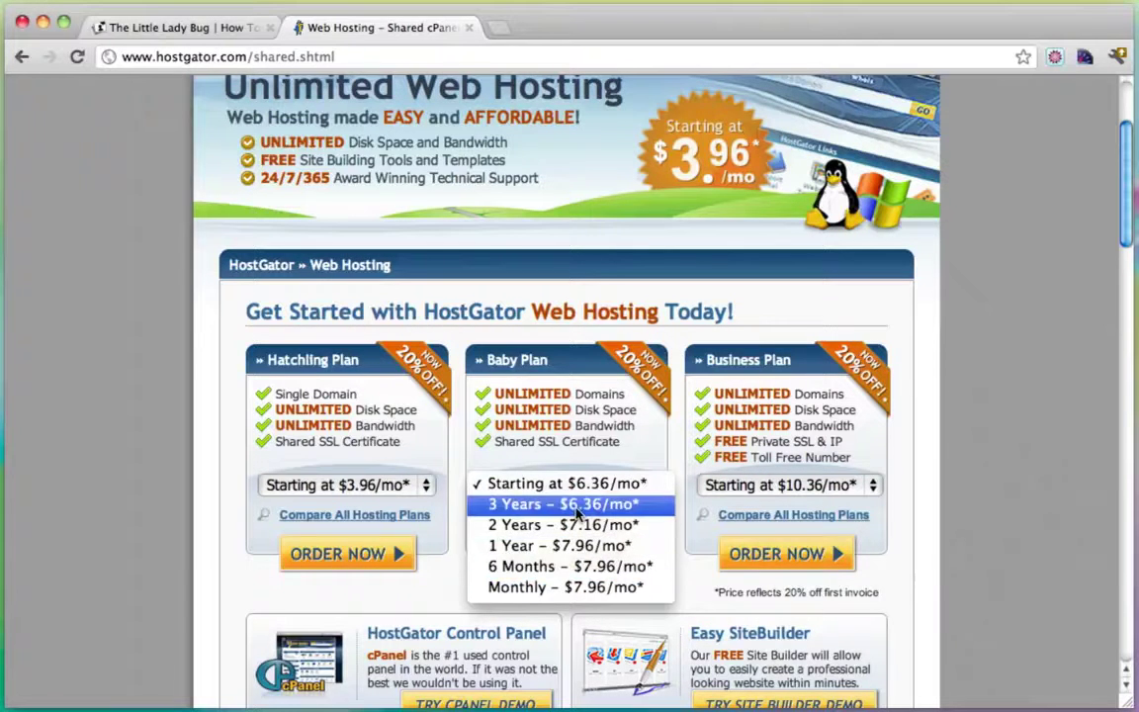
{"action": "left_click", "coordinate": [584, 588]}
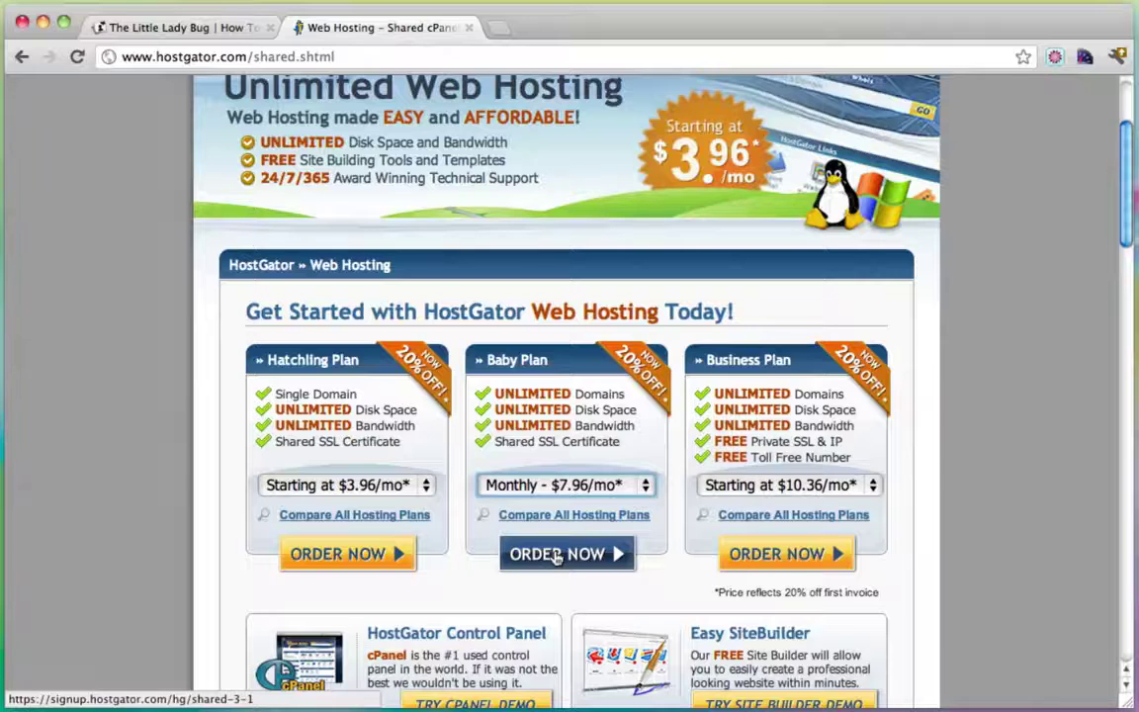
{"action": "left_click", "coordinate": [557, 557]}
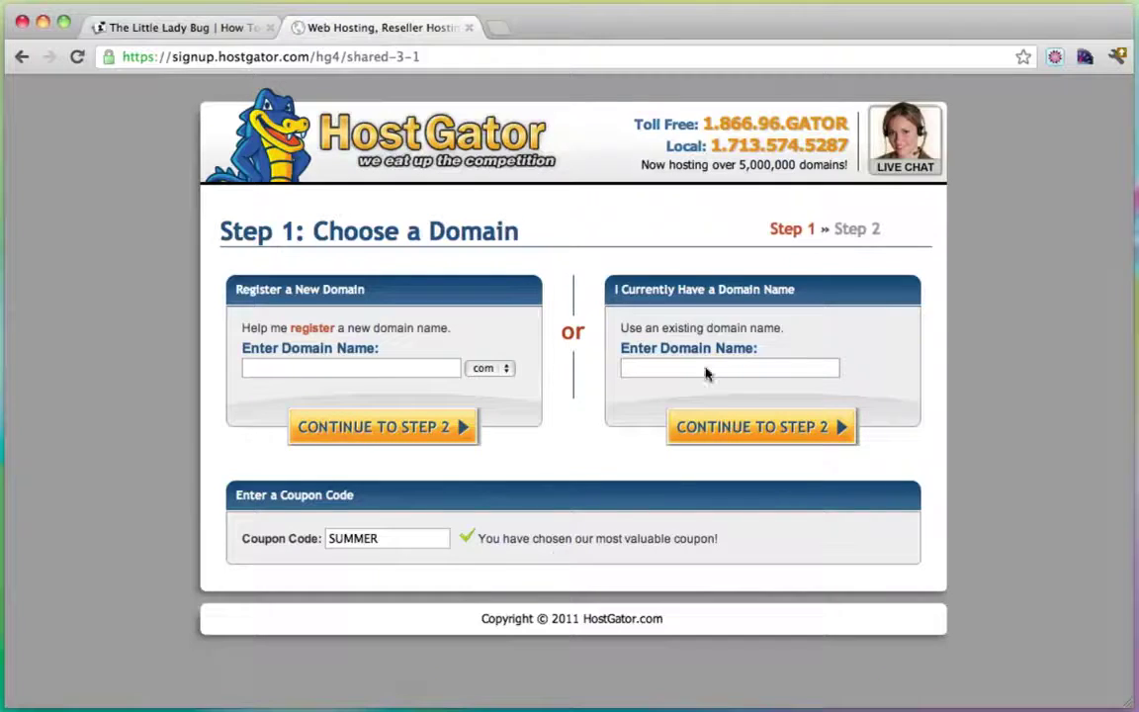
Register the new domain simpleiskey with the com extension.
{"action": "left_click", "coordinate": [671, 371]}
{"action": "left_click", "coordinate": [364, 368]}
{"action": "type", "text": "simpleiskey"}
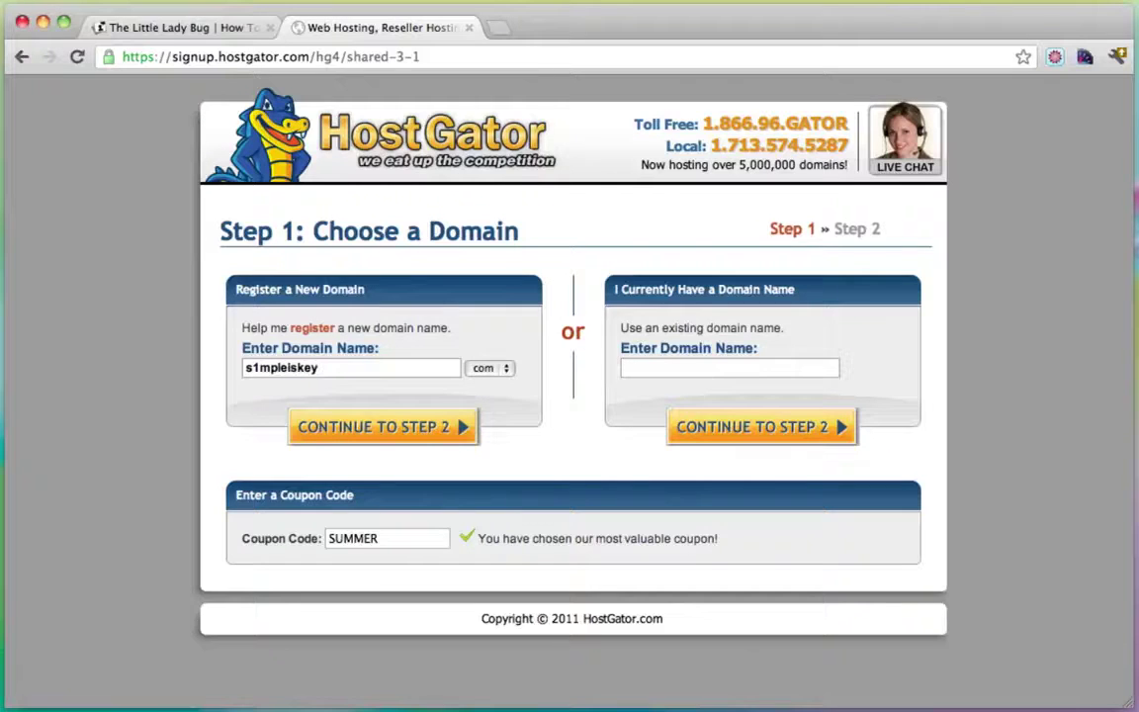
{"action": "left_click", "coordinate": [503, 368]}
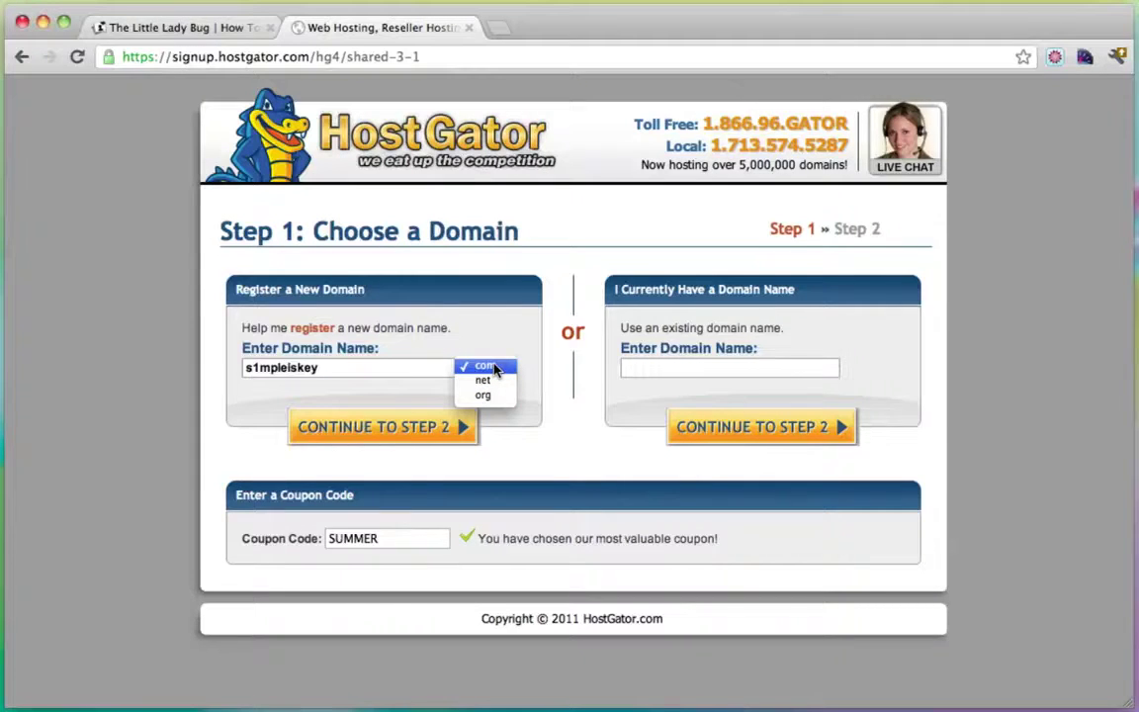
{"action": "left_click", "coordinate": [495, 369]}
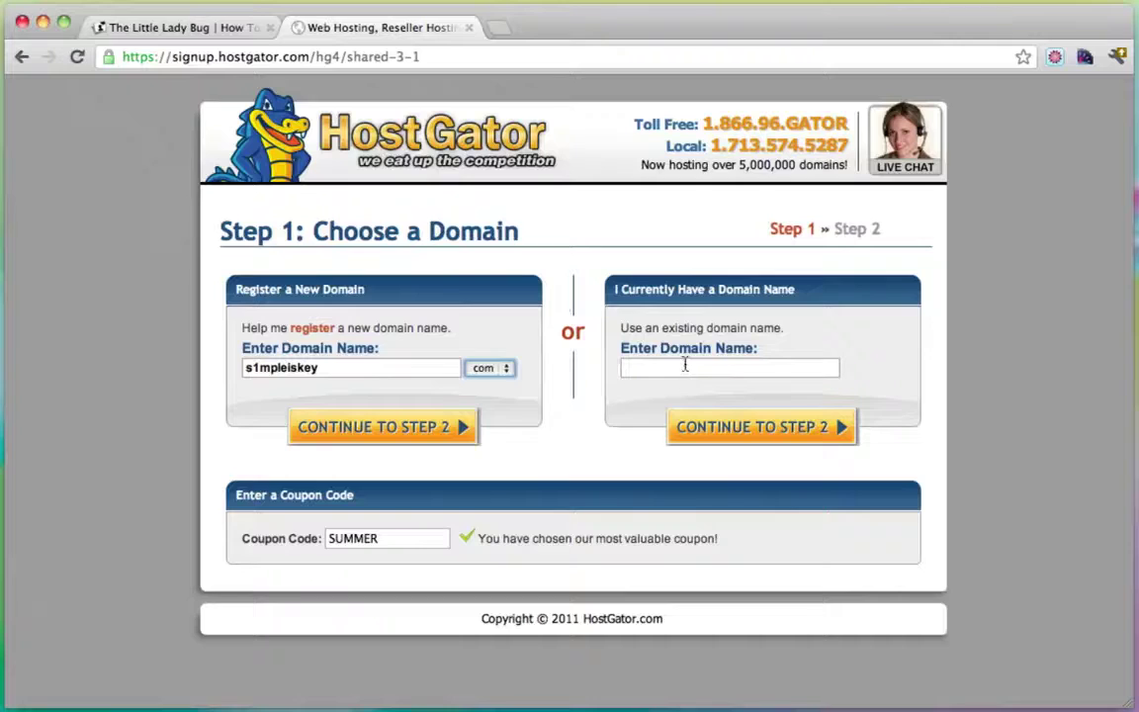
Replace the SUMMER coupon with yougator25 and continue to step 2.
{"action": "left_click_drag", "start_coordinate": [408, 537], "coordinate": [277, 539]}
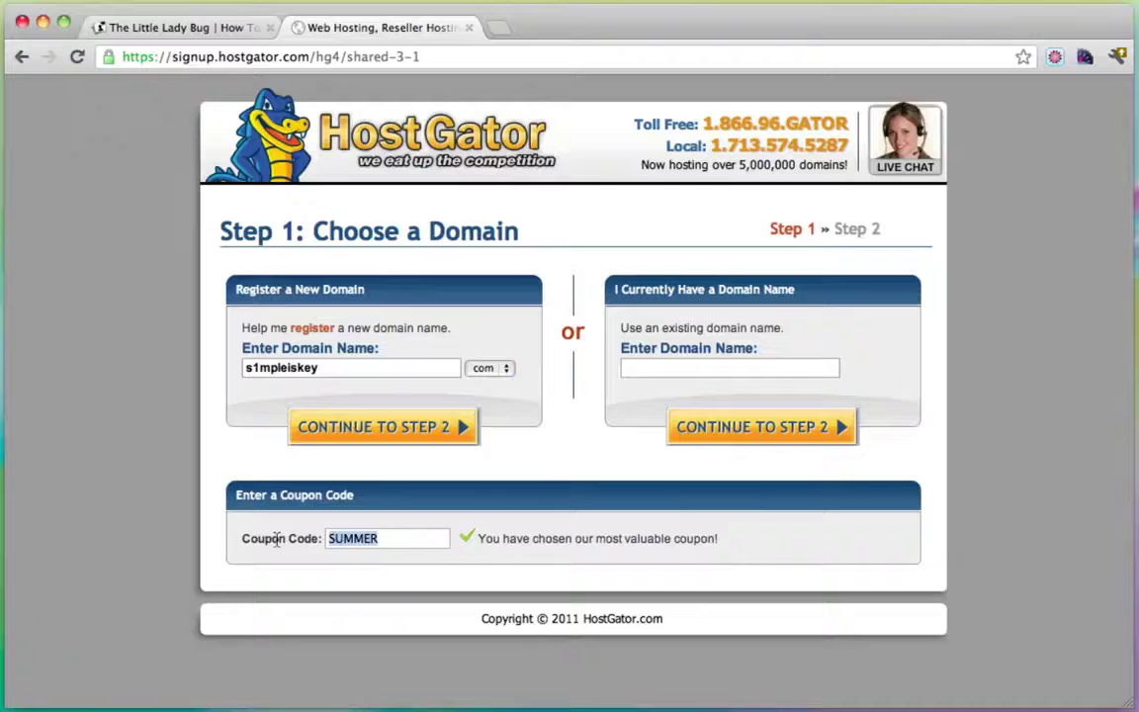
{"action": "type", "text": "youga"}
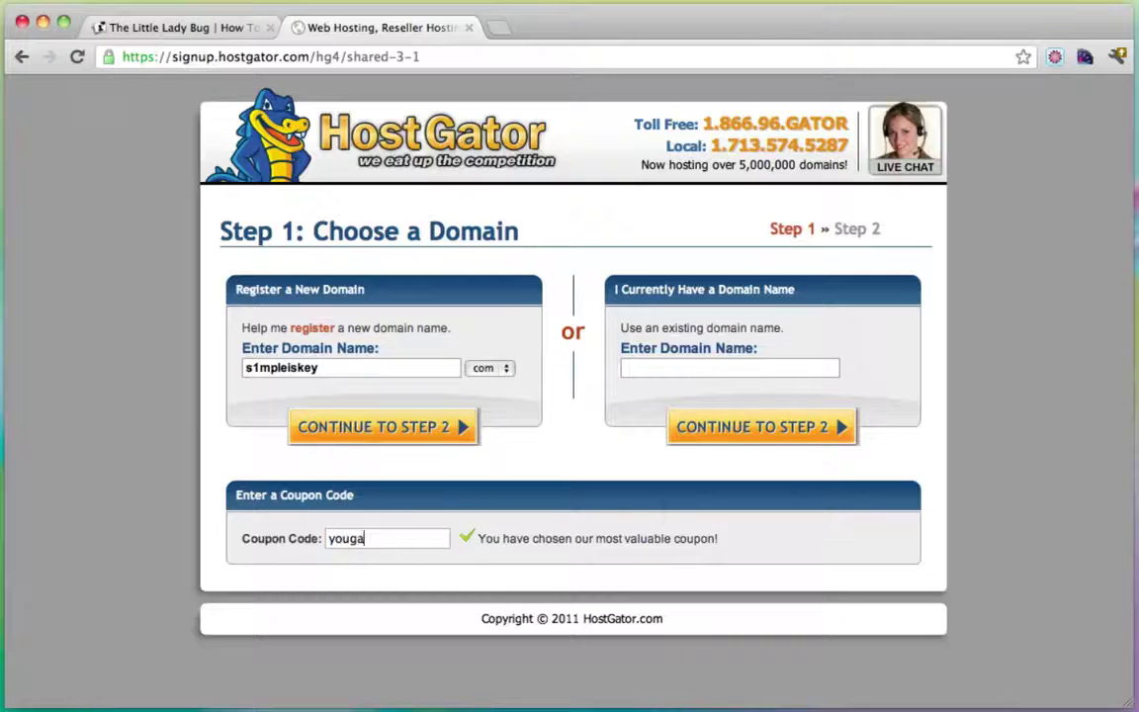
{"action": "type", "text": "tor25"}
{"action": "left_click_drag", "start_coordinate": [406, 542], "coordinate": [280, 541]}
{"action": "left_click", "coordinate": [445, 536]}
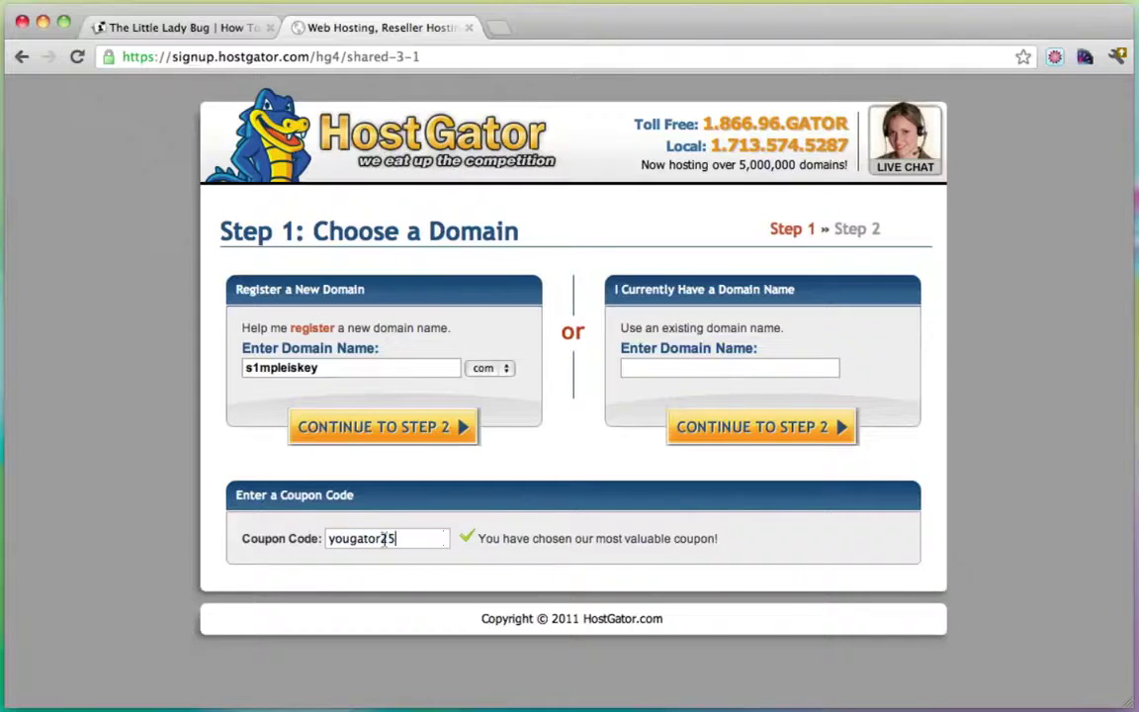
{"action": "left_click", "coordinate": [386, 436]}
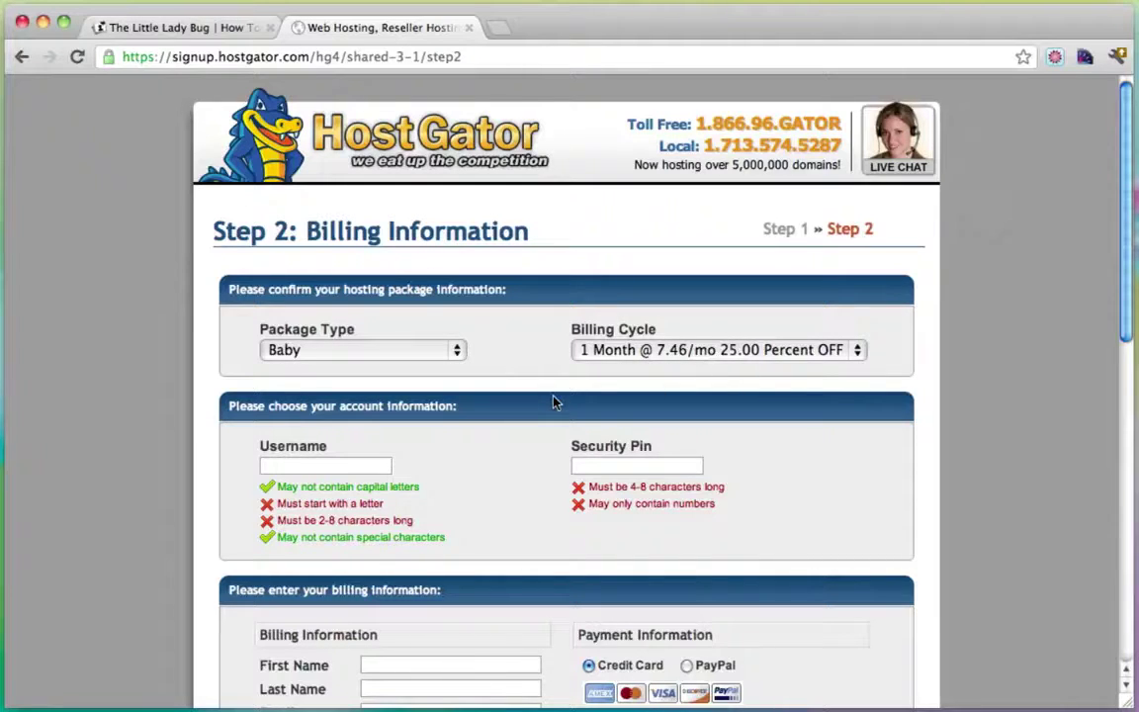
Scroll down the HostGator signup page to review the order details totalling $22.46.
{"action": "scroll", "coordinate": [553, 400], "scroll_direction": "down", "scroll_amount": 5}
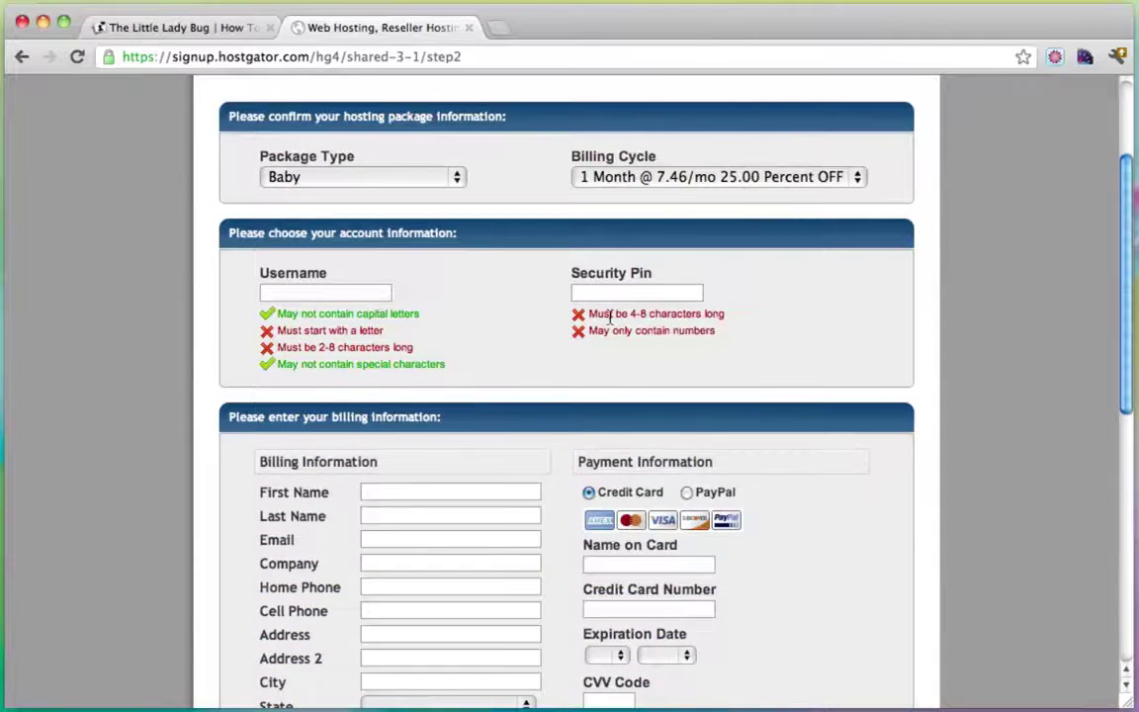
{"action": "scroll", "coordinate": [598, 316], "scroll_direction": "down", "scroll_amount": 10}
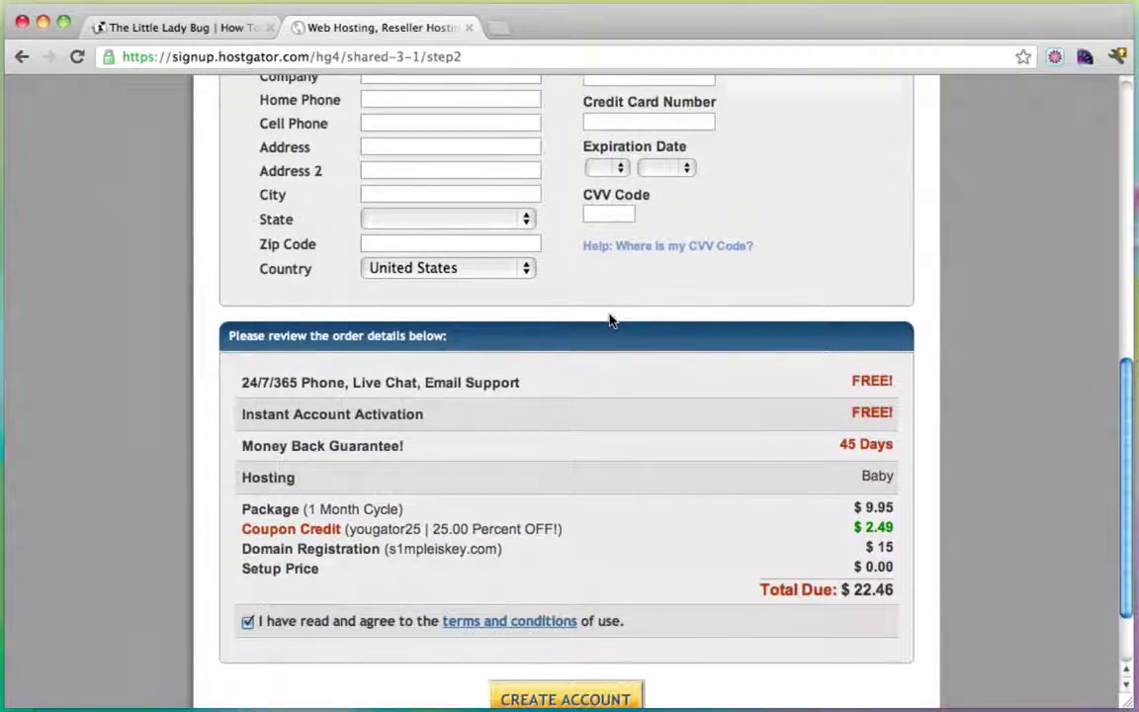
{"action": "scroll", "coordinate": [609, 320], "scroll_direction": "down", "scroll_amount": 1}
{"action": "scroll", "coordinate": [610, 320], "scroll_direction": "down", "scroll_amount": 2}
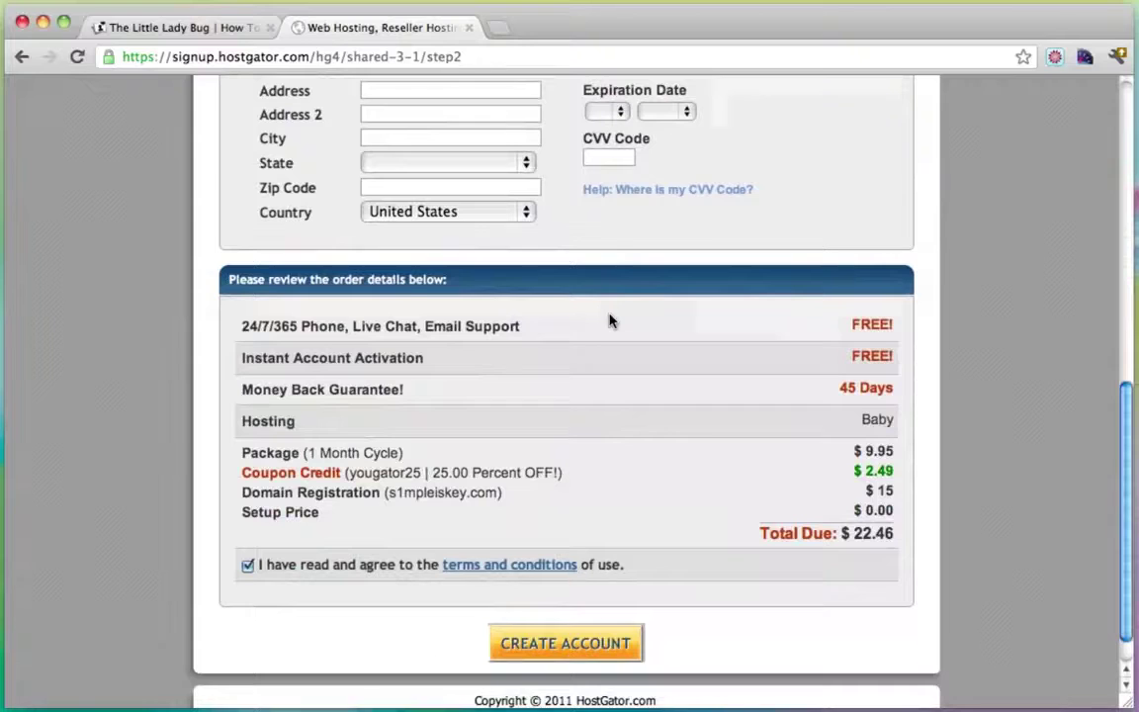
{"action": "scroll", "coordinate": [610, 319], "scroll_direction": "down", "scroll_amount": 2}
{"action": "scroll", "coordinate": [609, 319], "scroll_direction": "down", "scroll_amount": 1}
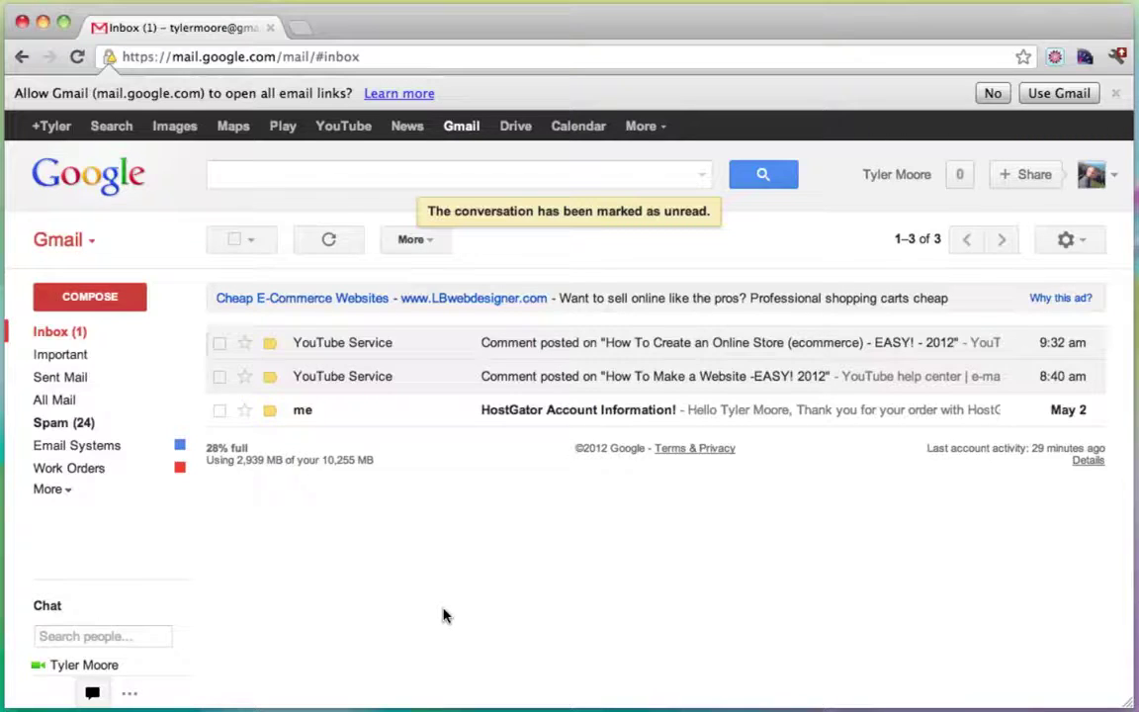
Read the HostGator Account Information email and open its control panel link in a new tab.
{"action": "left_click", "coordinate": [587, 411]}
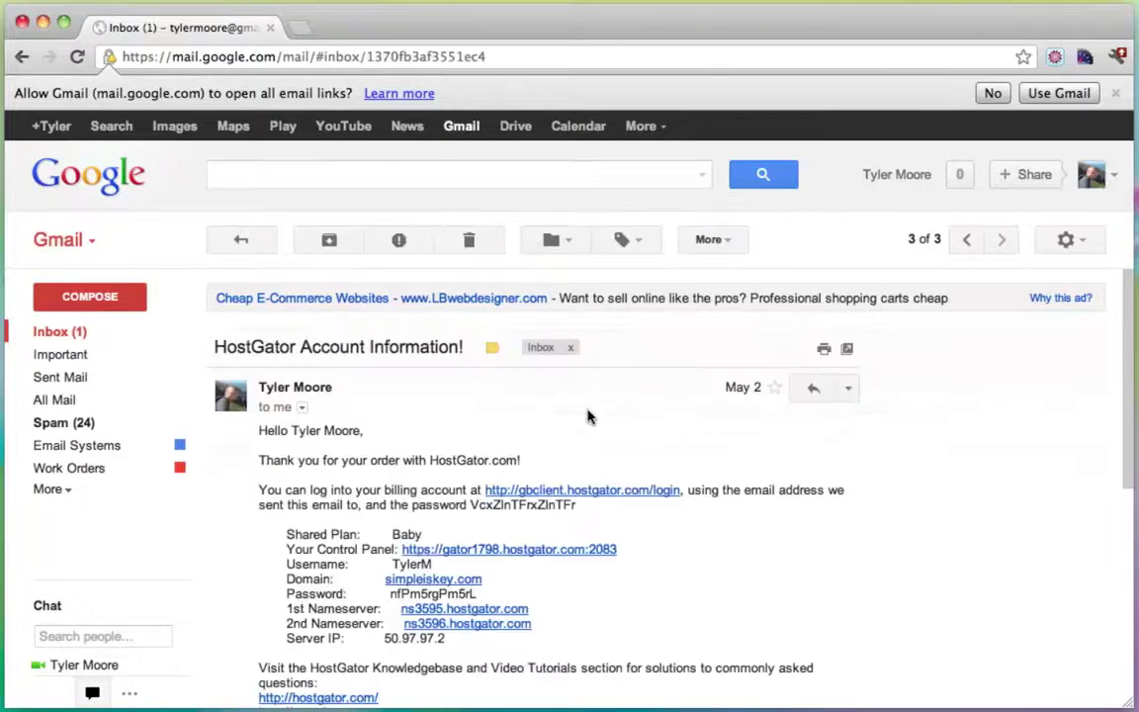
{"action": "scroll", "coordinate": [587, 415], "scroll_direction": "down", "scroll_amount": 3}
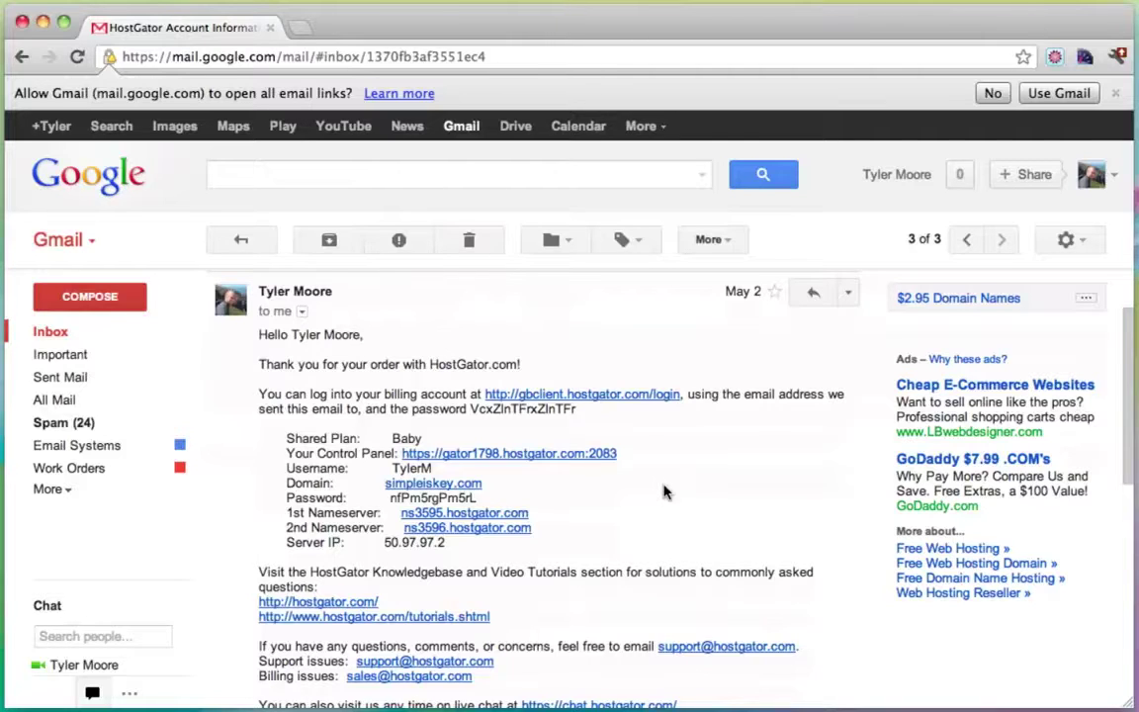
{"action": "scroll", "coordinate": [718, 475], "scroll_direction": "down", "scroll_amount": 3}
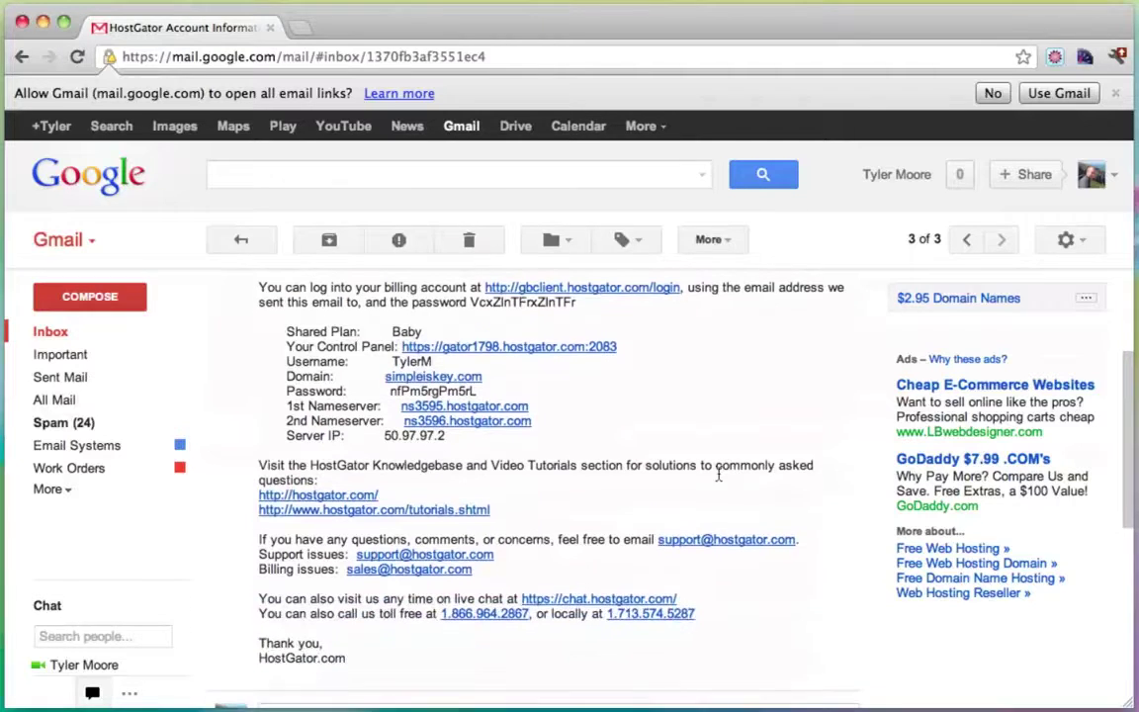
{"action": "scroll", "coordinate": [718, 475], "scroll_direction": "up", "scroll_amount": 2}
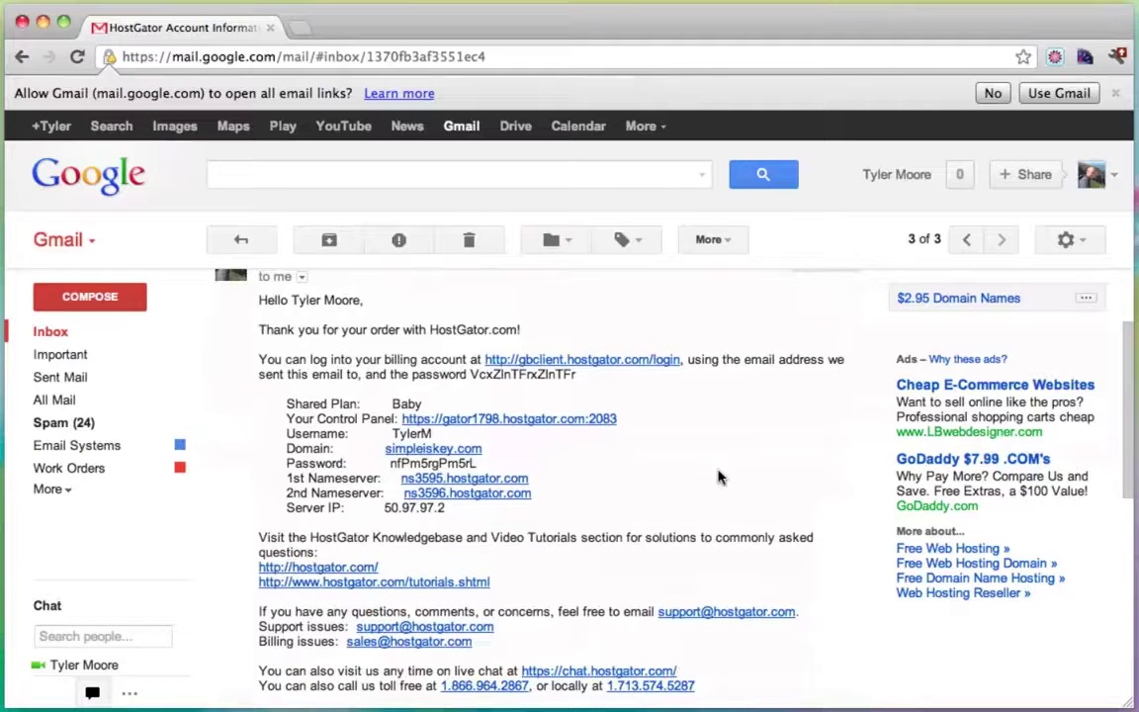
{"action": "scroll", "coordinate": [719, 475], "scroll_direction": "up", "scroll_amount": 1}
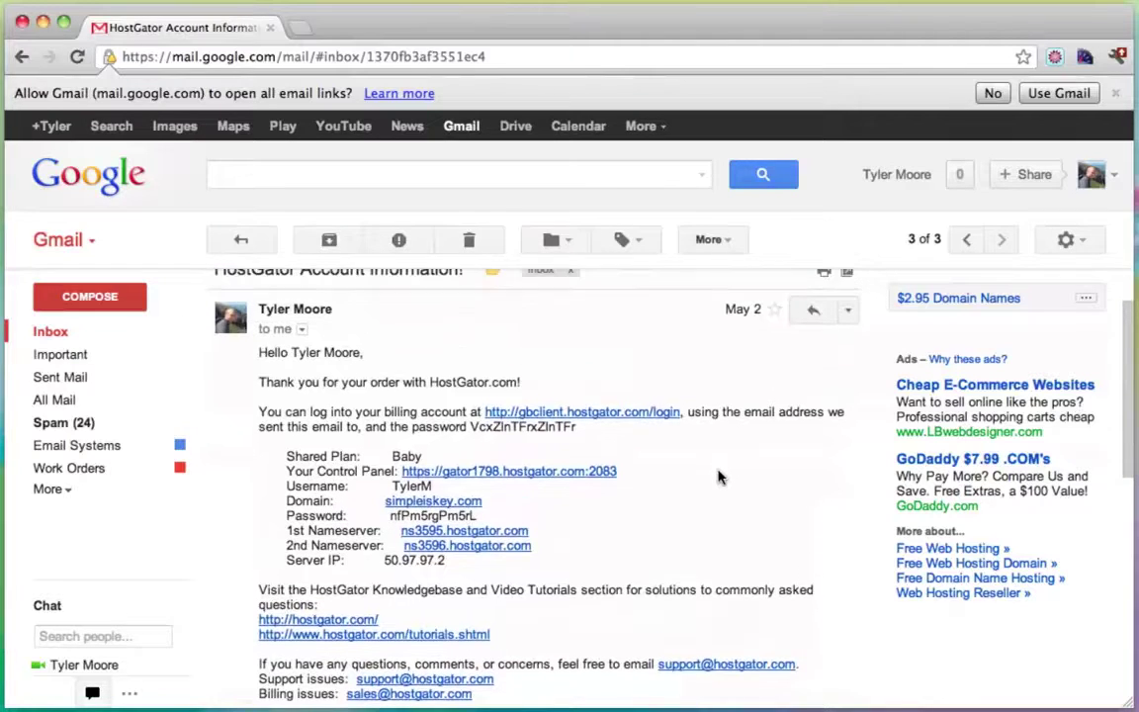
{"action": "left_click", "coordinate": [503, 478]}
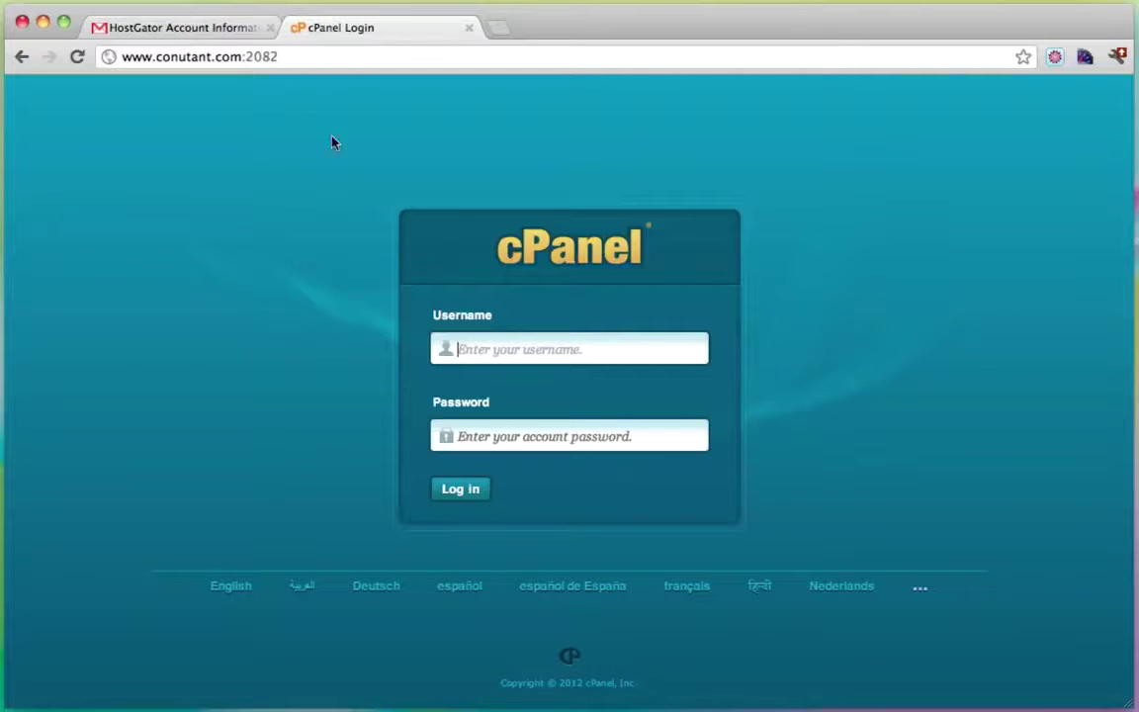
Copy the account username from the HostGator email into the cPanel login form.
{"action": "left_click", "coordinate": [206, 32]}
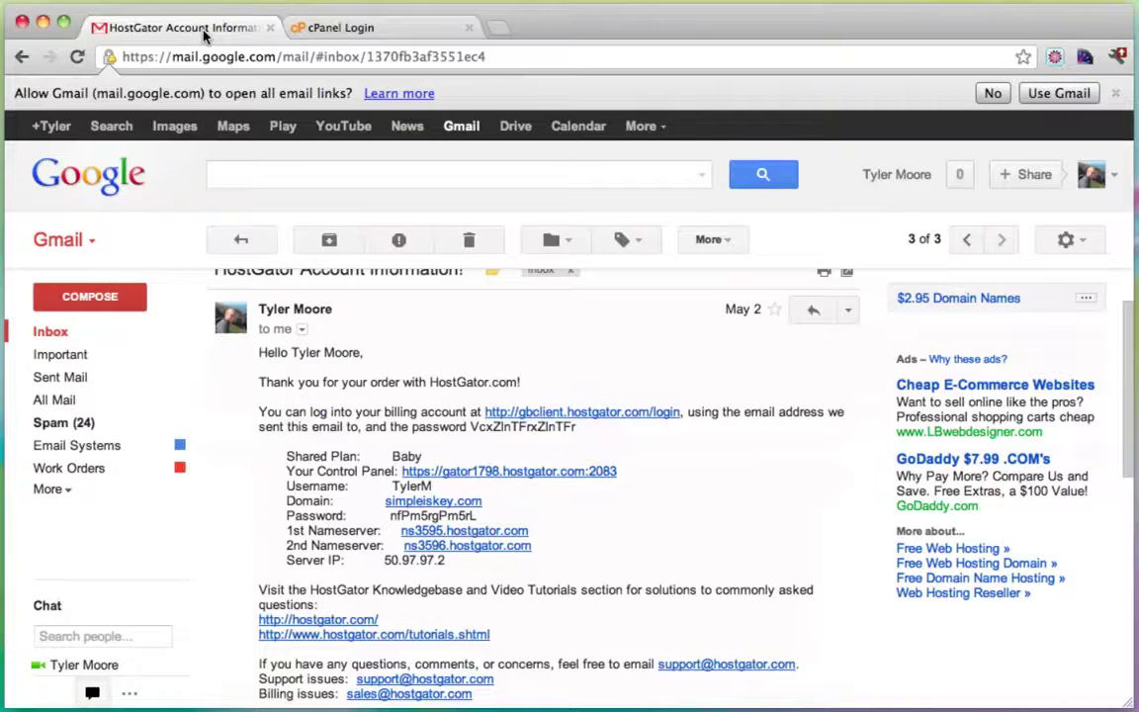
{"action": "double_click", "coordinate": [411, 485]}
{"action": "key", "text": "ctrl+c"}
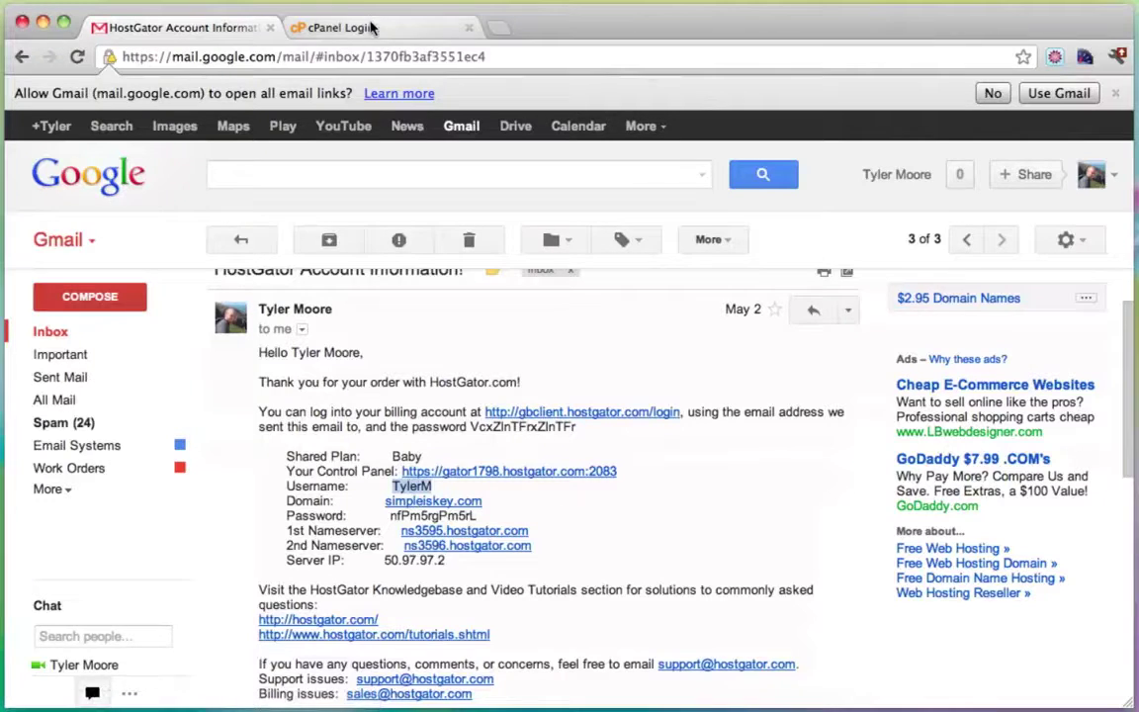
{"action": "left_click", "coordinate": [340, 27]}
{"action": "key", "text": "ctrl+v"}
Copy the account password from the email into the cPanel password field and log in.
{"action": "left_click", "coordinate": [163, 22]}
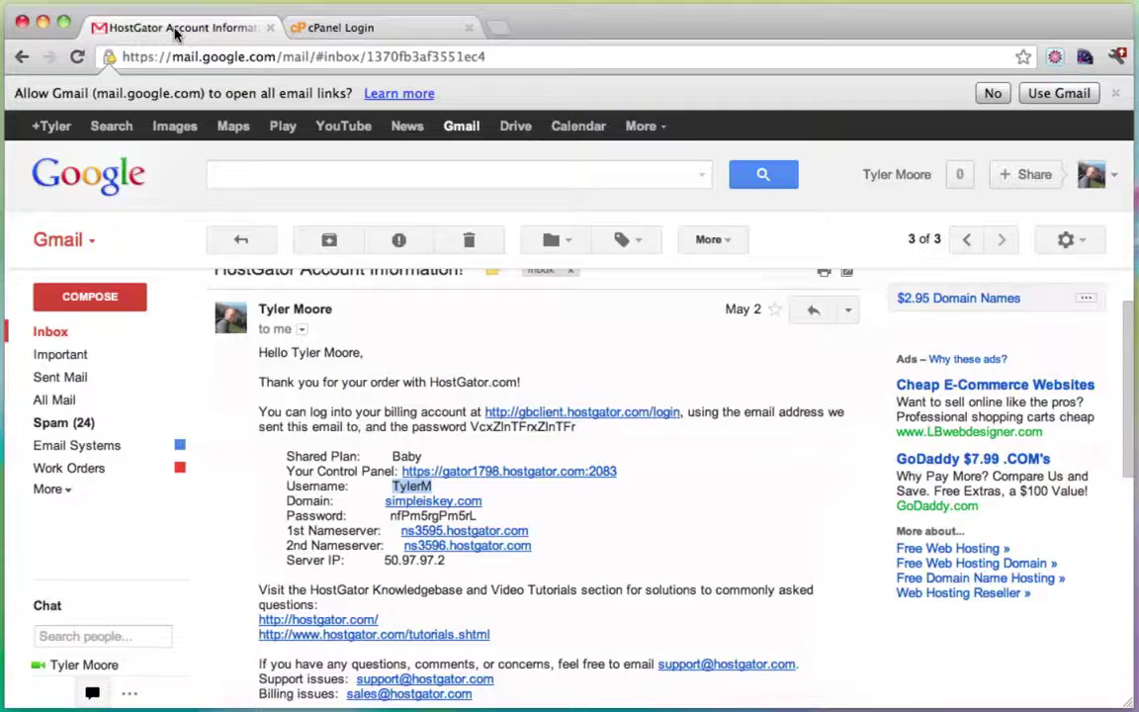
{"action": "double_click", "coordinate": [419, 515]}
{"action": "key", "text": "ctrl+c"}
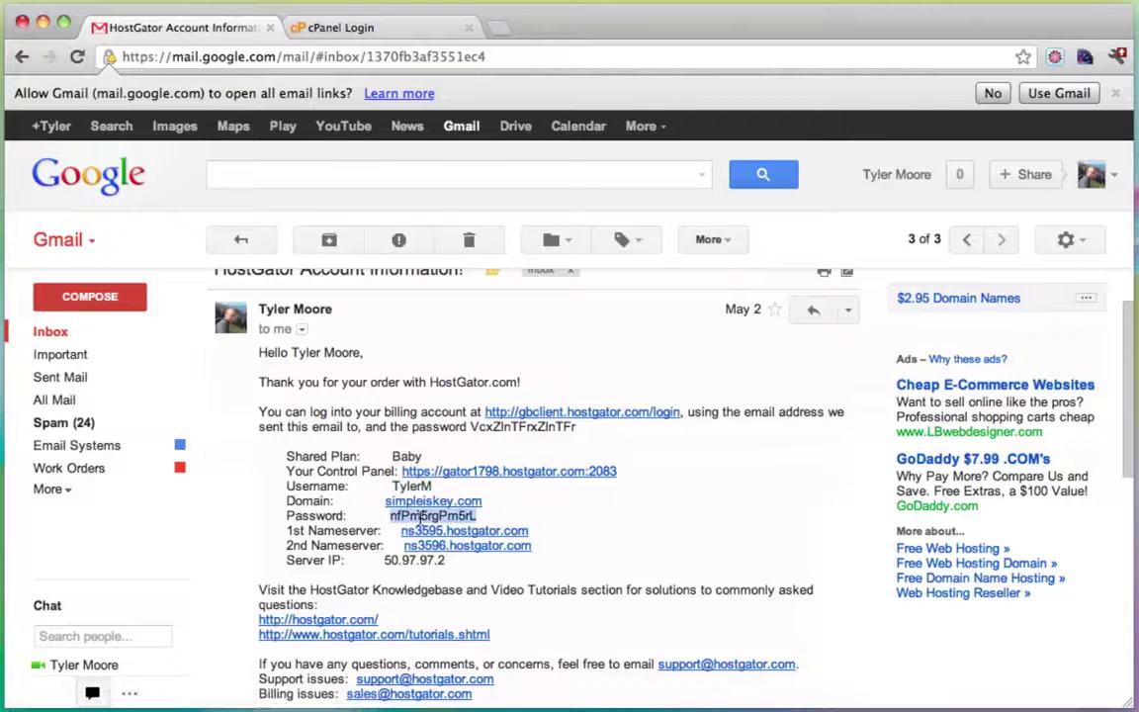
{"action": "left_click", "coordinate": [384, 26]}
{"action": "left_click", "coordinate": [516, 429]}
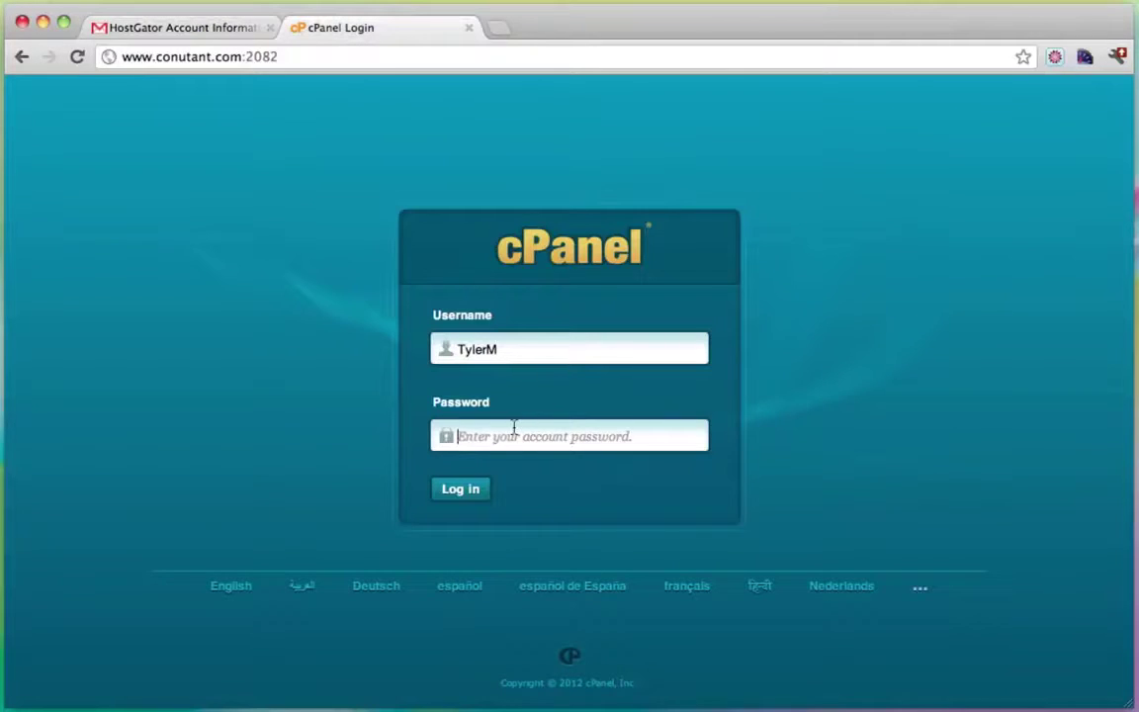
{"action": "key", "text": "ctrl+v"}
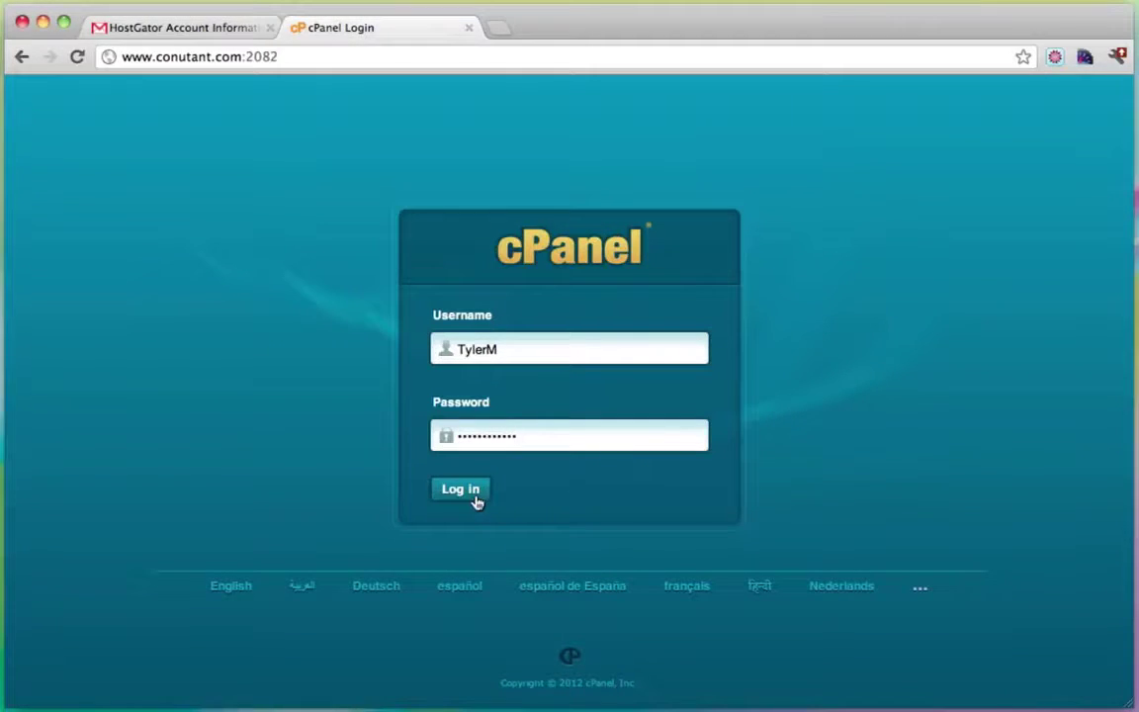
{"action": "left_click", "coordinate": [458, 492]}
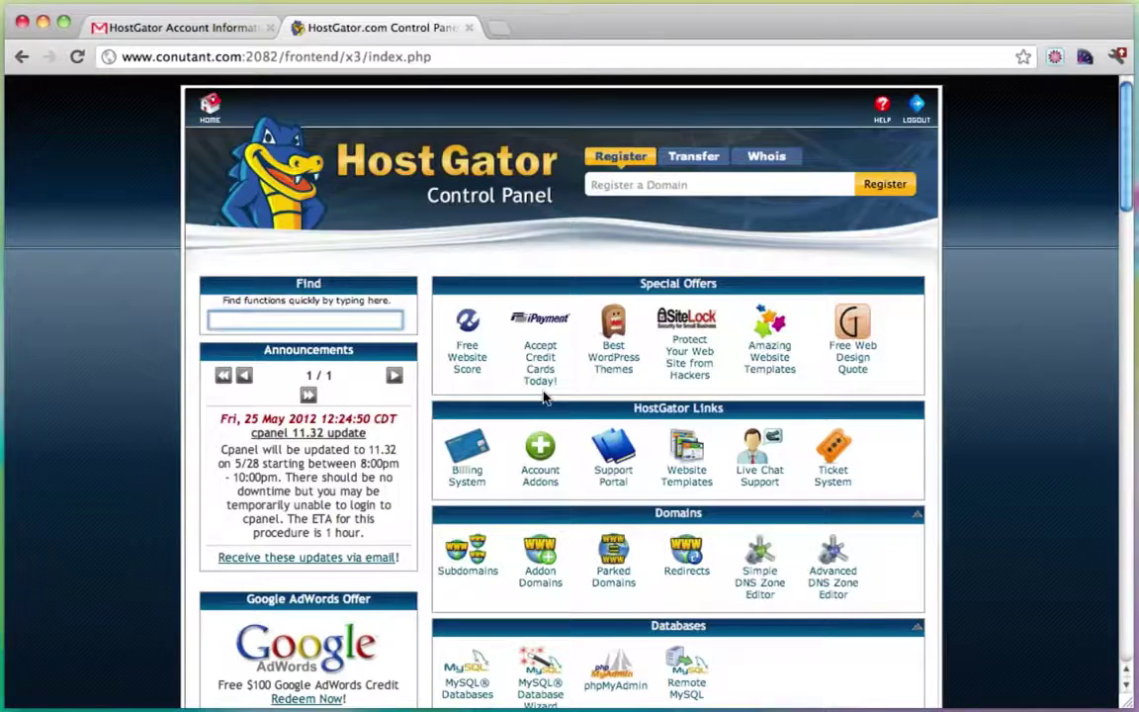
Scroll down to Software/Services and open the QuickInstall autoinstaller.
{"action": "scroll", "coordinate": [542, 395], "scroll_direction": "down", "scroll_amount": 10}
{"action": "scroll", "coordinate": [542, 394], "scroll_direction": "down", "scroll_amount": 8}
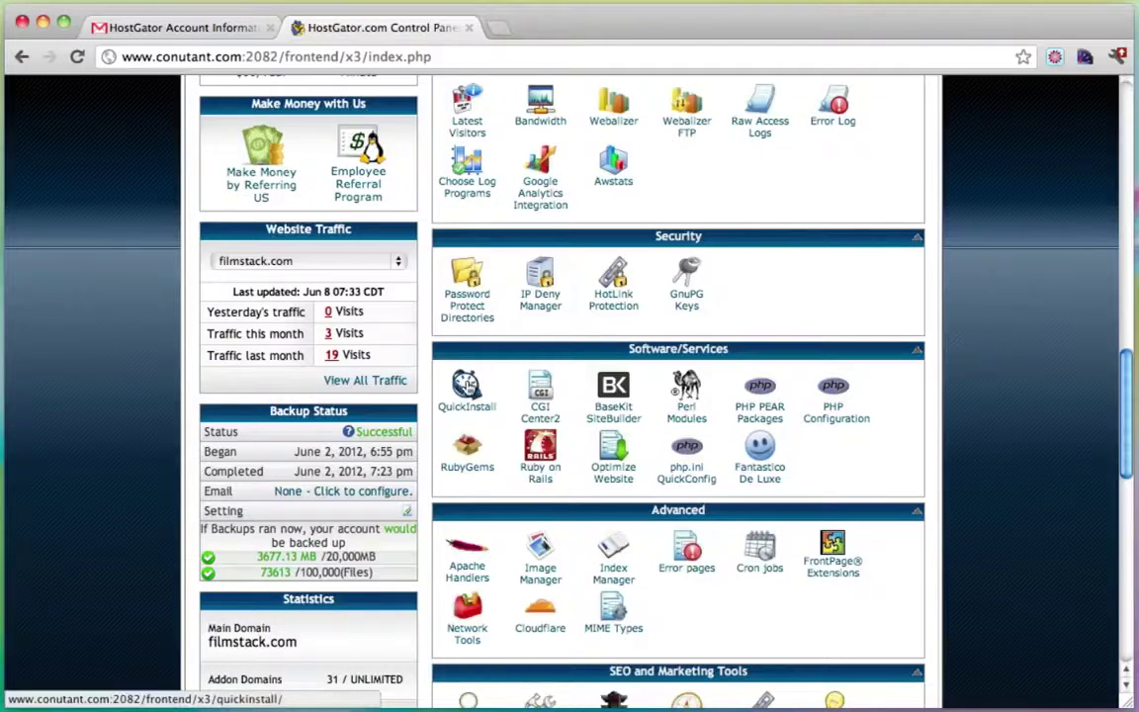
{"action": "left_click", "coordinate": [469, 389]}
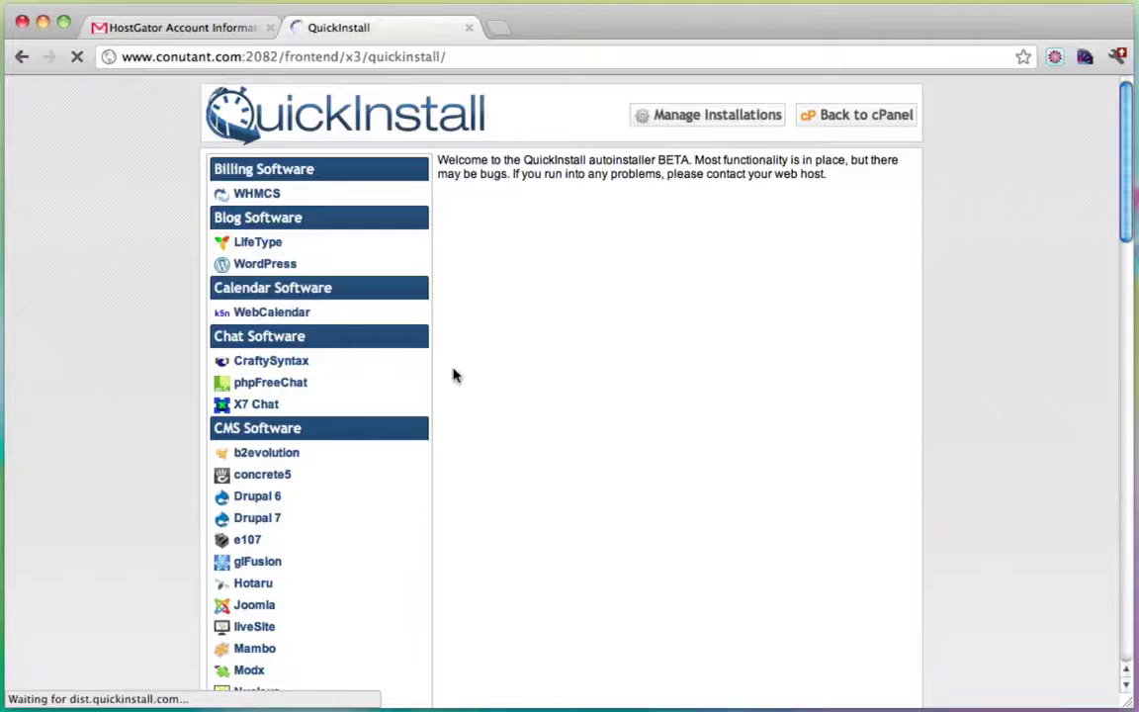
Choose WordPress in QuickInstall and set simpleiskey.com as the install domain.
{"action": "left_click", "coordinate": [275, 265]}
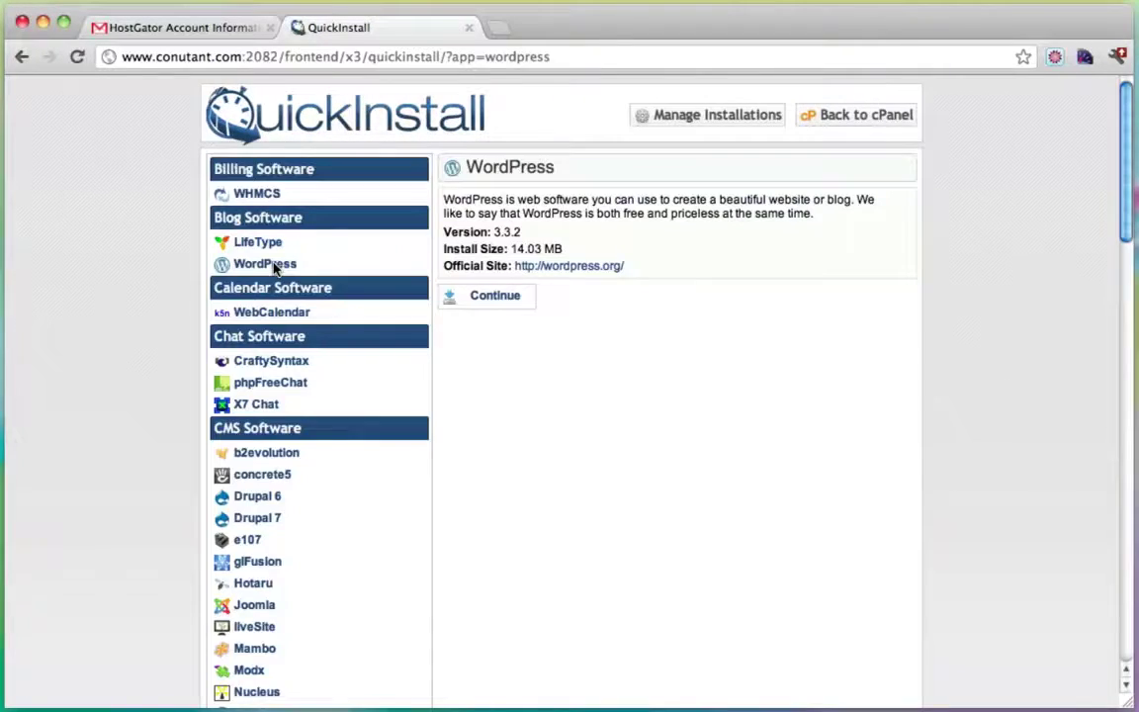
{"action": "left_click", "coordinate": [495, 296]}
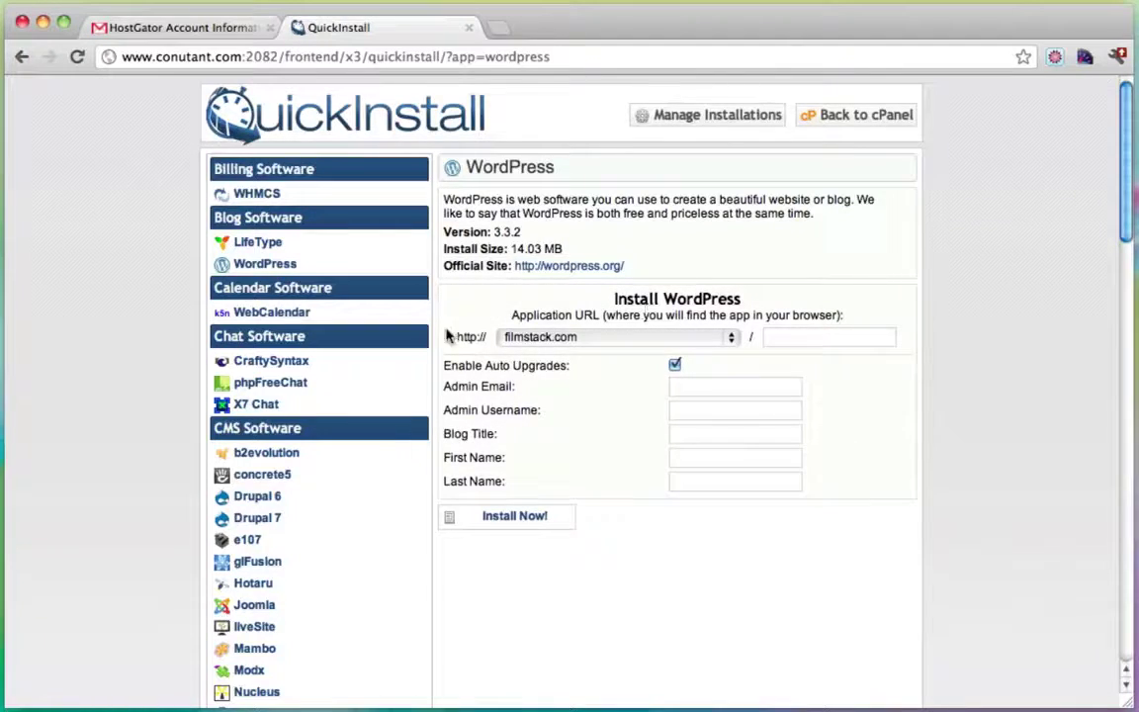
{"action": "left_click_drag", "start_coordinate": [518, 319], "coordinate": [640, 317]}
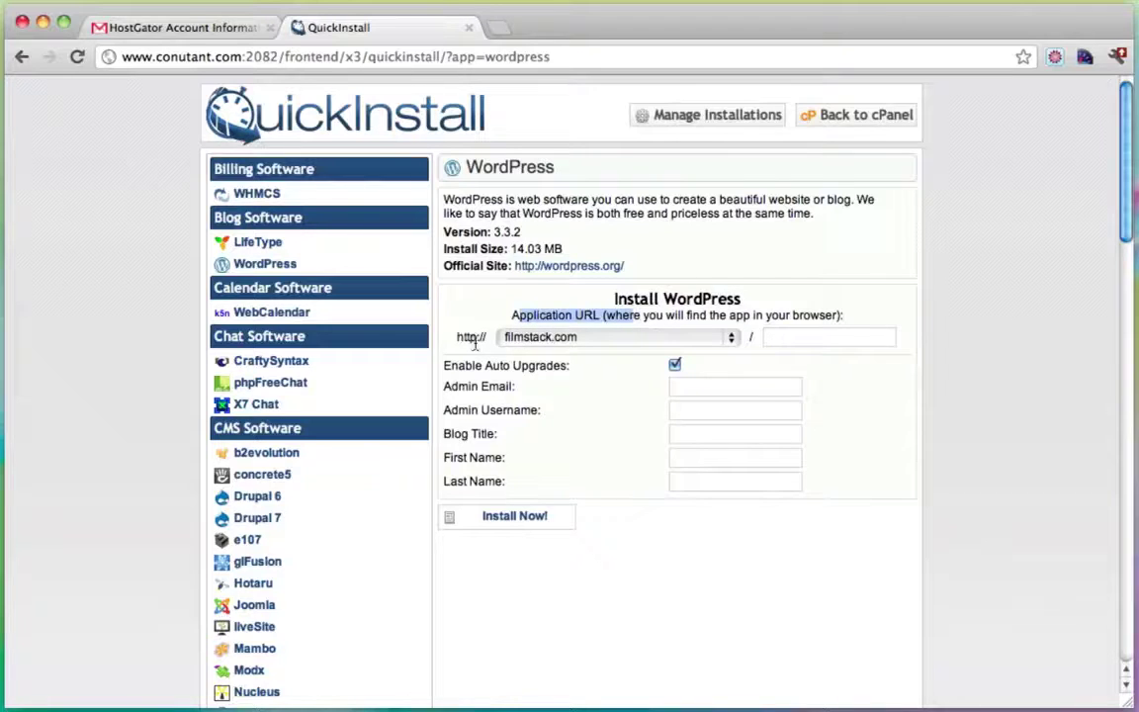
{"action": "left_click", "coordinate": [652, 337]}
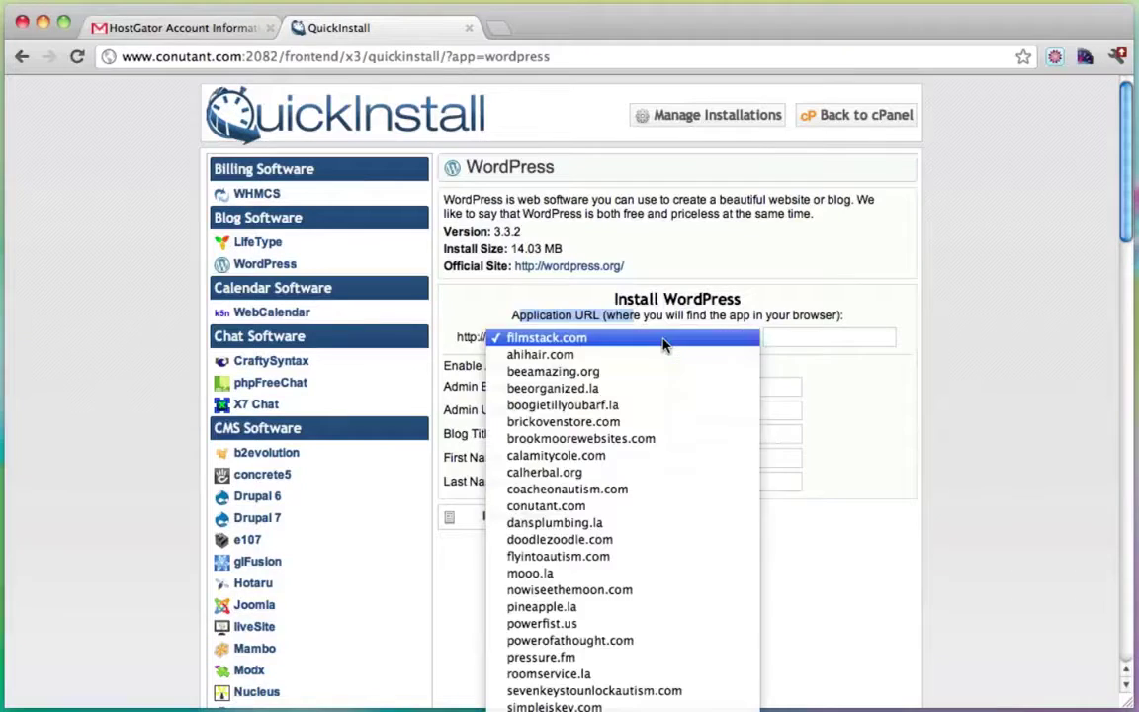
{"action": "scroll", "coordinate": [646, 550], "scroll_direction": "down", "scroll_amount": 5}
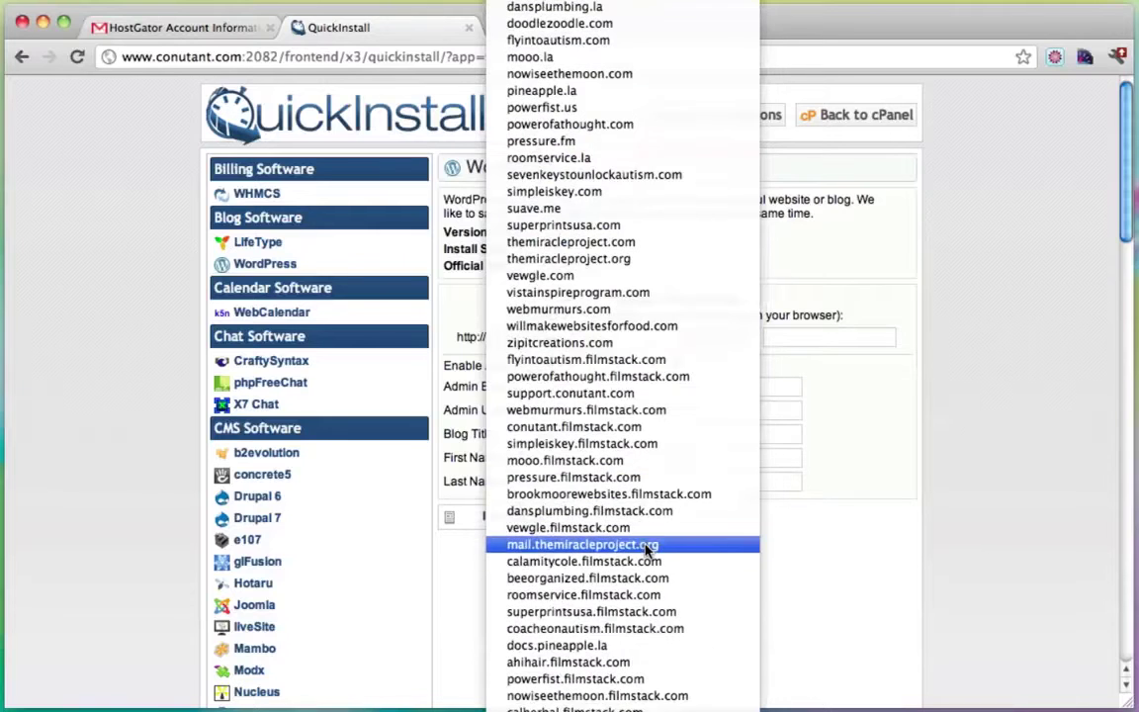
{"action": "left_click", "coordinate": [583, 192]}
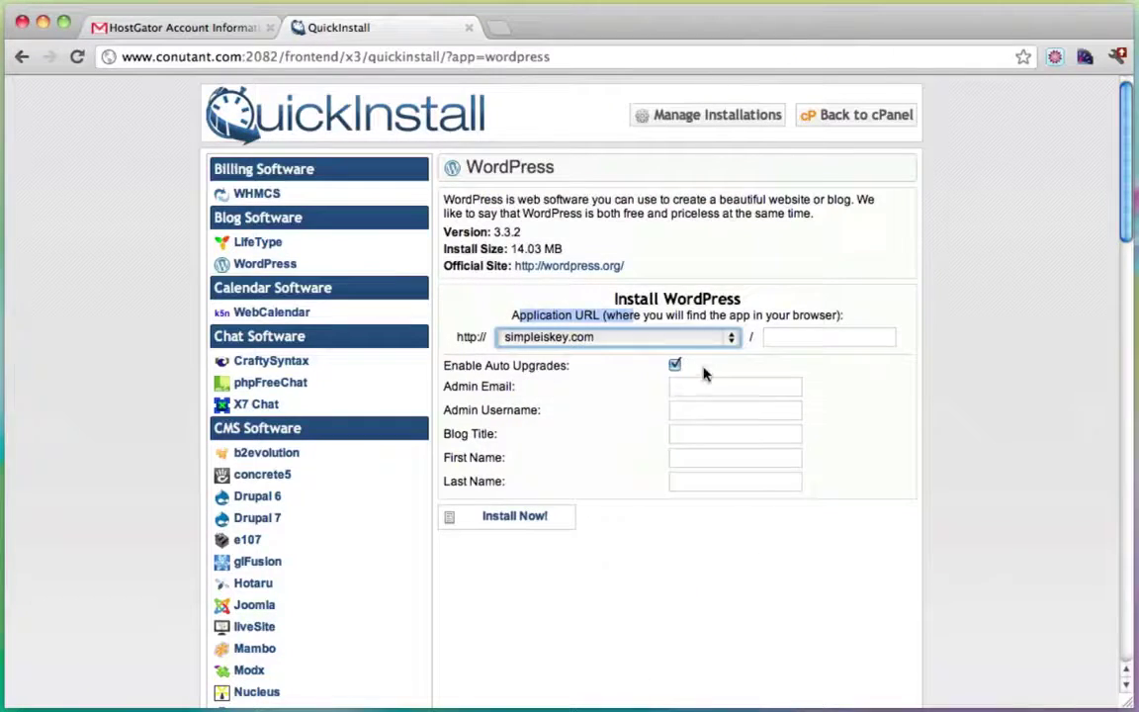
Fill in the admin e-mail, username admin and blog title 'Create a Blog', then install.
{"action": "left_click", "coordinate": [695, 390]}
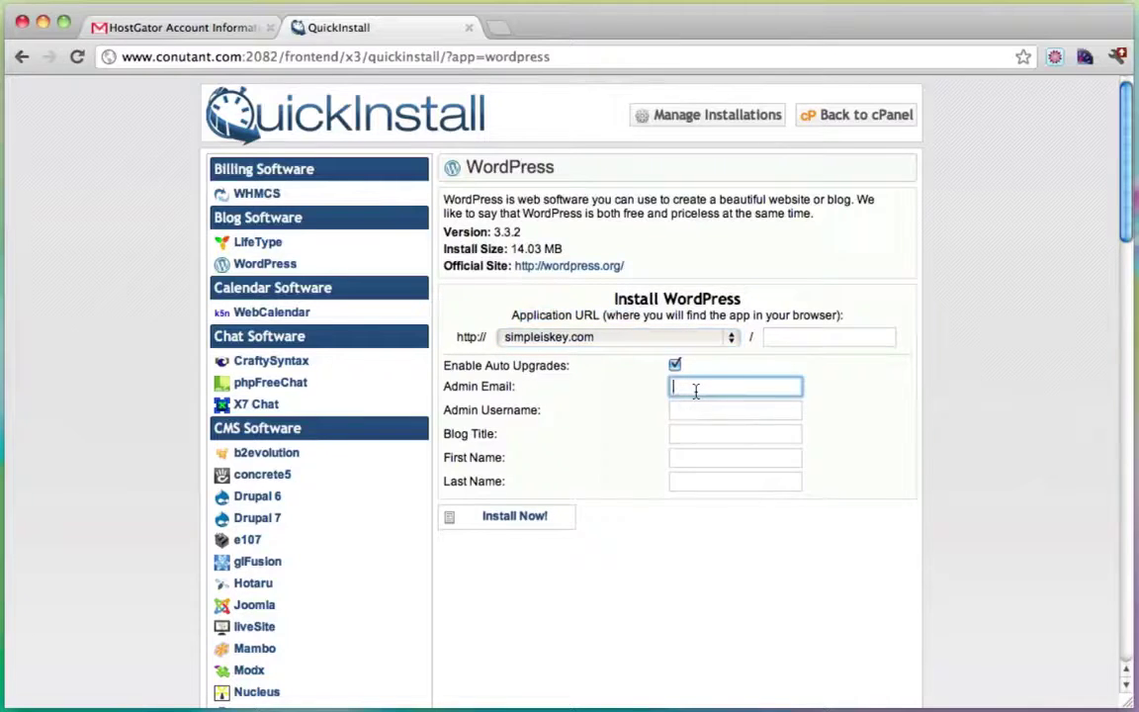
{"action": "type", "text": "ty"}
{"action": "key", "text": "Down"}
{"action": "key", "text": "Return"}
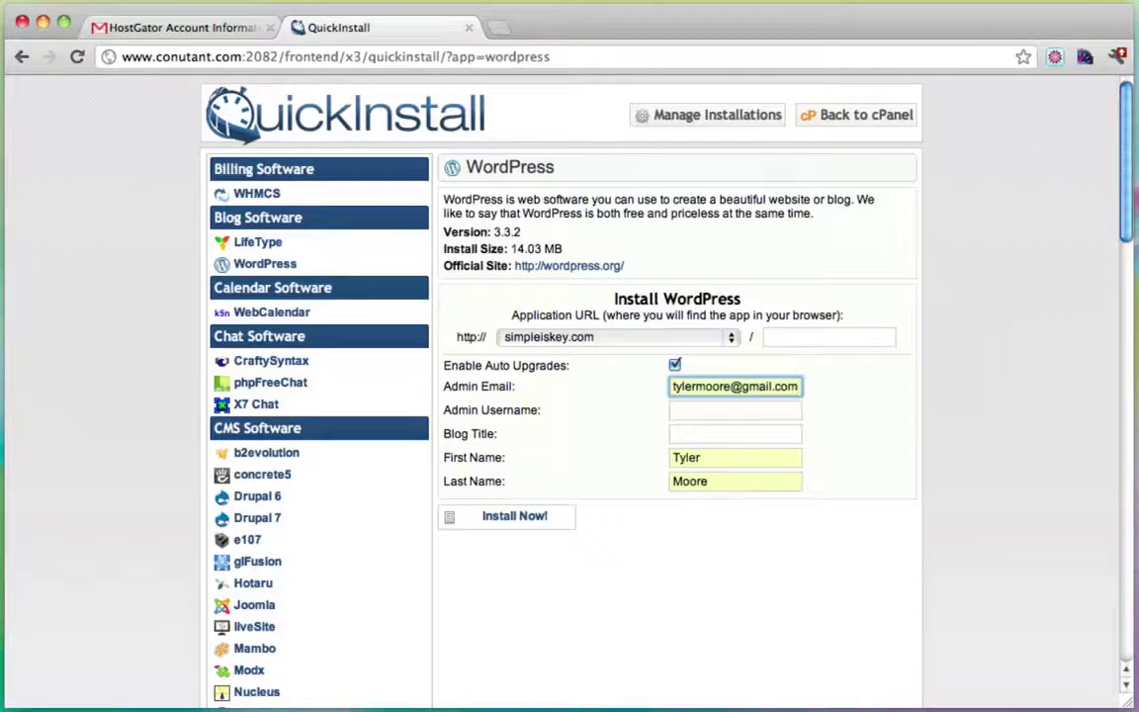
{"action": "left_click", "coordinate": [701, 412]}
{"action": "type", "text": "admin"}
{"action": "key", "text": "Tab"}
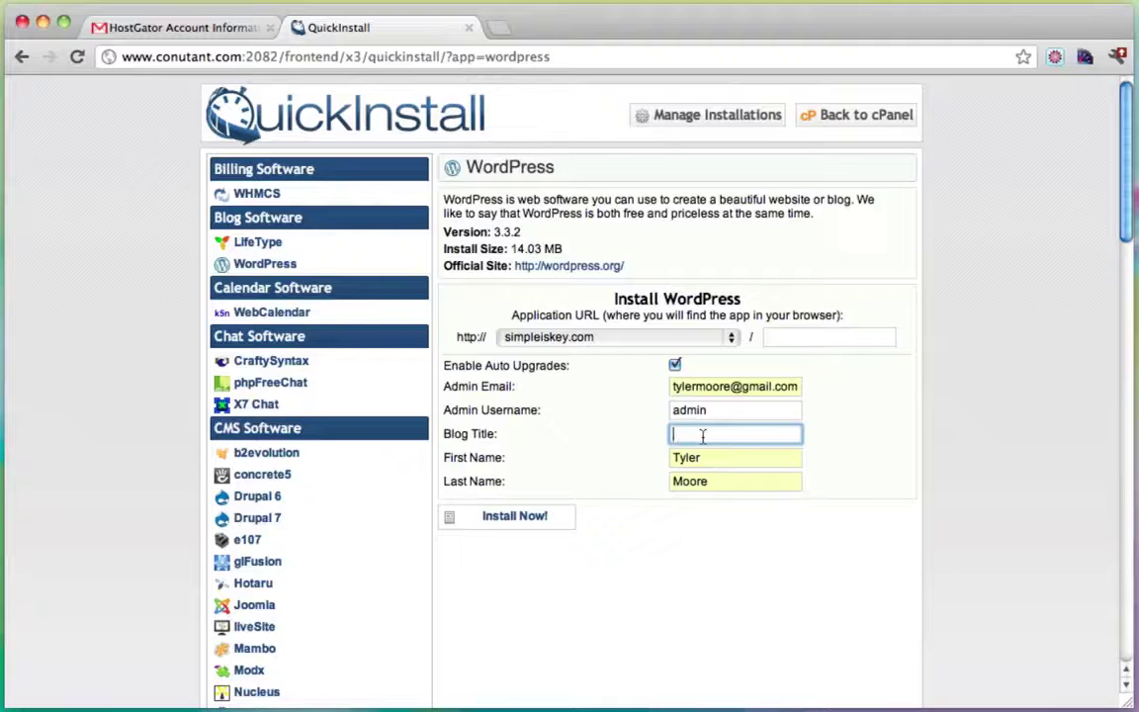
{"action": "type", "text": "Create a Blog"}
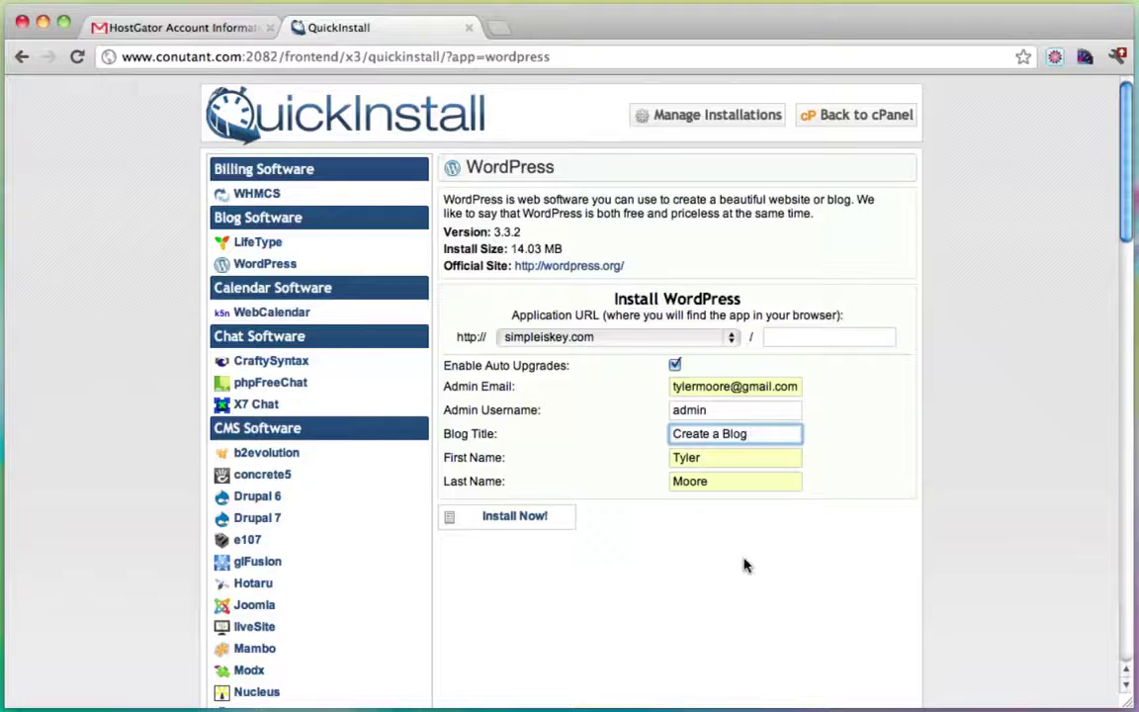
{"action": "left_click", "coordinate": [504, 517]}
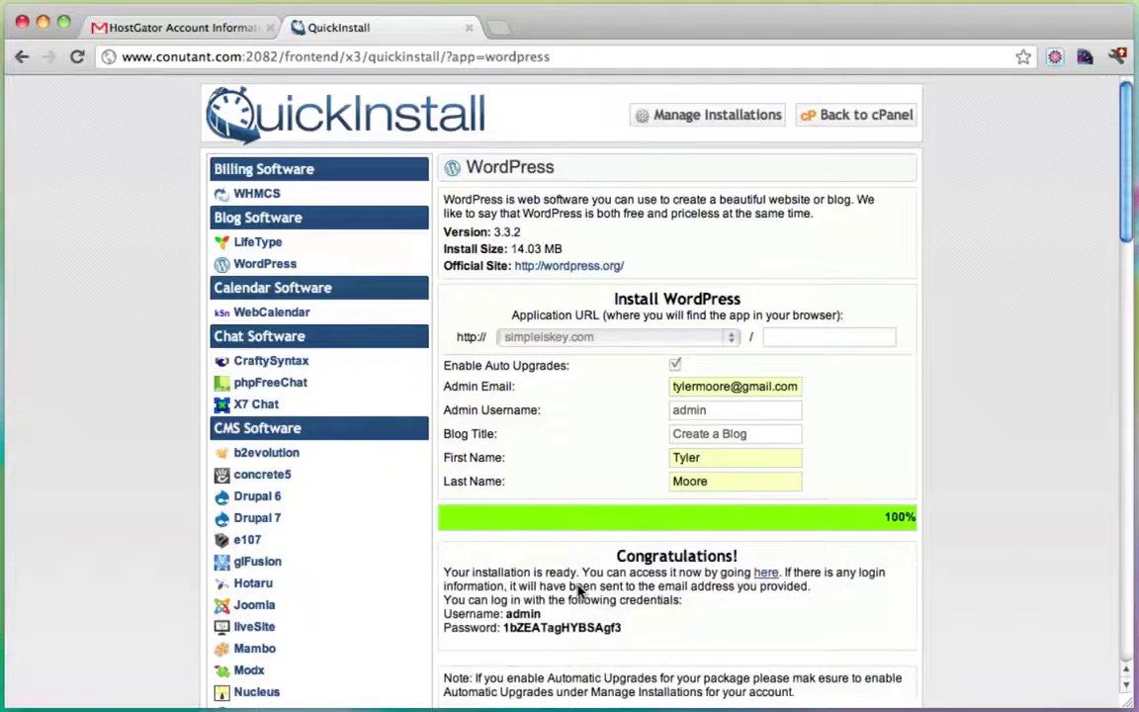
Review the generated admin credentials, then open the new simpleiskey.com blog in a new tab.
{"action": "scroll", "coordinate": [946, 425], "scroll_direction": "down", "scroll_amount": 3}
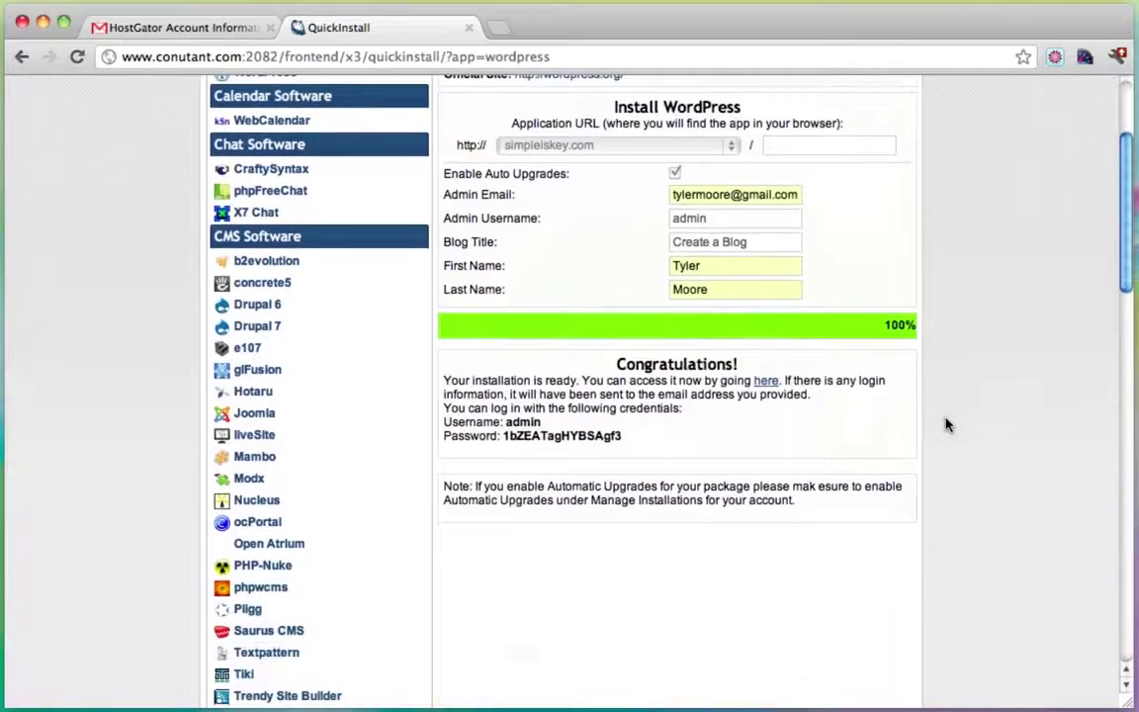
{"action": "scroll", "coordinate": [947, 425], "scroll_direction": "up", "scroll_amount": 1}
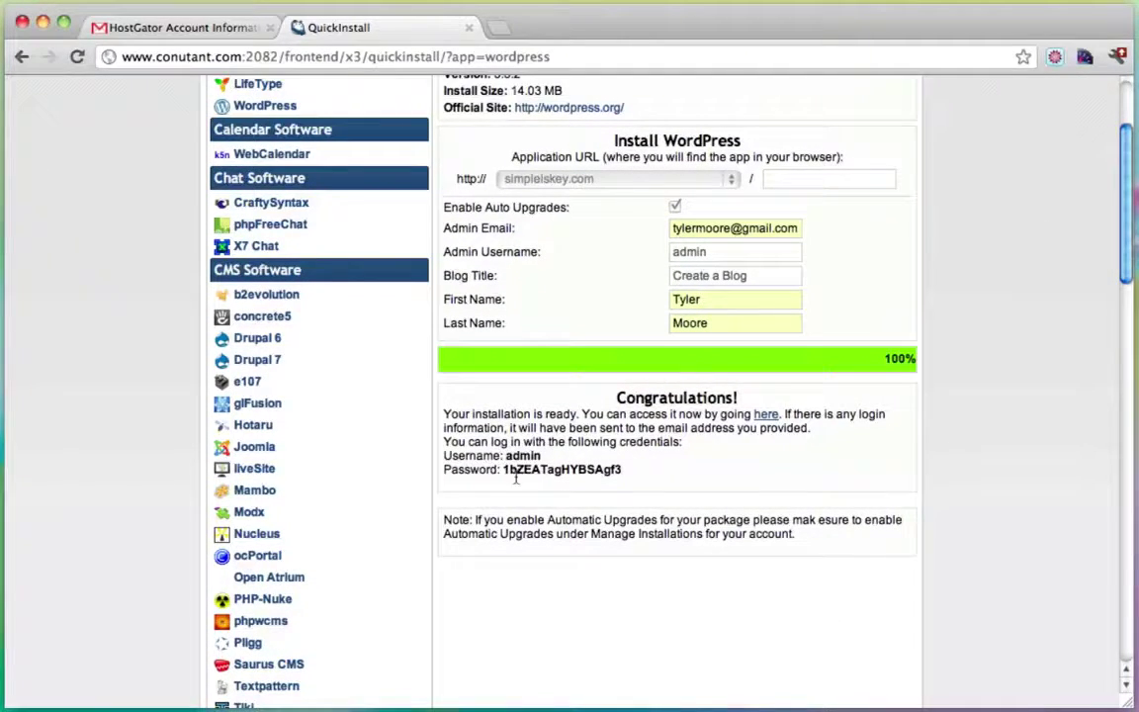
{"action": "left_click_drag", "start_coordinate": [508, 474], "coordinate": [610, 473]}
{"action": "left_click", "coordinate": [614, 473]}
{"action": "scroll", "coordinate": [669, 536], "scroll_direction": "up", "scroll_amount": 2}
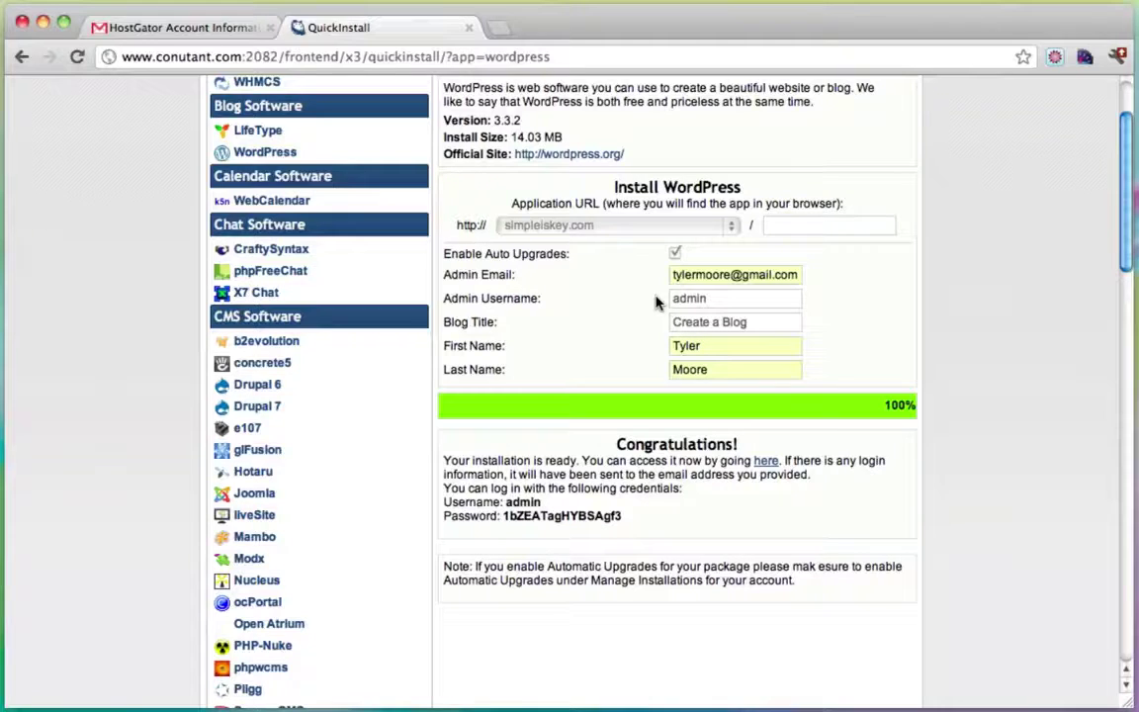
{"action": "left_click", "coordinate": [766, 461]}
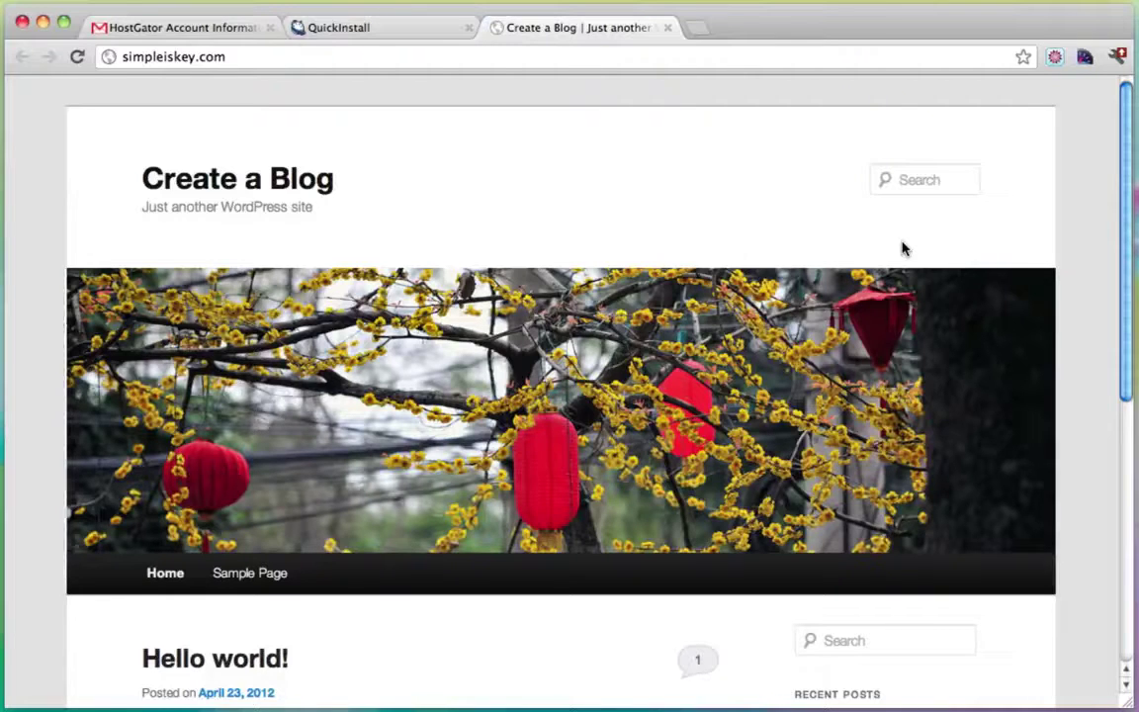
Scroll through the new Create a Blog front page to check it.
{"action": "scroll", "coordinate": [902, 248], "scroll_direction": "down", "scroll_amount": 5}
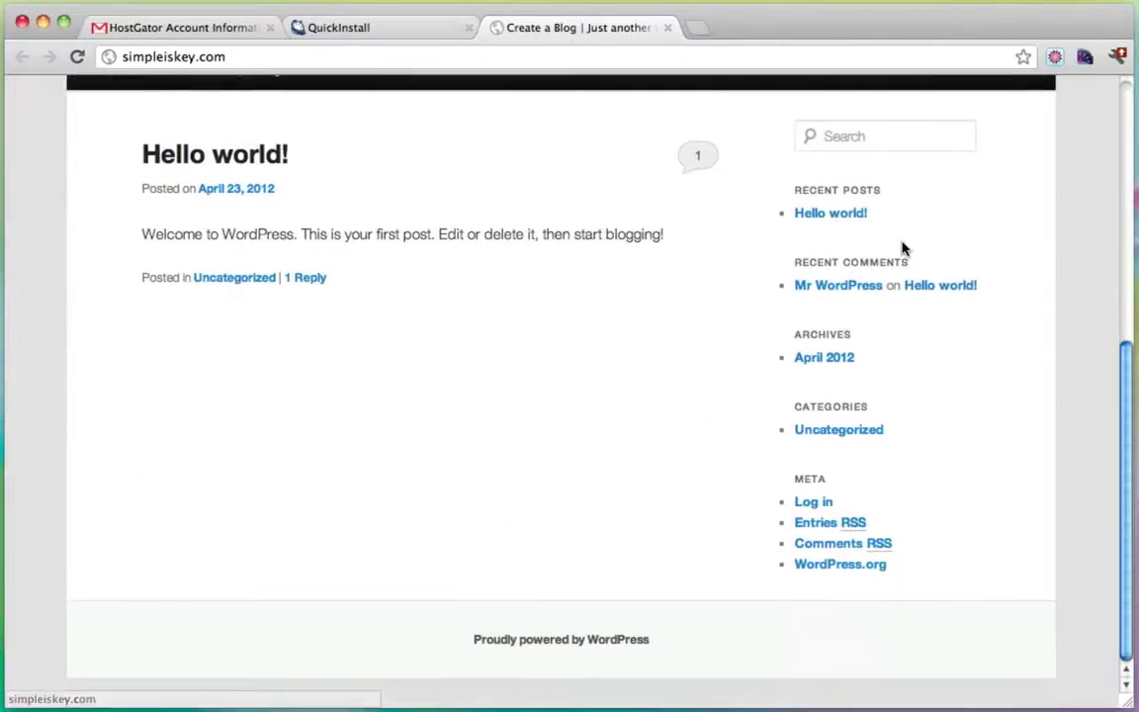
{"action": "scroll", "coordinate": [902, 247], "scroll_direction": "up", "scroll_amount": 5}
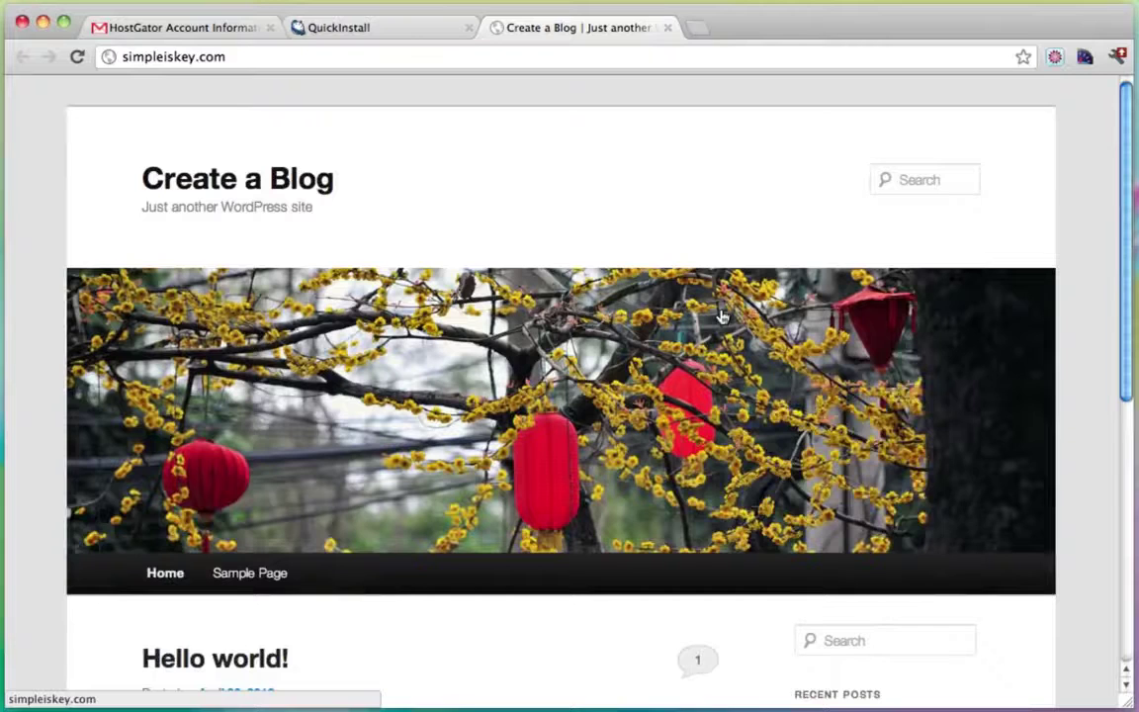
{"action": "left_click", "coordinate": [249, 59]}
{"action": "left_click", "coordinate": [249, 59]}
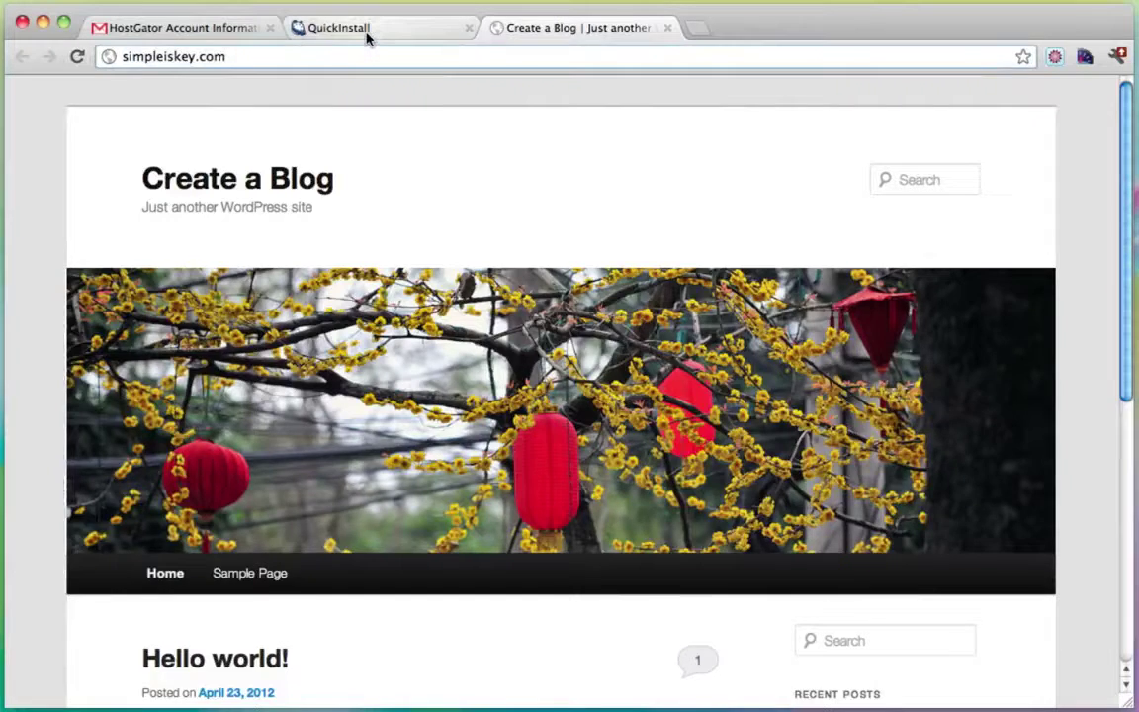
Copy the generated admin password from the QuickInstall results page.
{"action": "left_click", "coordinate": [368, 33]}
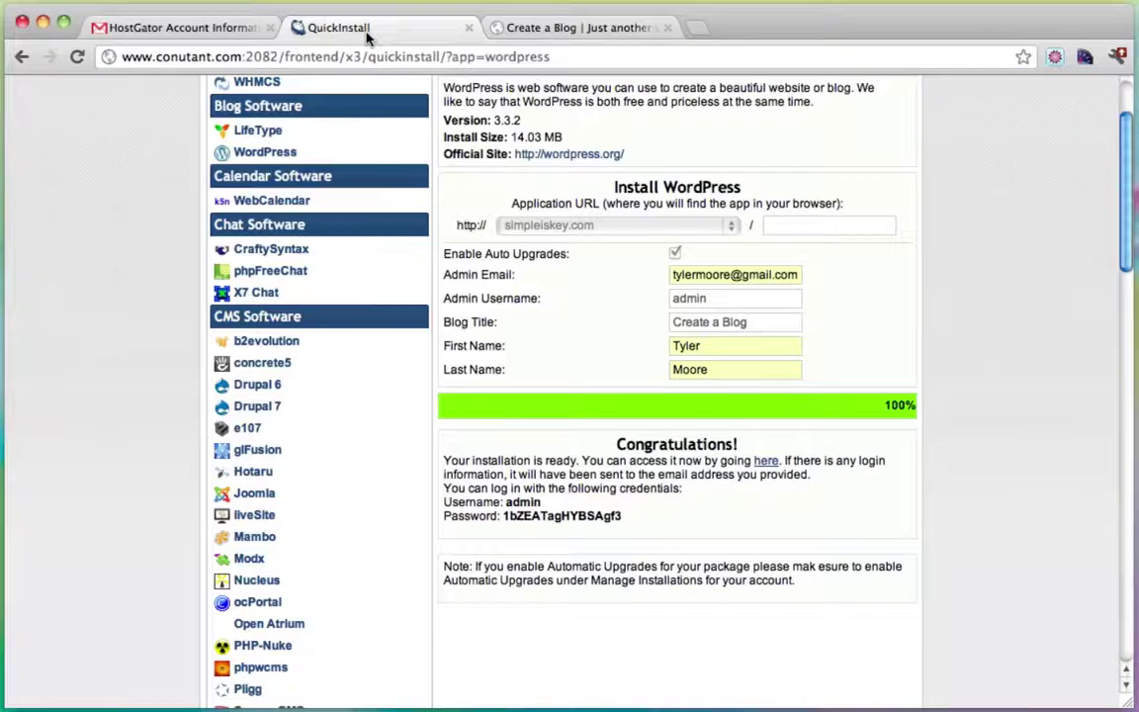
{"action": "double_click", "coordinate": [532, 515]}
{"action": "right_click", "coordinate": [548, 519]}
{"action": "left_click", "coordinate": [553, 528]}
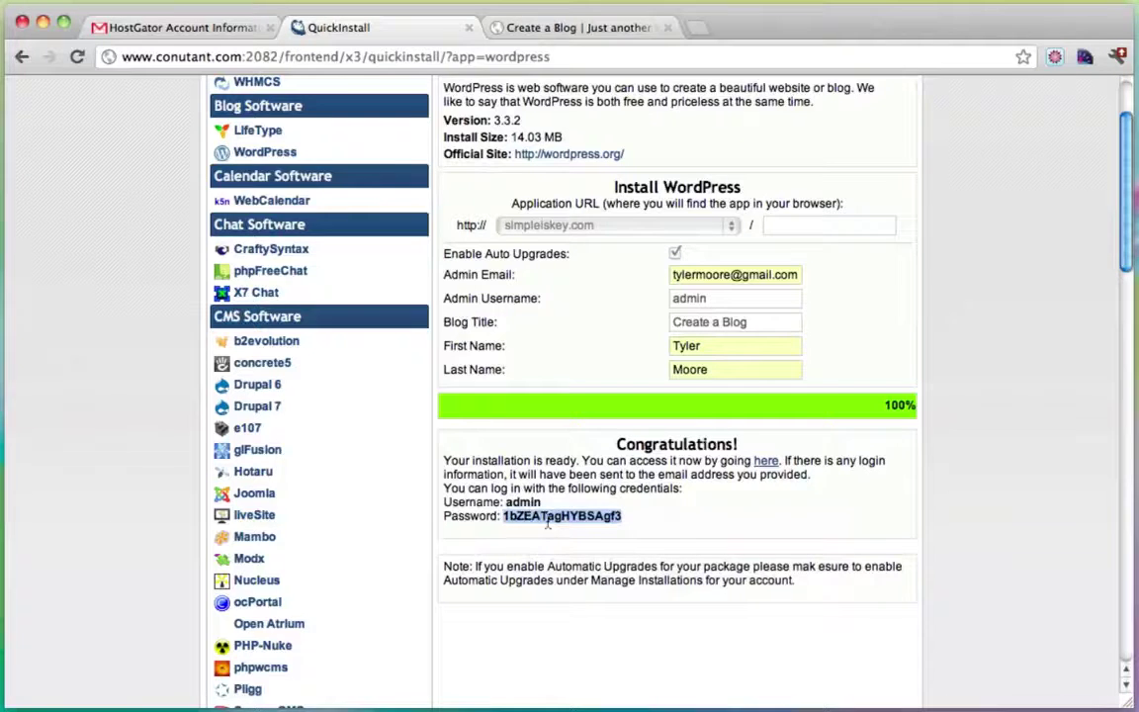
{"action": "left_click", "coordinate": [551, 27]}
{"action": "left_click", "coordinate": [280, 56]}
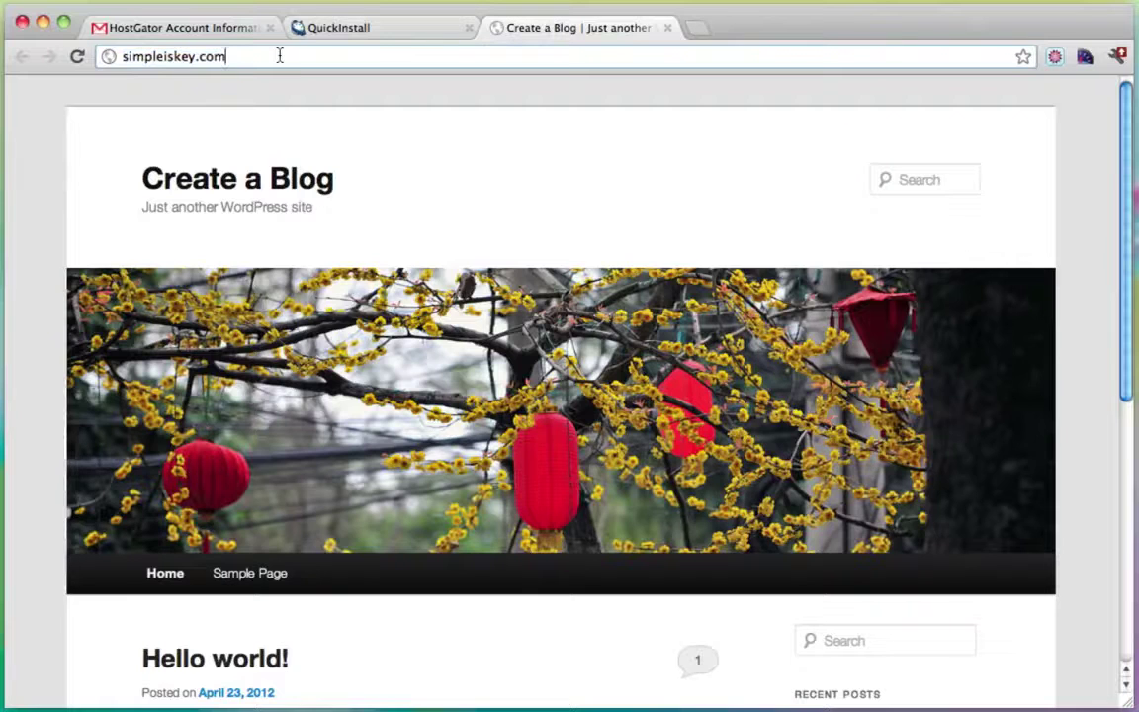
Load the site's /wp-admin login page.
{"action": "type", "text": "/"}
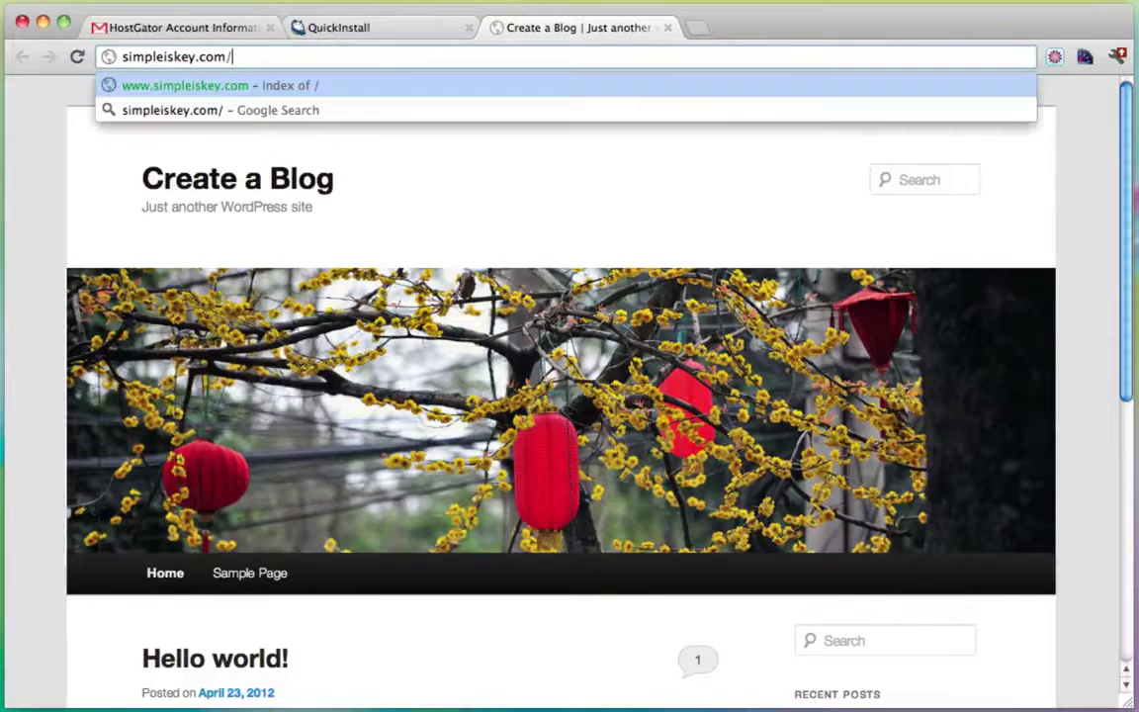
{"action": "type", "text": "wp-admin"}
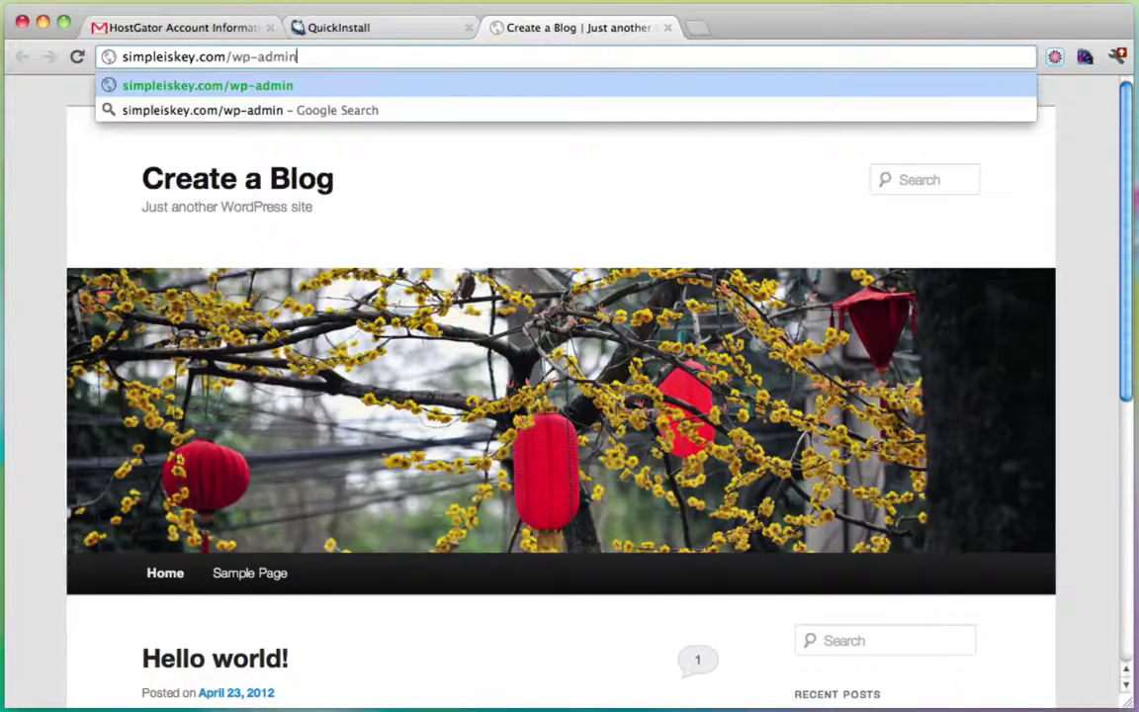
{"action": "key", "text": "Return"}
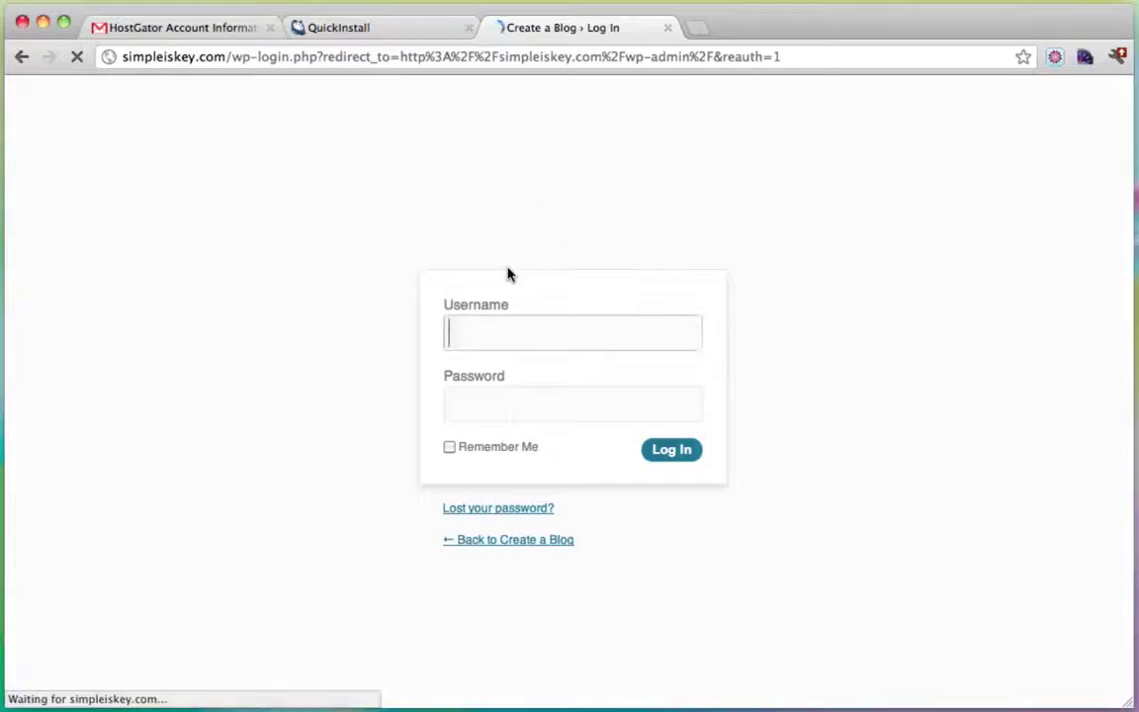
{"action": "left_click", "coordinate": [391, 30]}
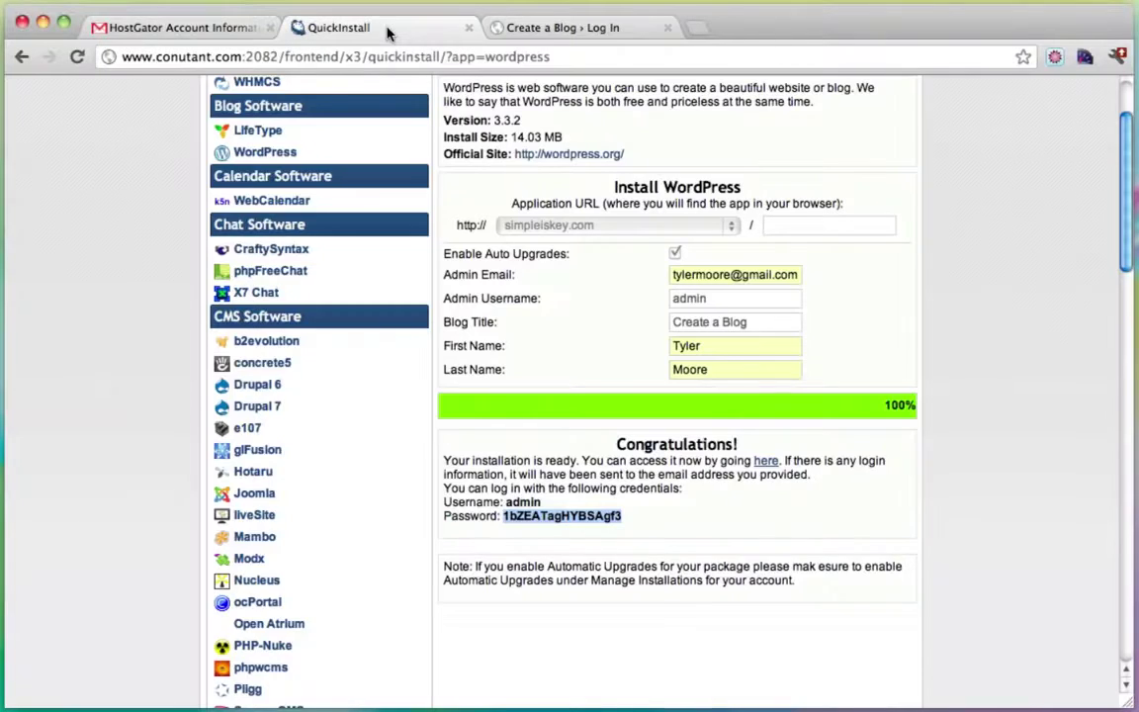
{"action": "left_click", "coordinate": [607, 32]}
Log in as admin using the pasted generated password.
{"action": "left_click", "coordinate": [521, 330]}
{"action": "type", "text": "admin"}
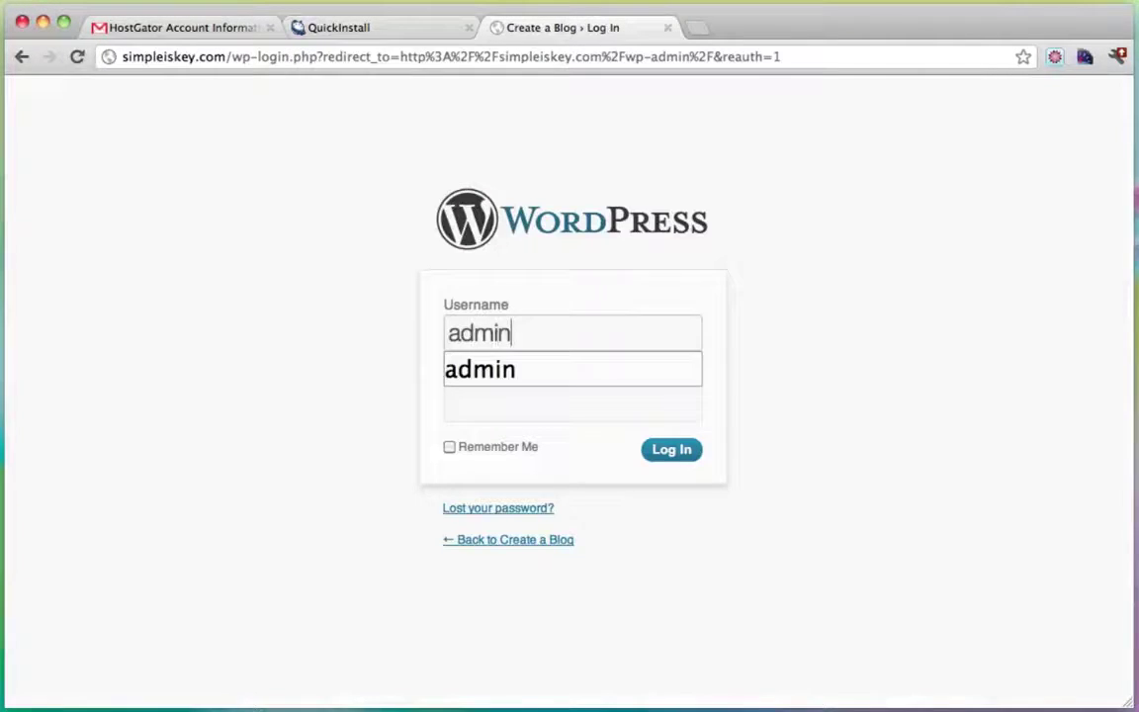
{"action": "left_click", "coordinate": [407, 35]}
{"action": "left_click", "coordinate": [583, 30]}
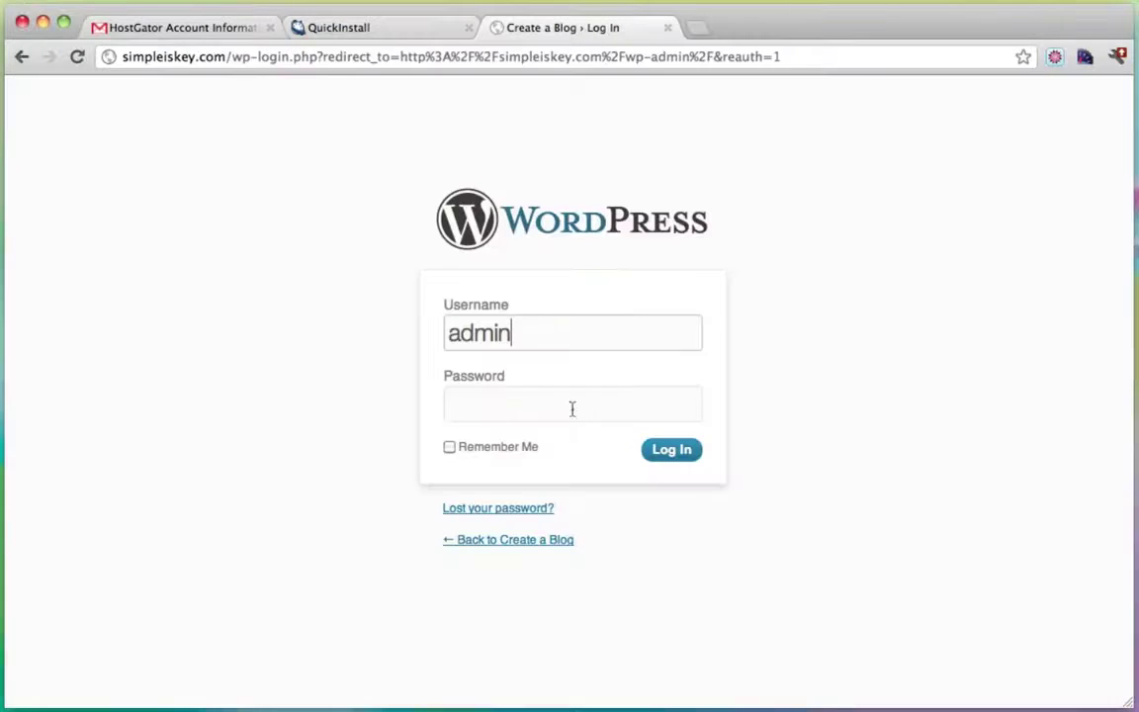
{"action": "left_click", "coordinate": [517, 412]}
{"action": "right_click", "coordinate": [517, 412]}
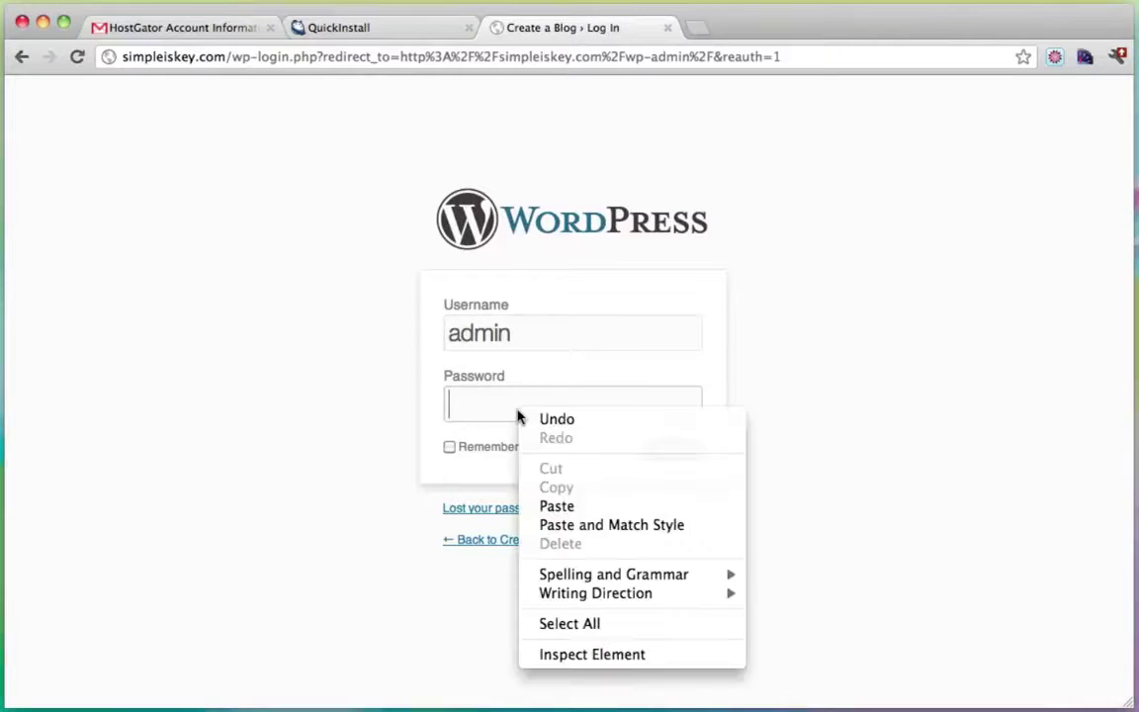
{"action": "left_click", "coordinate": [579, 506]}
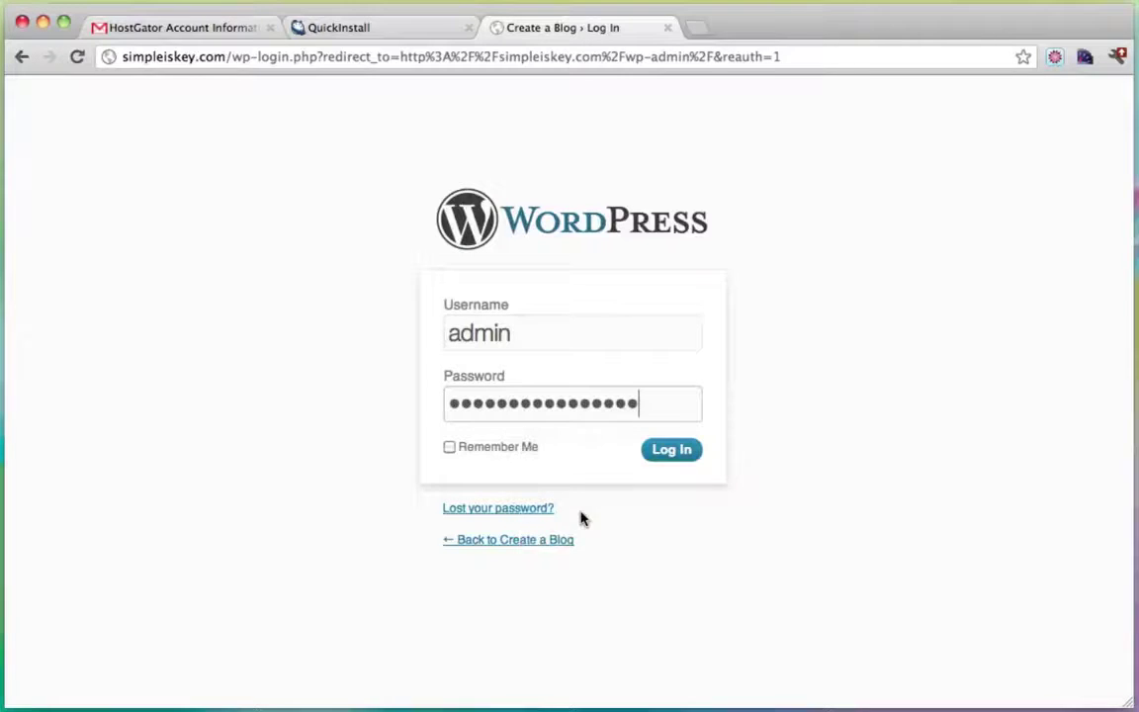
{"action": "left_click", "coordinate": [668, 458]}
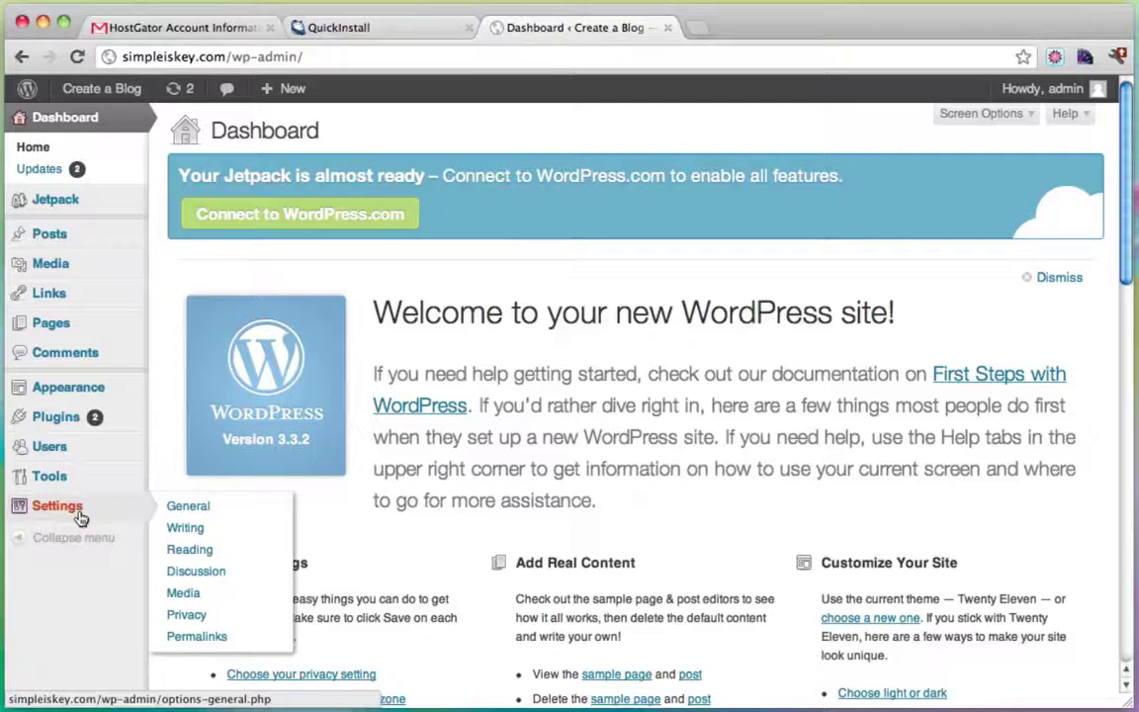
Open the admin user's profile from the Users list.
{"action": "left_click", "coordinate": [361, 27]}
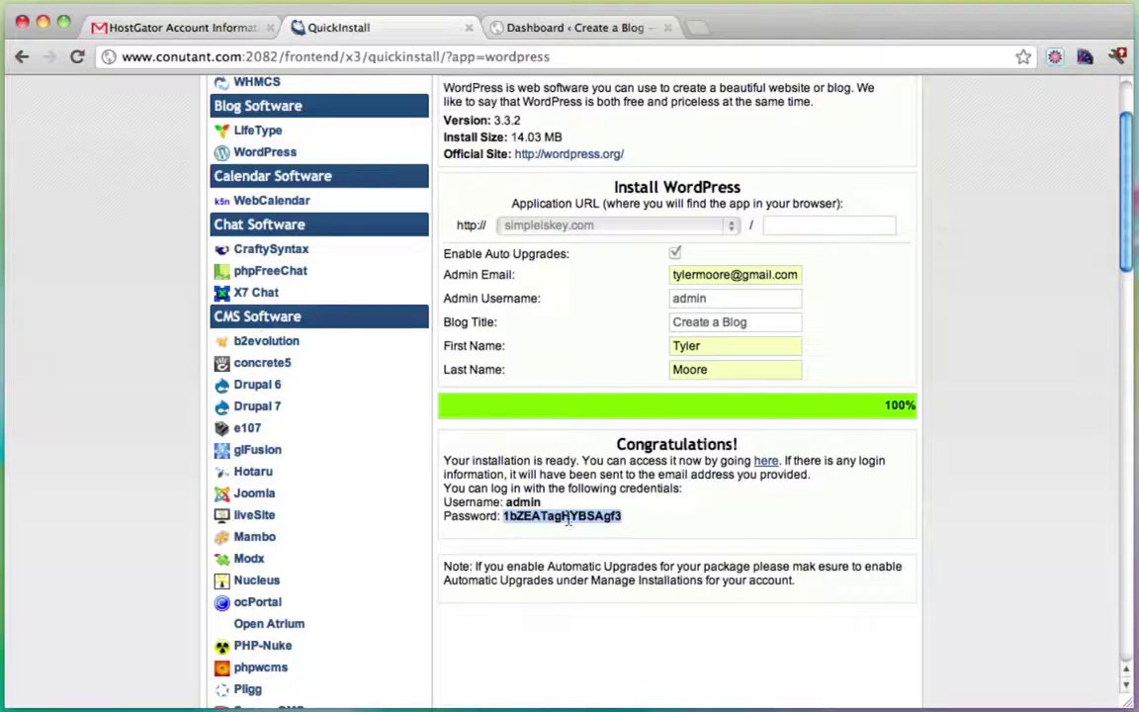
{"action": "left_click", "coordinate": [613, 30]}
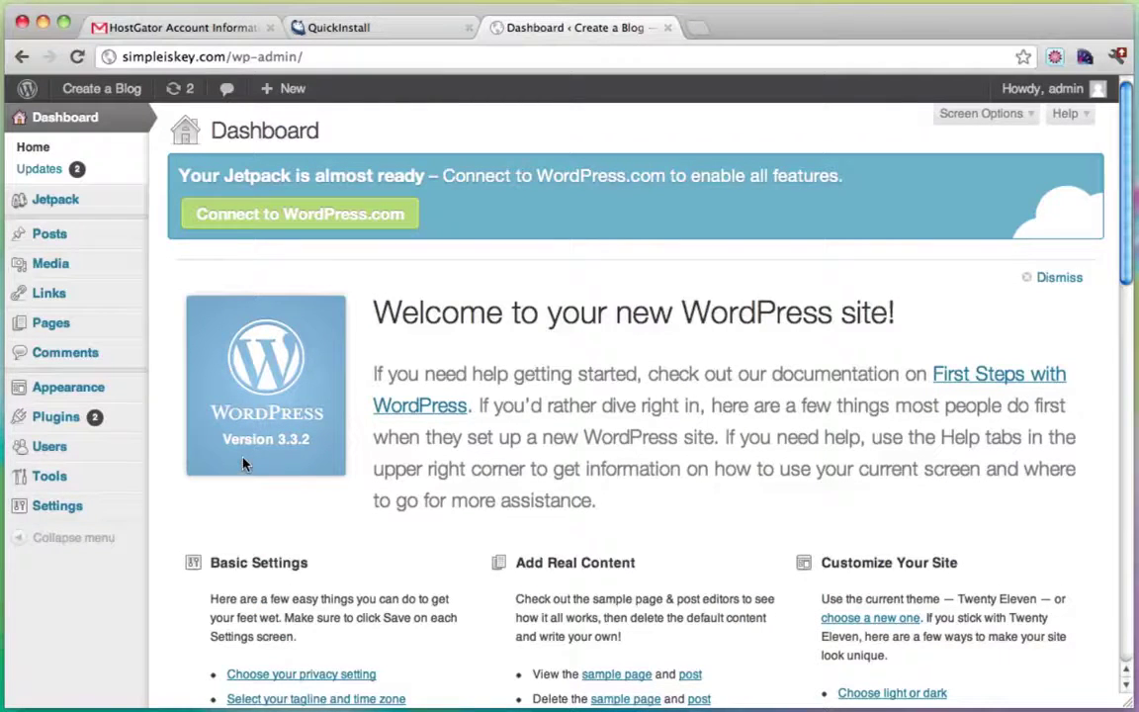
{"action": "mouse_move", "coordinate": [99, 392]}
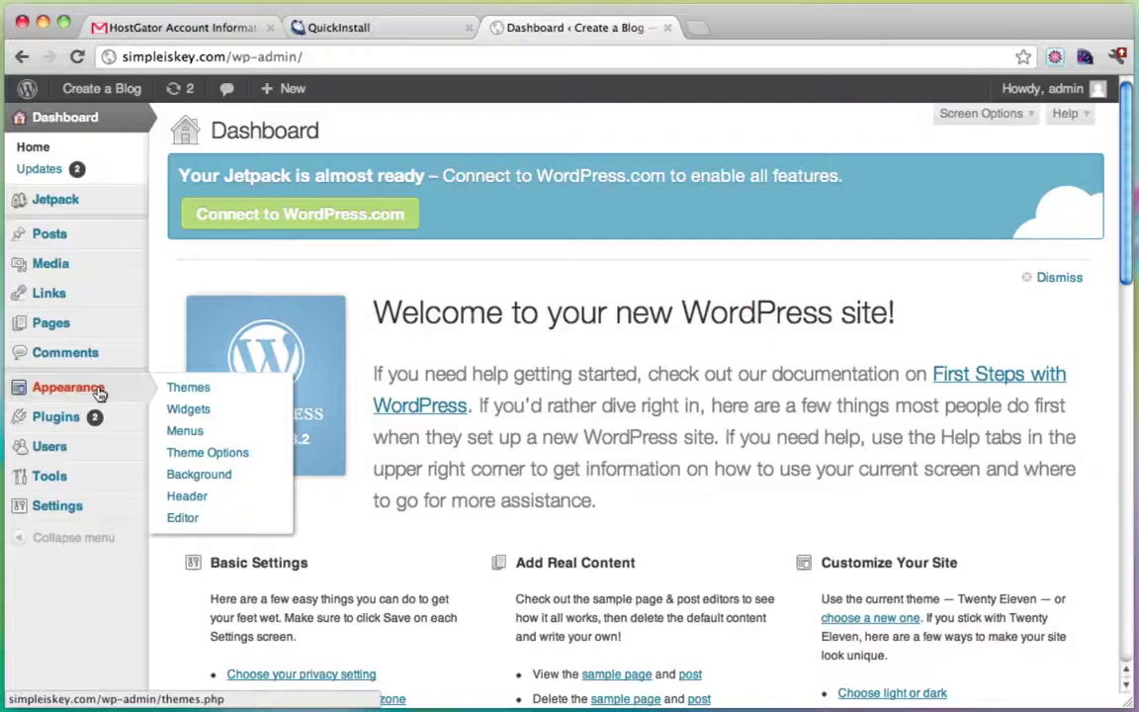
{"action": "left_click", "coordinate": [62, 454]}
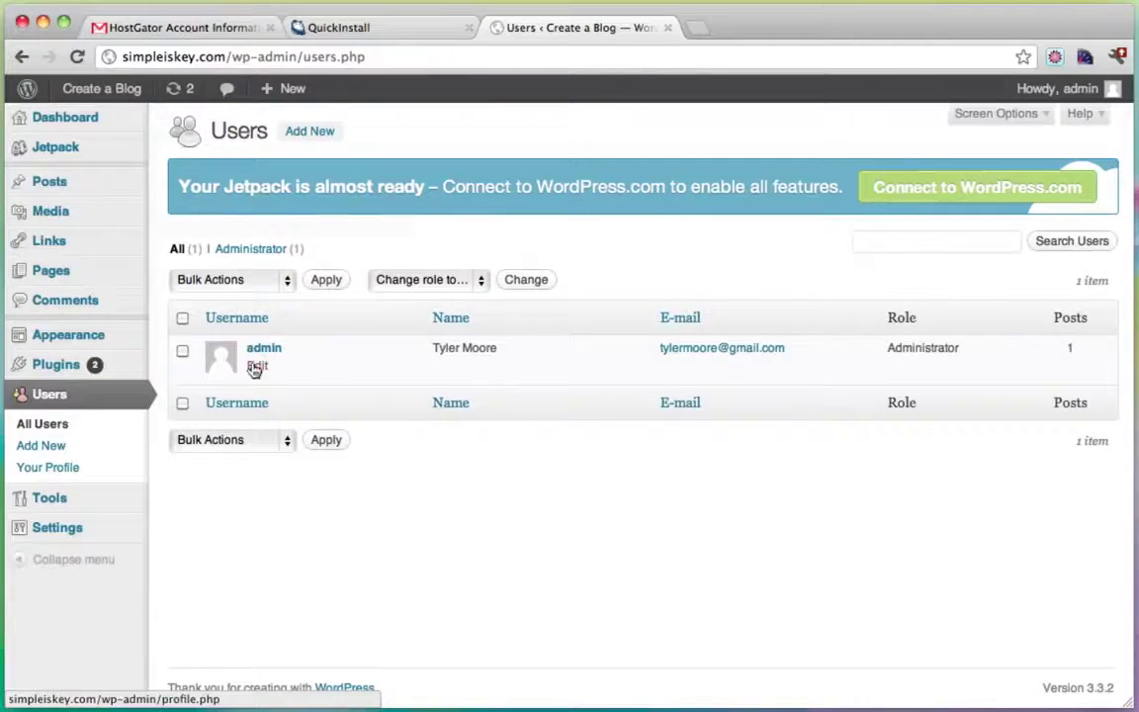
{"action": "left_click", "coordinate": [262, 370]}
Enter and confirm a new admin password, then update the profile.
{"action": "scroll", "coordinate": [613, 386], "scroll_direction": "down", "scroll_amount": 10}
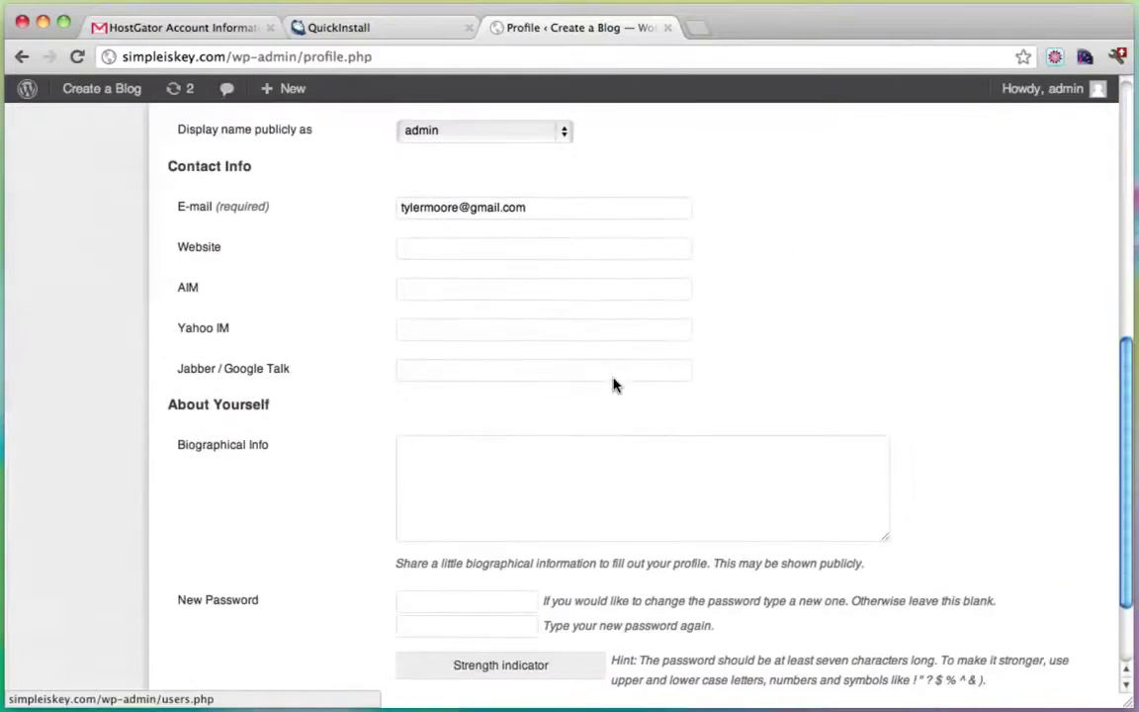
{"action": "scroll", "coordinate": [612, 383], "scroll_direction": "down", "scroll_amount": 3}
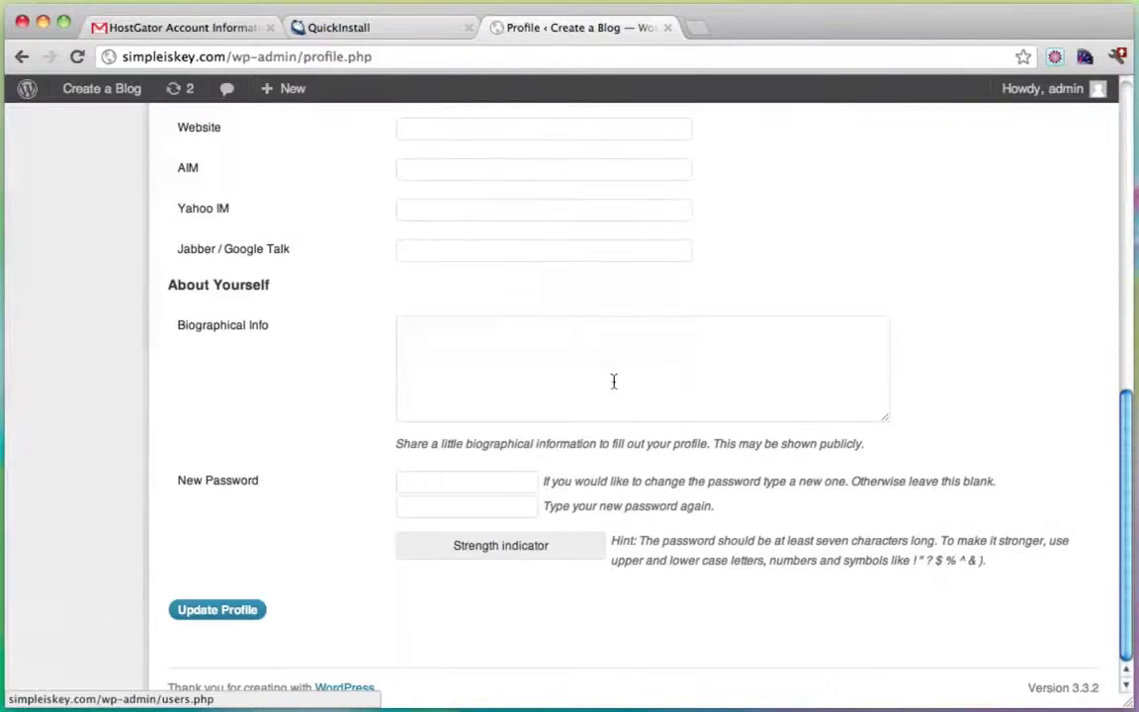
{"action": "left_click", "coordinate": [449, 478]}
{"action": "type", "text": "abcdefghijk"}
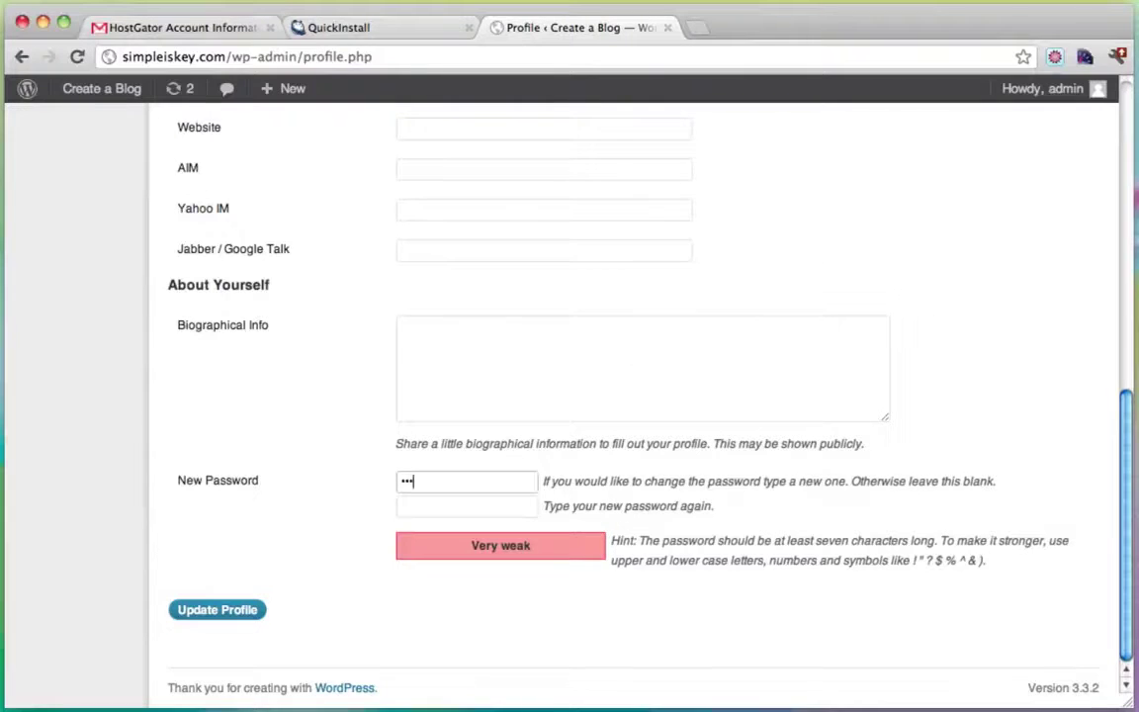
{"action": "left_click", "coordinate": [464, 505]}
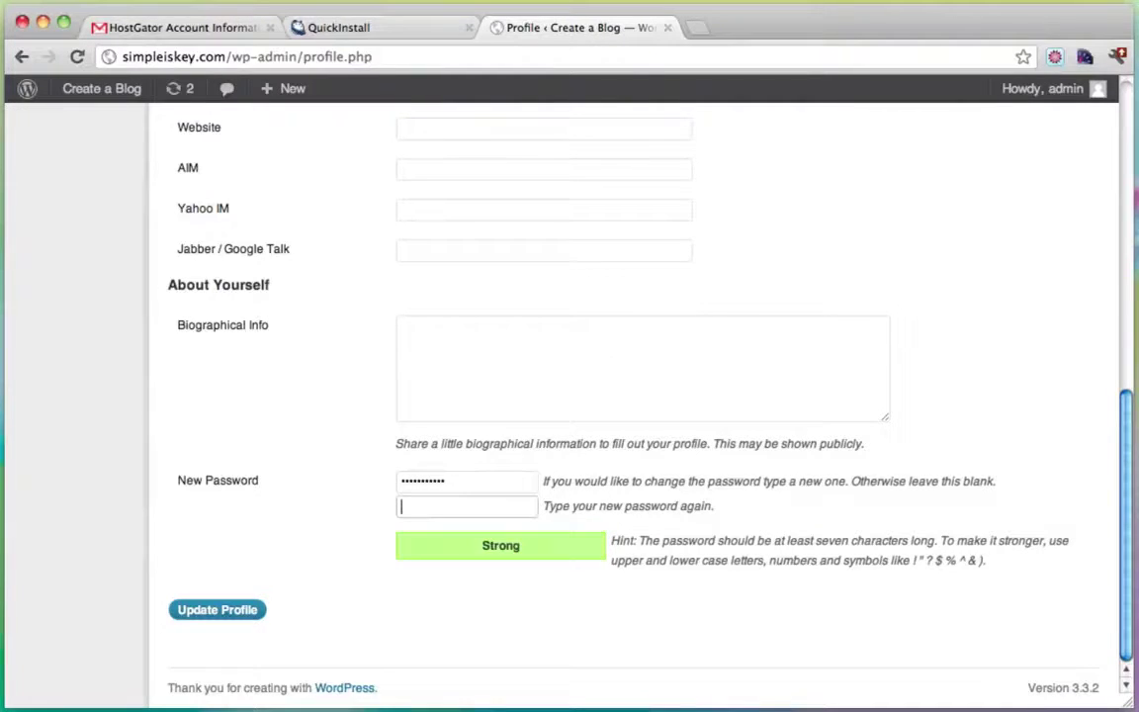
{"action": "type", "text": "abcdefghijk"}
{"action": "scroll", "coordinate": [336, 569], "scroll_direction": "up", "scroll_amount": 5}
{"action": "scroll", "coordinate": [330, 551], "scroll_direction": "down", "scroll_amount": 5}
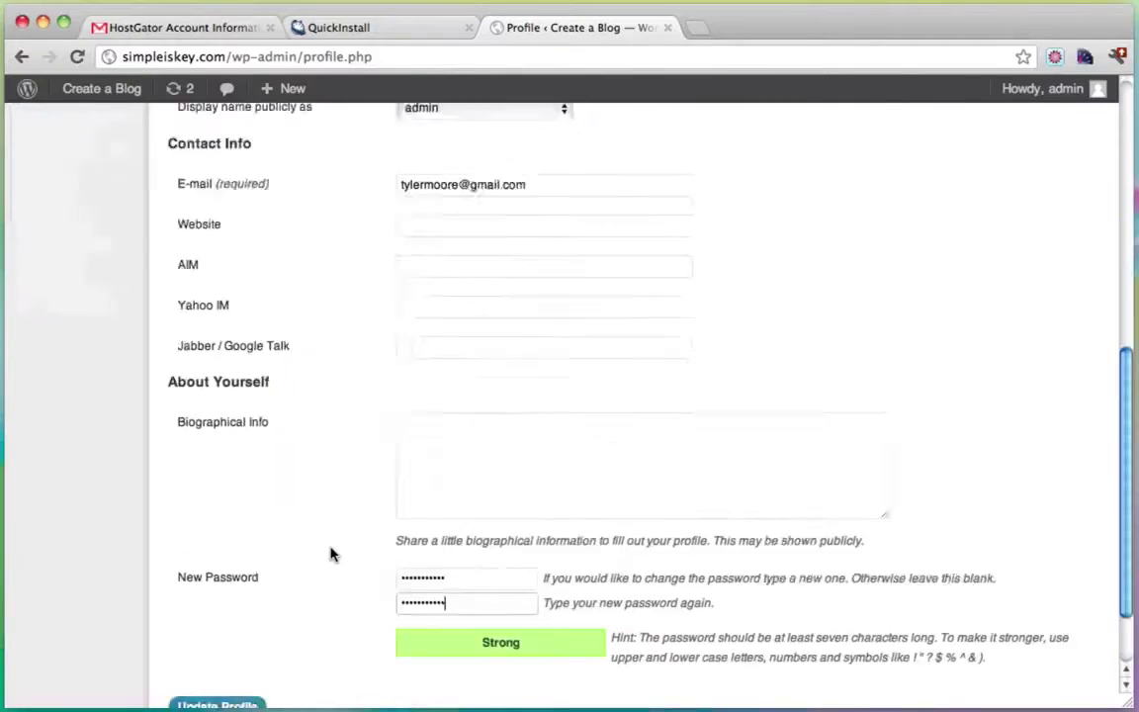
{"action": "left_click", "coordinate": [231, 614]}
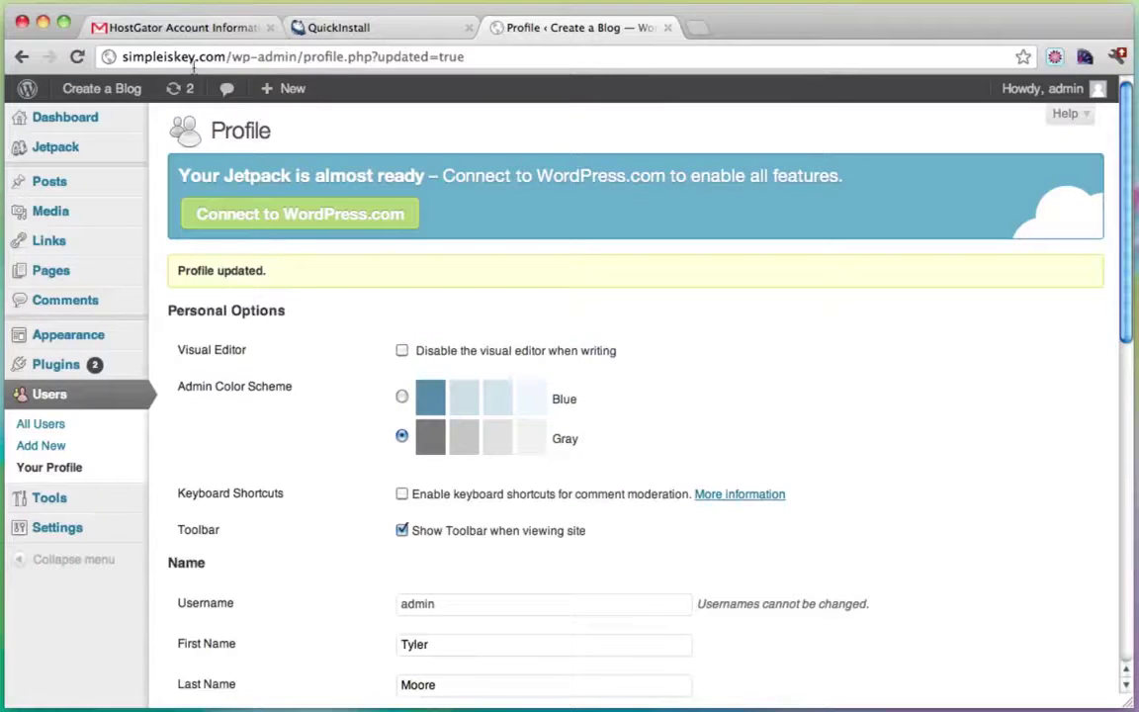
Visit the public Create a Blog front page from the admin bar's site menu.
{"action": "left_click", "coordinate": [127, 57]}
{"action": "left_click", "coordinate": [124, 58]}
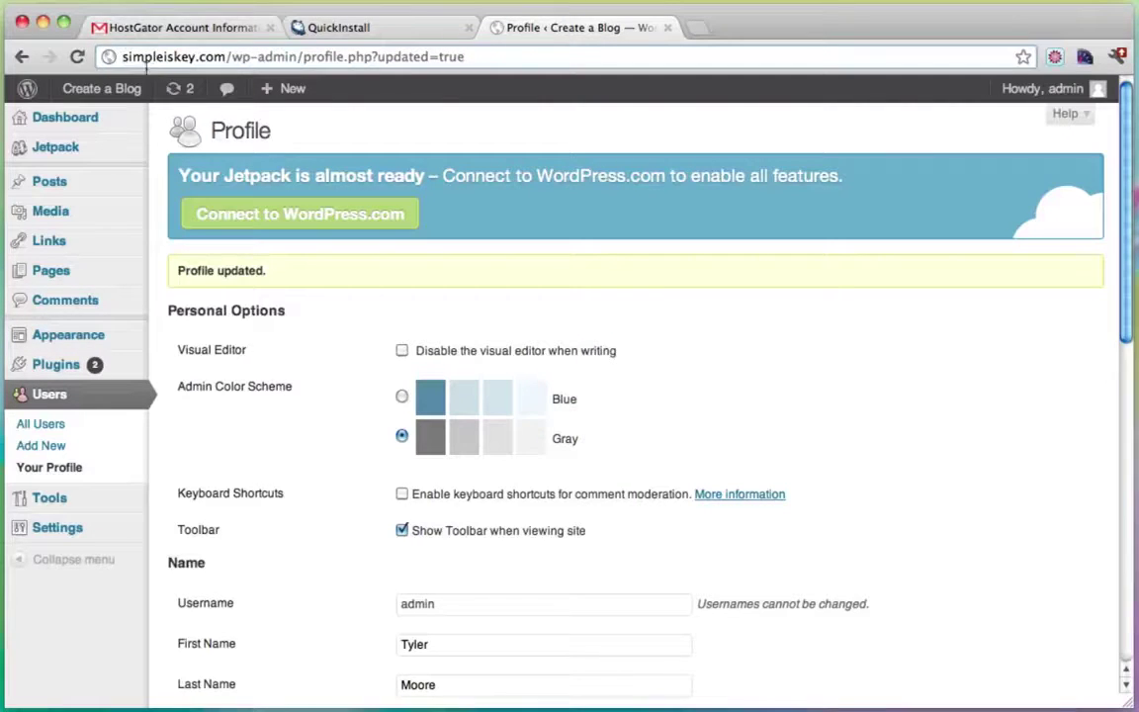
{"action": "left_click_drag", "start_coordinate": [123, 58], "coordinate": [444, 57]}
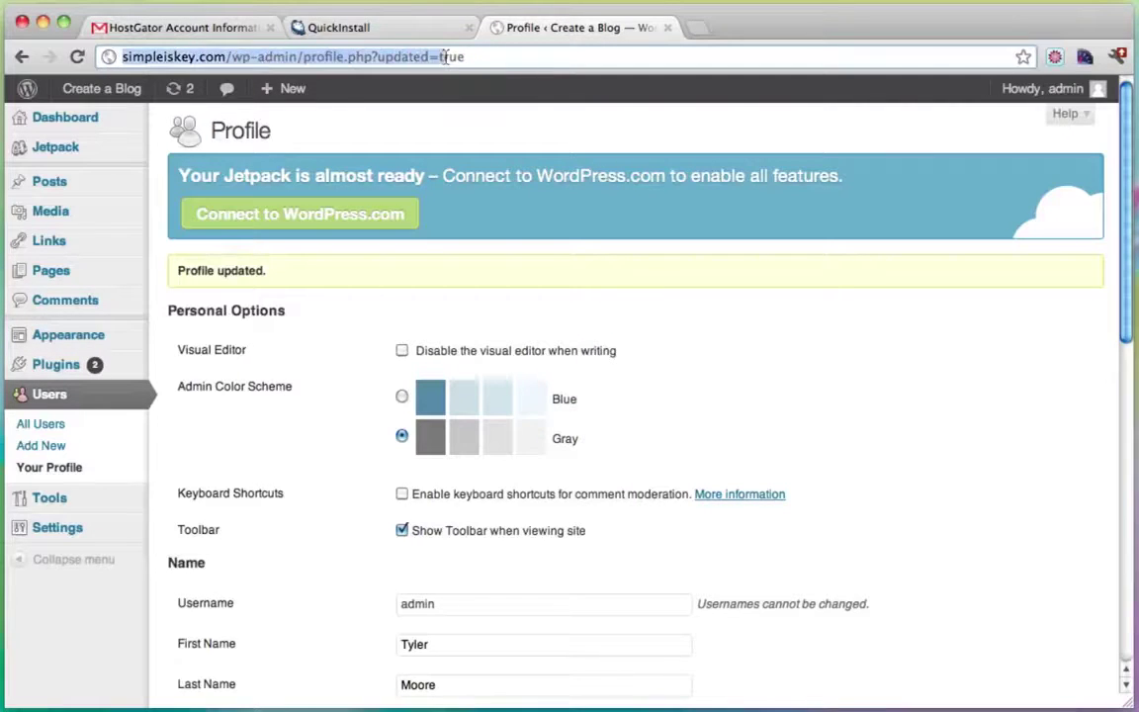
{"action": "left_click", "coordinate": [444, 57]}
{"action": "mouse_move", "coordinate": [79, 89]}
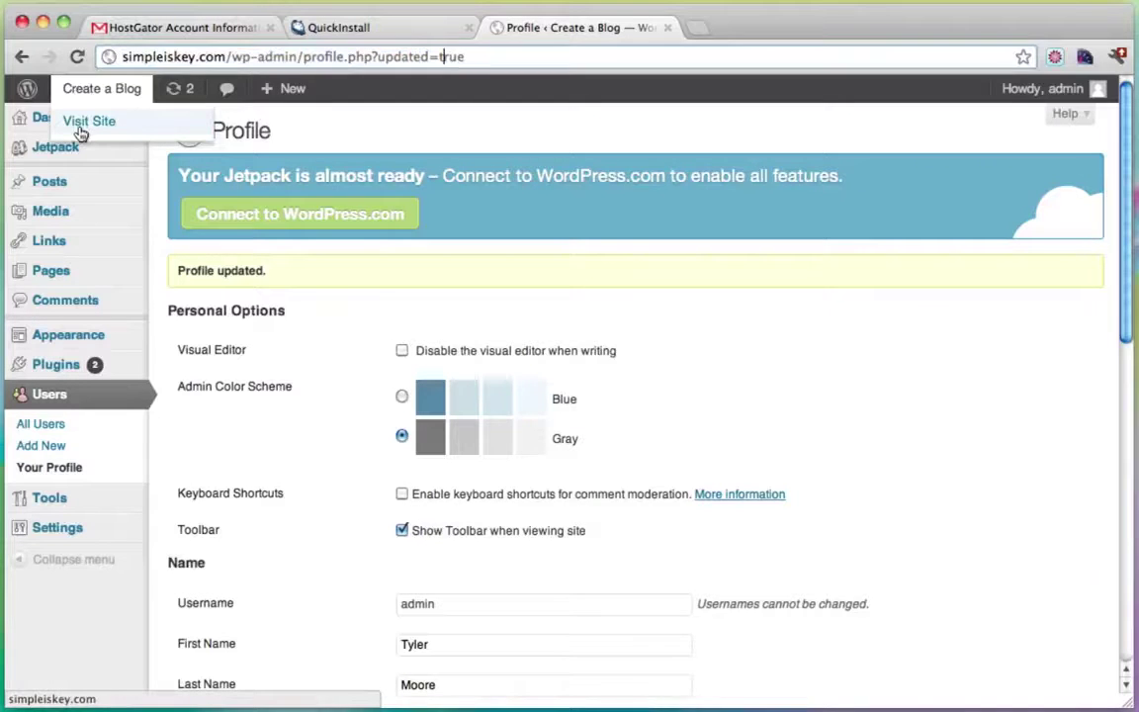
{"action": "left_click", "coordinate": [81, 125]}
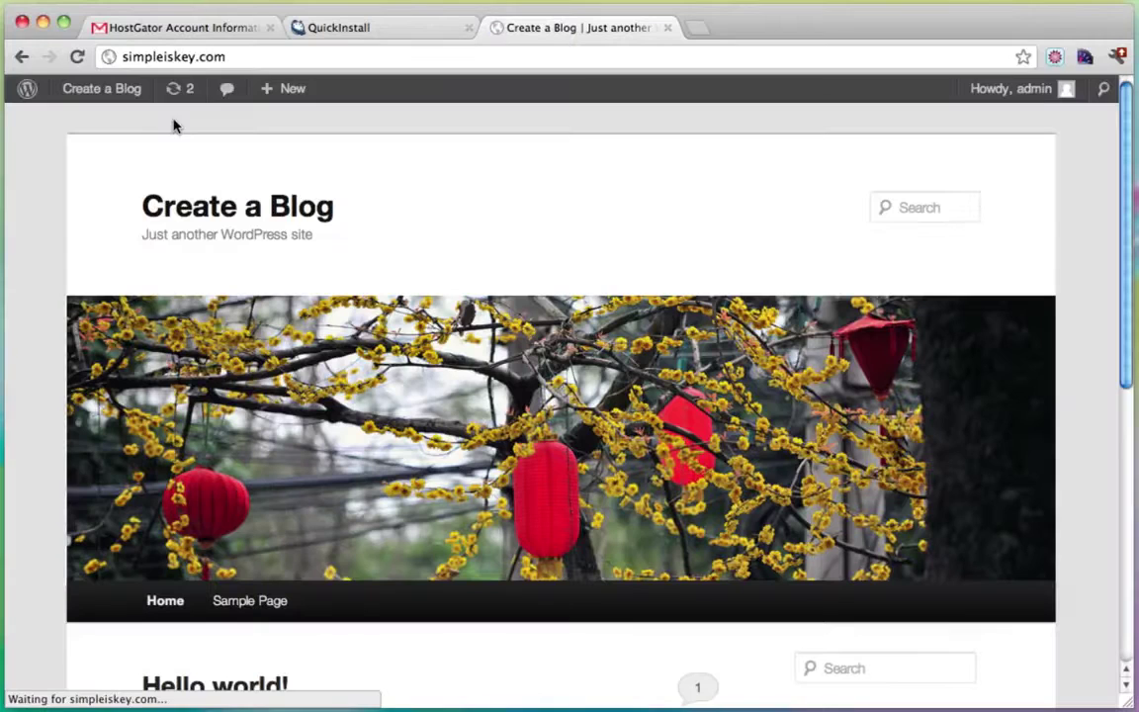
{"action": "left_click", "coordinate": [203, 56]}
{"action": "left_click", "coordinate": [123, 58]}
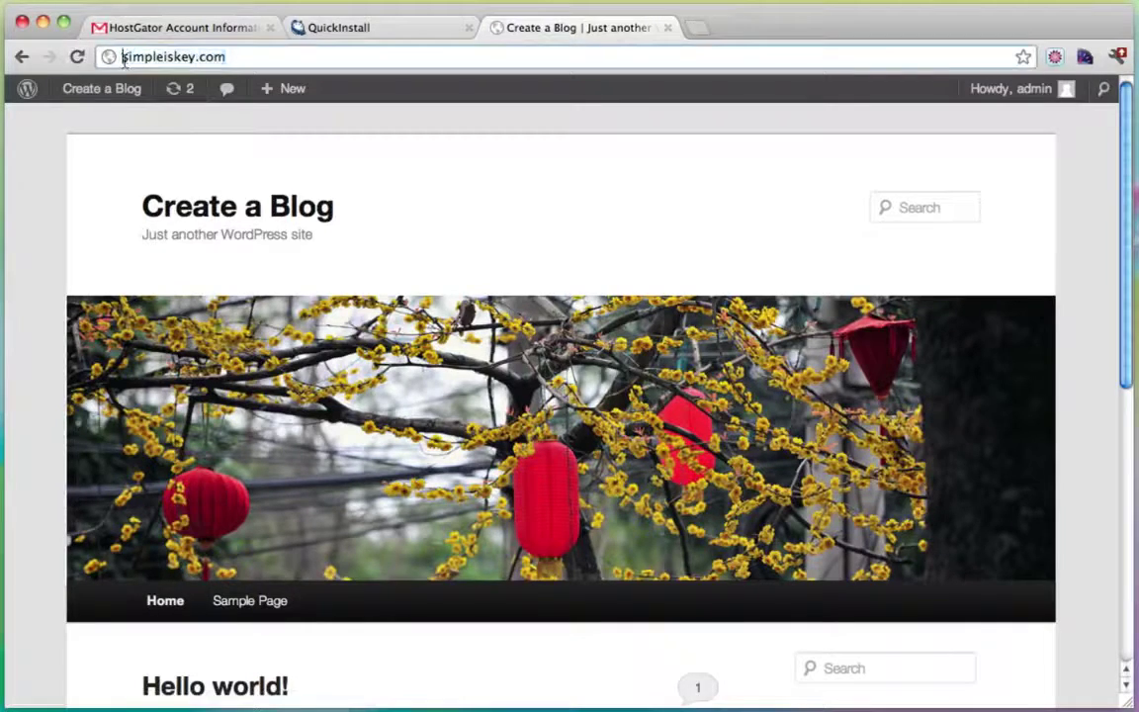
{"action": "type", "text": "www."}
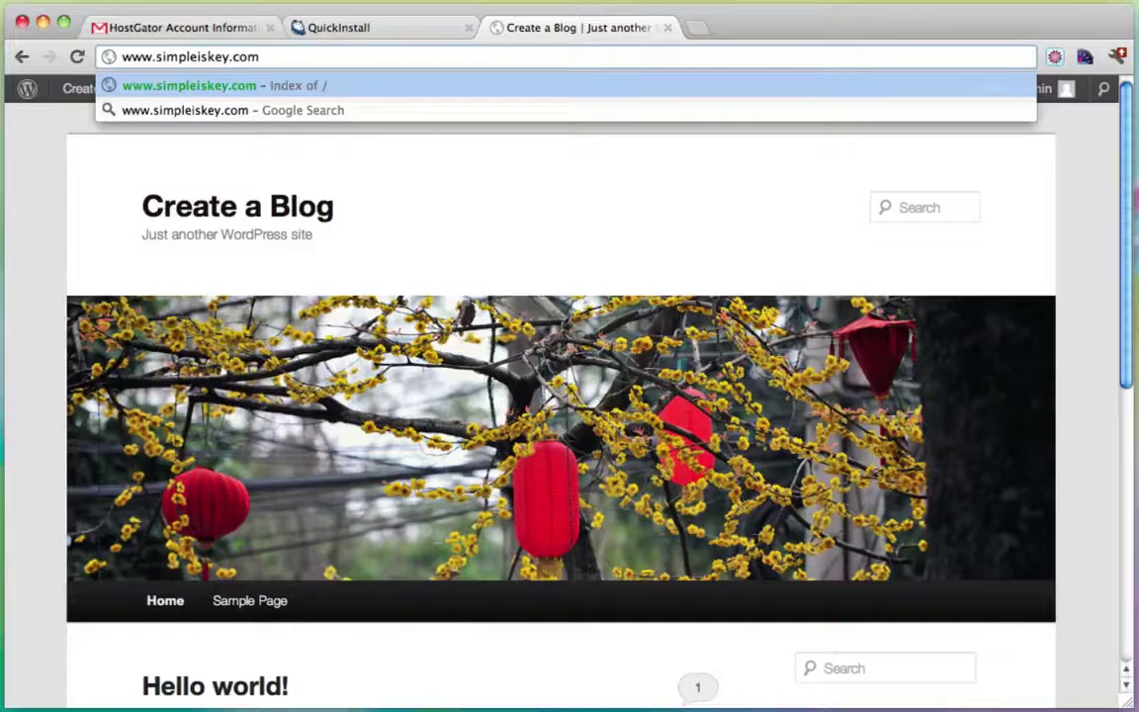
{"action": "key", "text": "BackSpace"}
{"action": "key", "text": "BackSpace"}
{"action": "key", "text": "BackSpace"}
{"action": "key", "text": "BackSpace"}
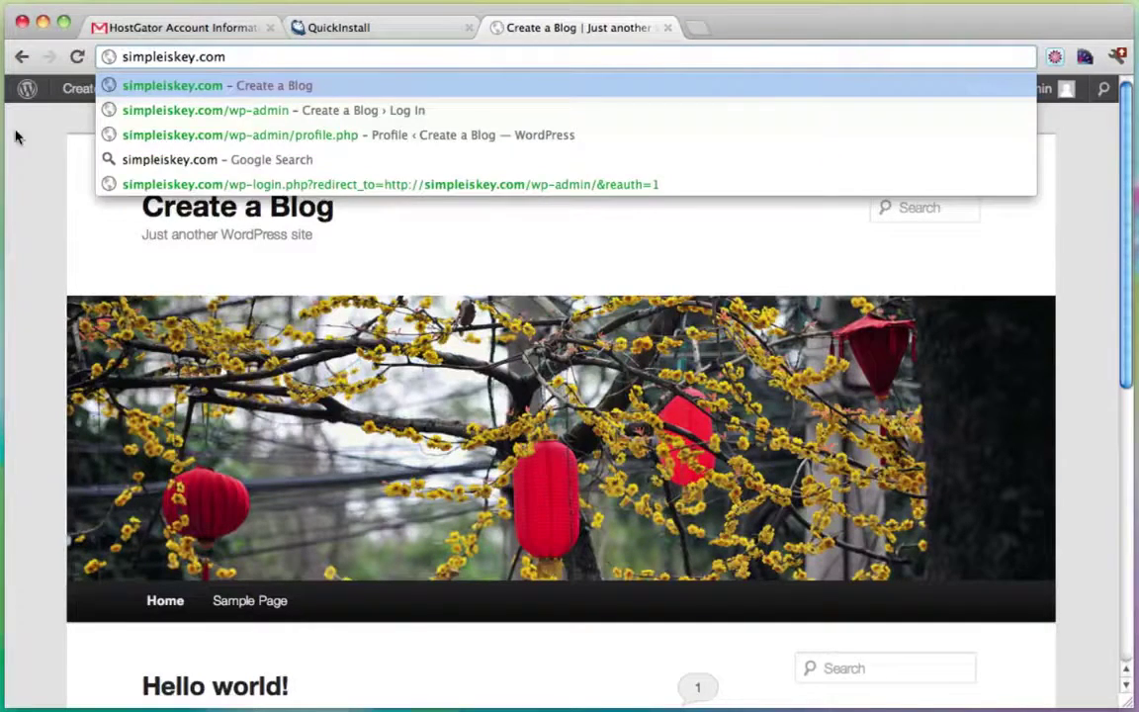
{"action": "key", "text": "Return"}
{"action": "mouse_move", "coordinate": [85, 92]}
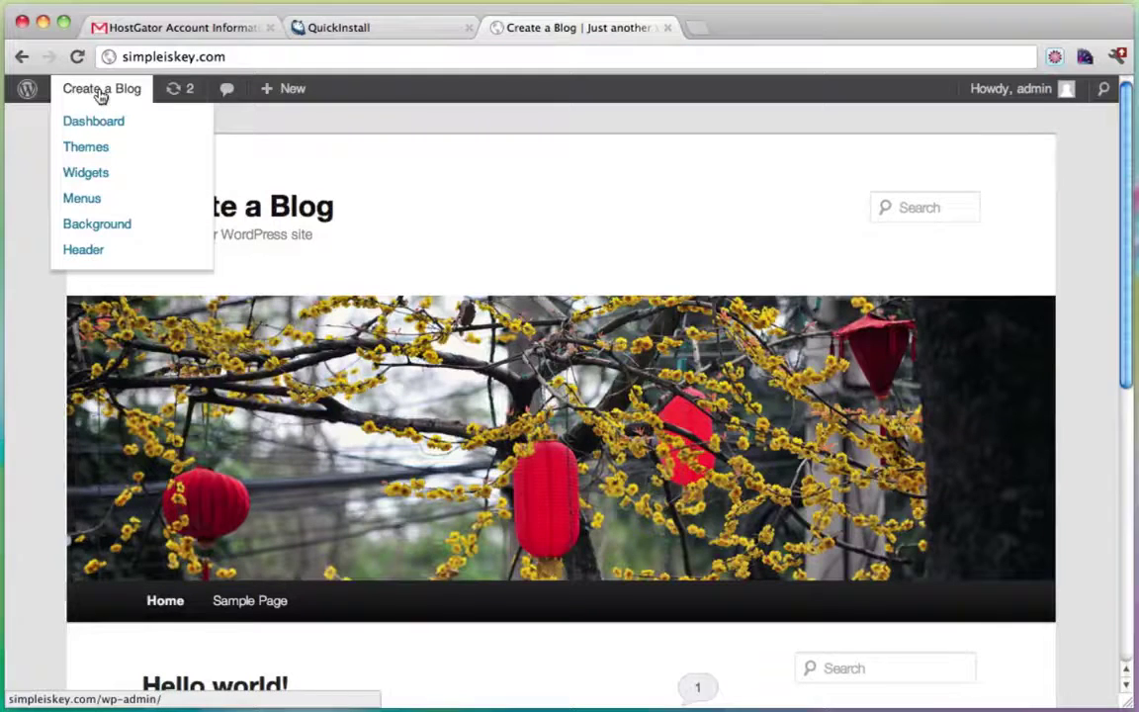
{"action": "left_click", "coordinate": [99, 117]}
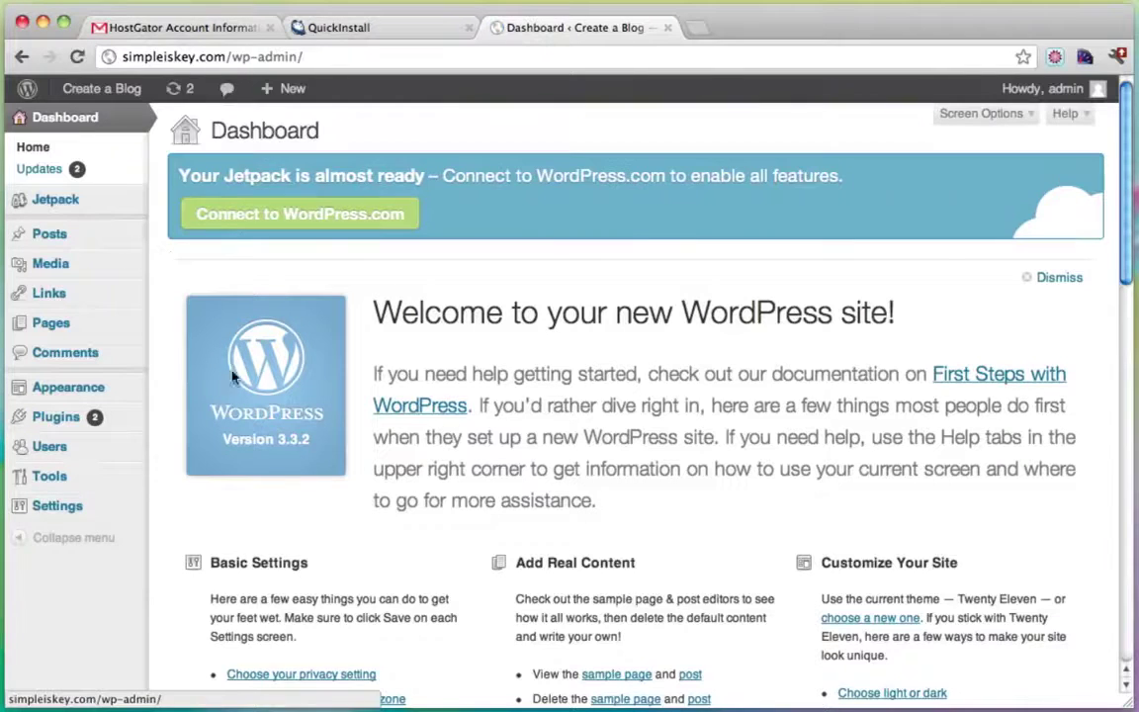
{"action": "mouse_move", "coordinate": [62, 514]}
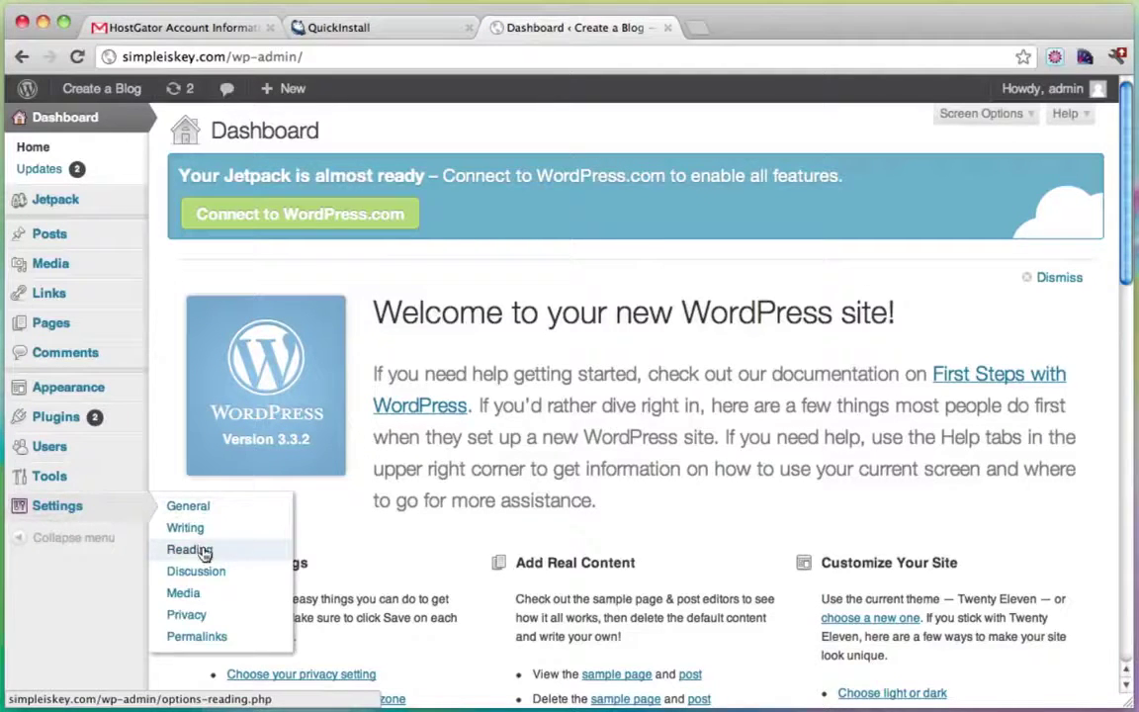
{"action": "left_click", "coordinate": [201, 506]}
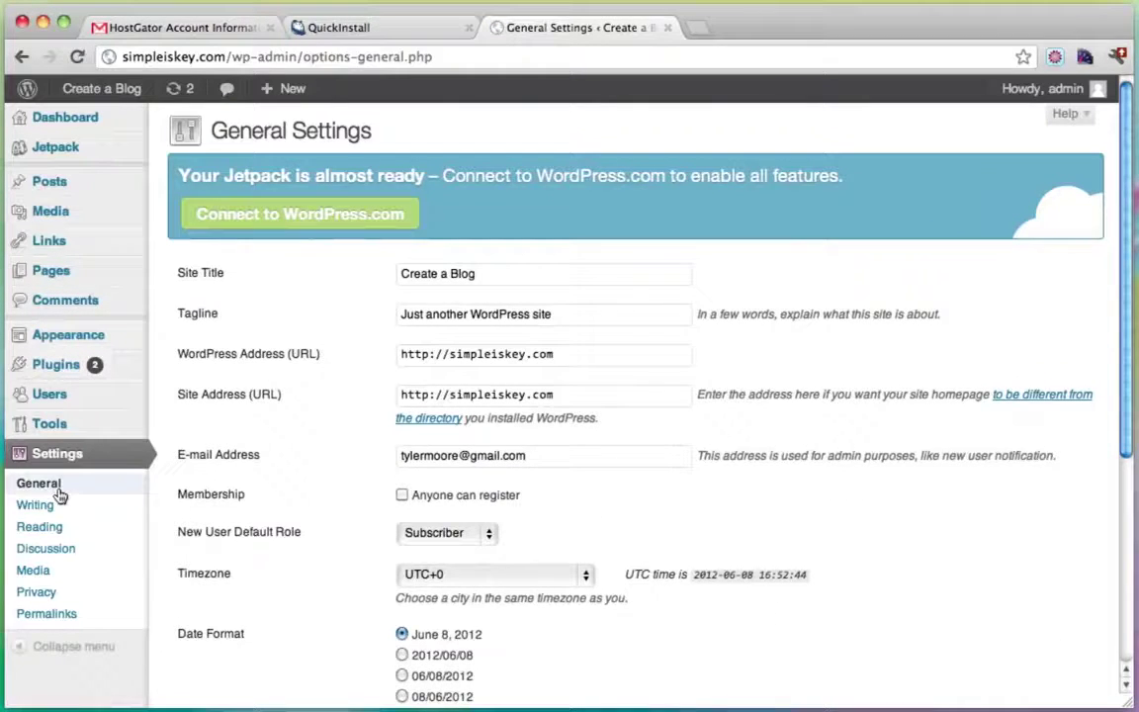
{"action": "left_click", "coordinate": [449, 358]}
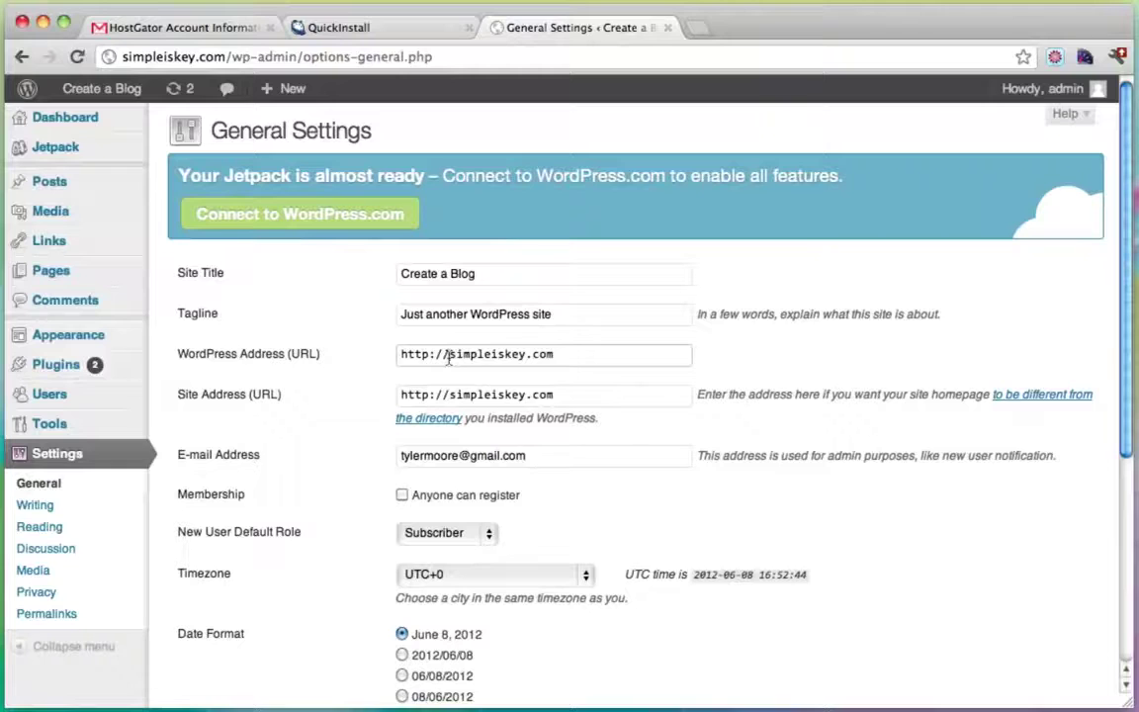
{"action": "type", "text": "www."}
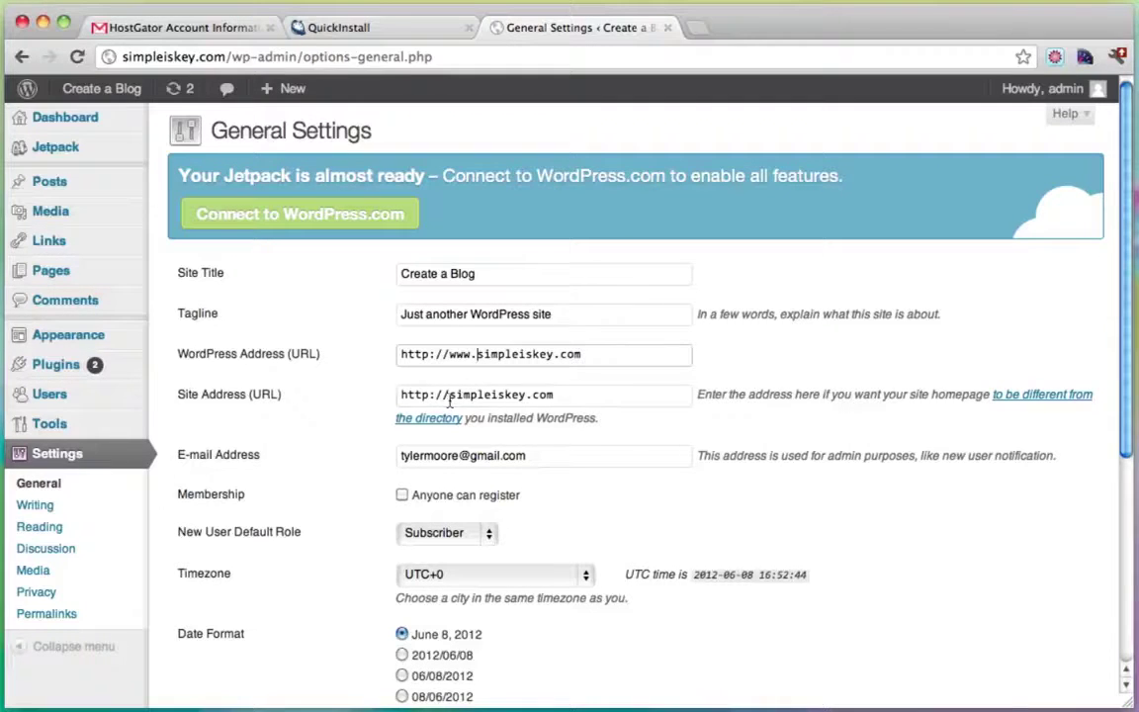
{"action": "left_click", "coordinate": [449, 397]}
{"action": "type", "text": "www."}
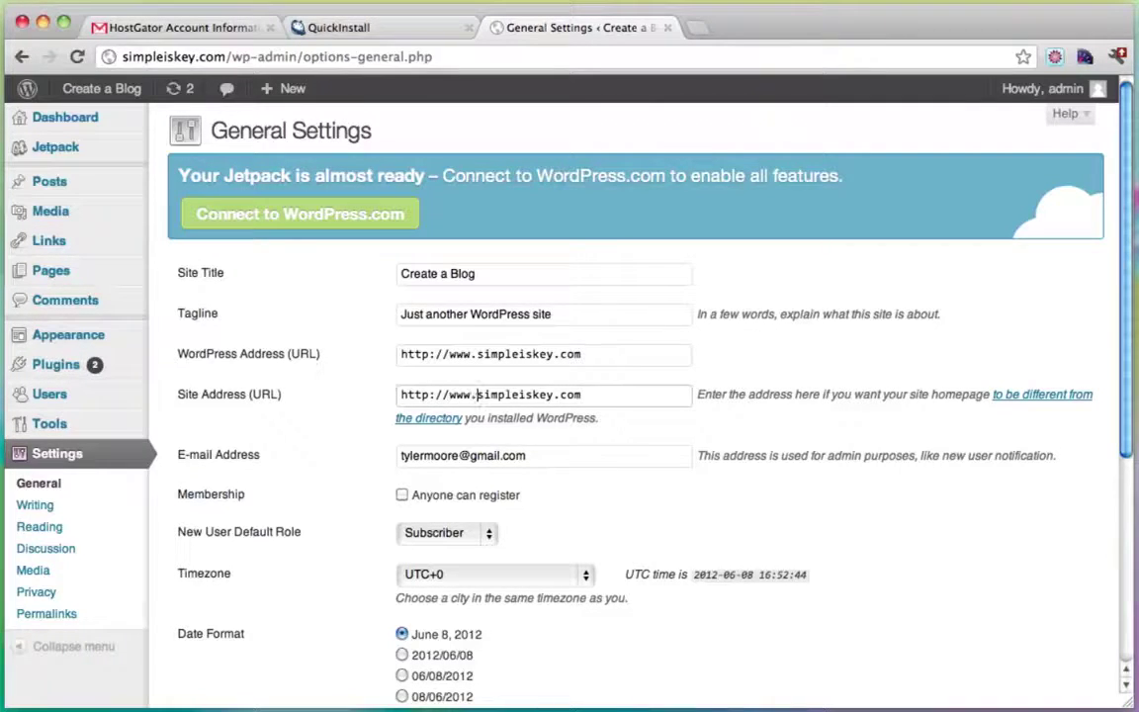
{"action": "mouse_move", "coordinate": [488, 356]}
{"action": "left_mouse_down"}
{"action": "mouse_move", "coordinate": [424, 354]}
{"action": "mouse_move", "coordinate": [505, 353]}
{"action": "mouse_move", "coordinate": [451, 353]}
{"action": "mouse_move", "coordinate": [475, 355]}
{"action": "left_mouse_up"}
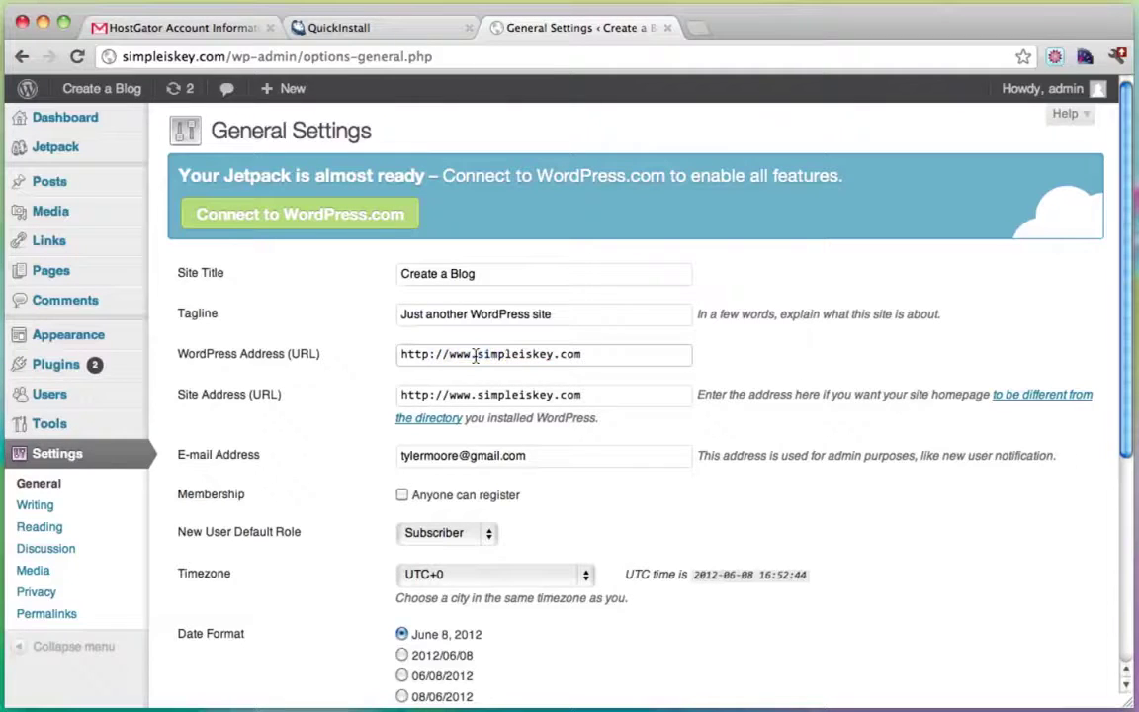
{"action": "left_click_drag", "start_coordinate": [553, 354], "coordinate": [464, 354]}
{"action": "left_click_drag", "start_coordinate": [447, 393], "coordinate": [472, 394]}
{"action": "left_click", "coordinate": [481, 395]}
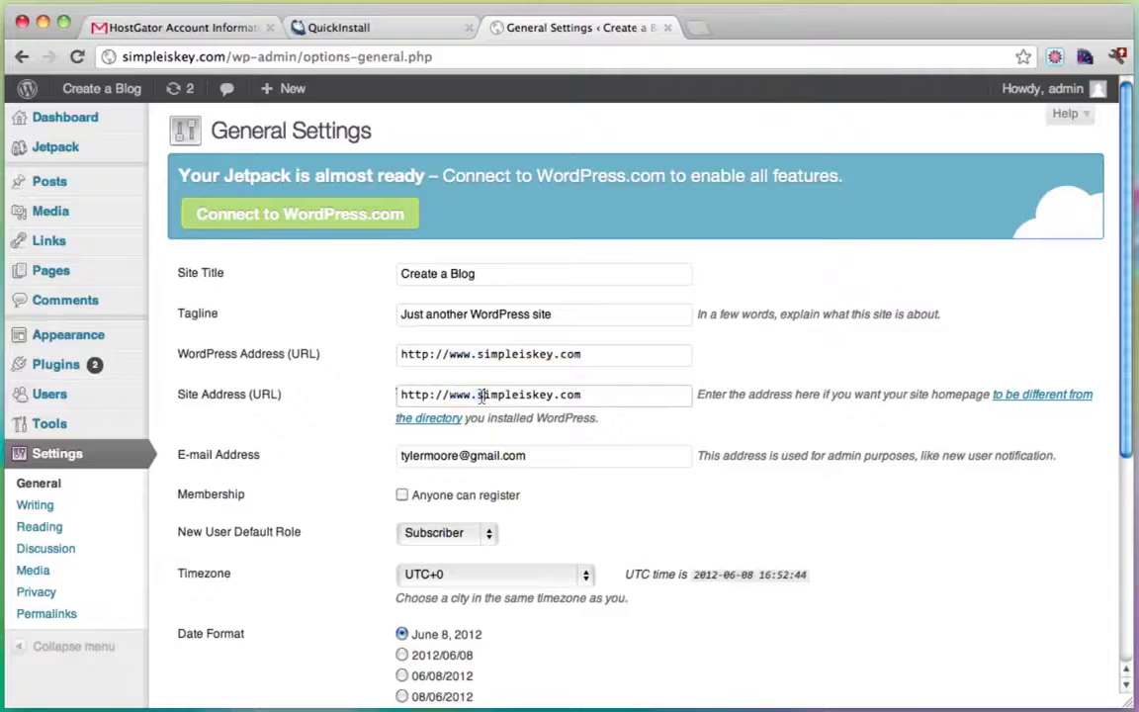
{"action": "scroll", "coordinate": [757, 465], "scroll_direction": "down", "scroll_amount": 5}
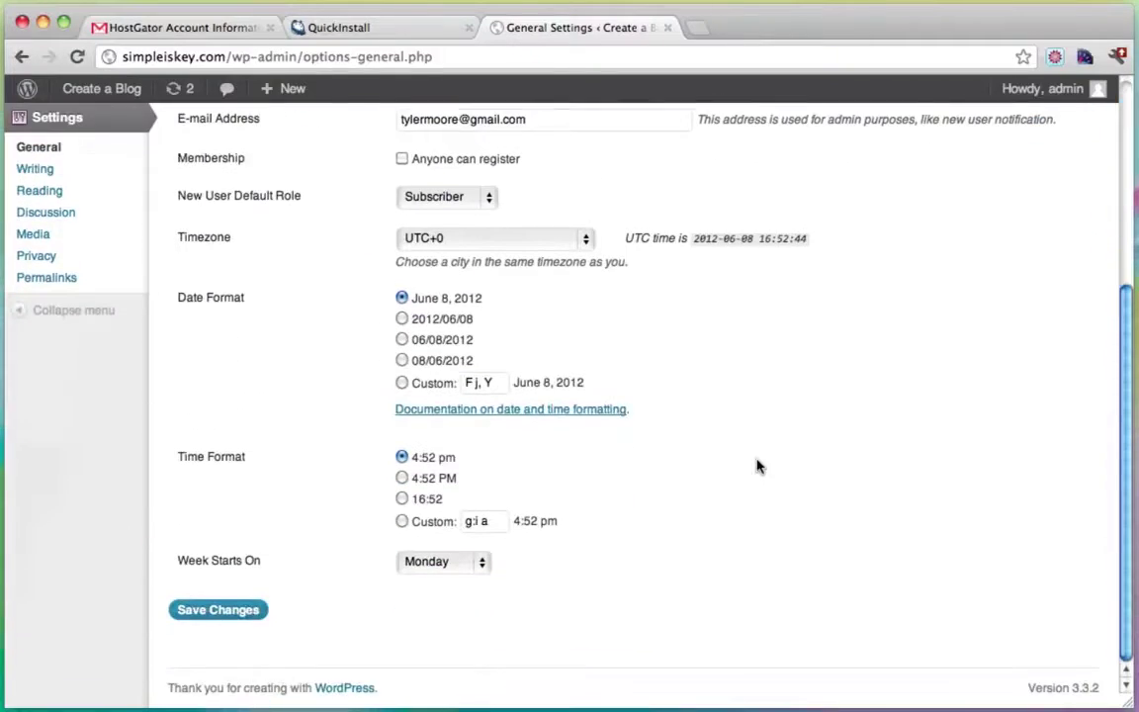
Save the www addresses, then log back in with the admin username and password.
{"action": "left_click", "coordinate": [236, 612]}
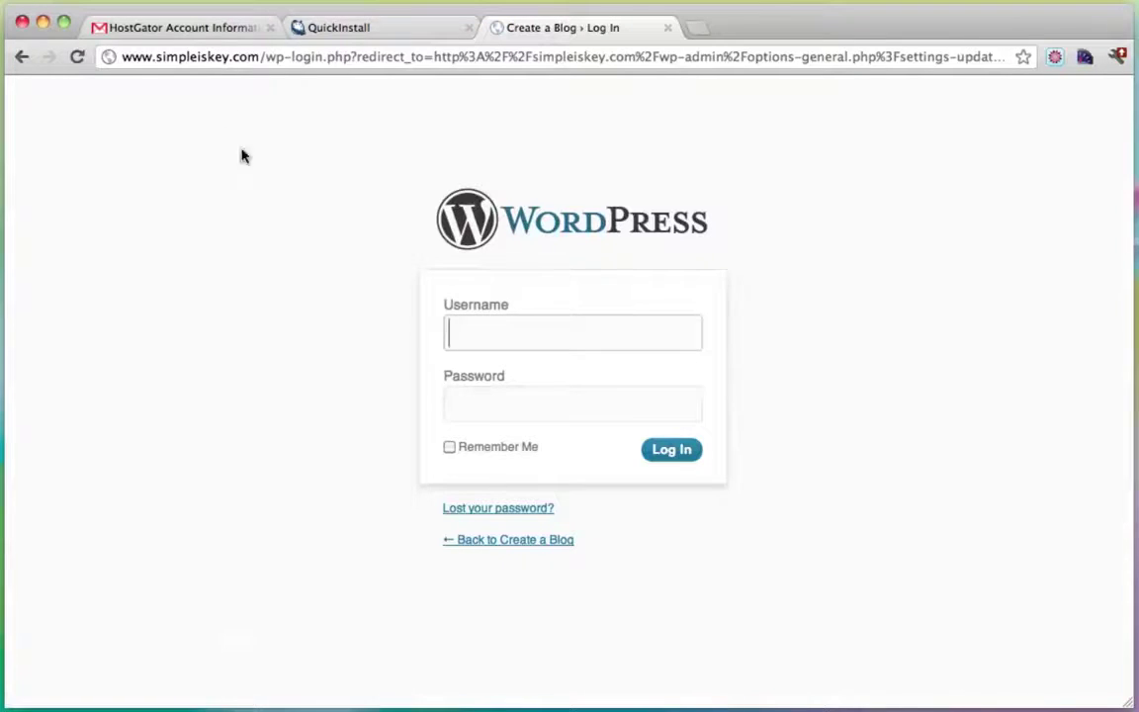
{"action": "left_click_drag", "start_coordinate": [259, 56], "coordinate": [47, 58]}
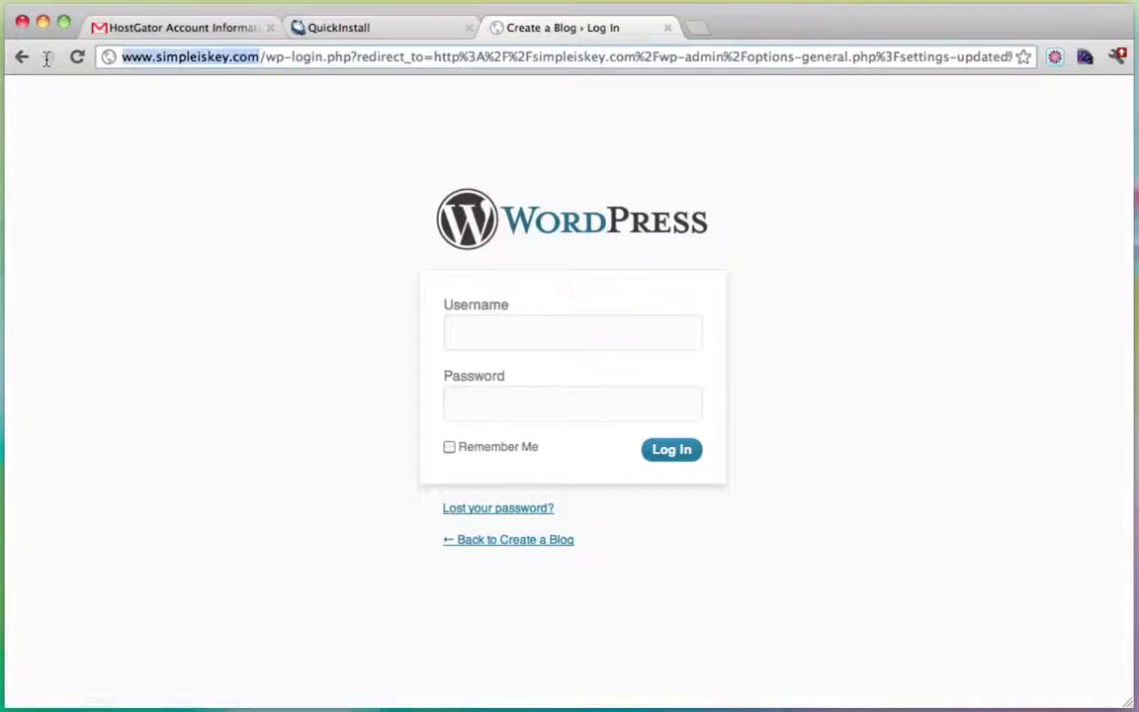
{"action": "left_click", "coordinate": [596, 332]}
{"action": "type", "text": "admin"}
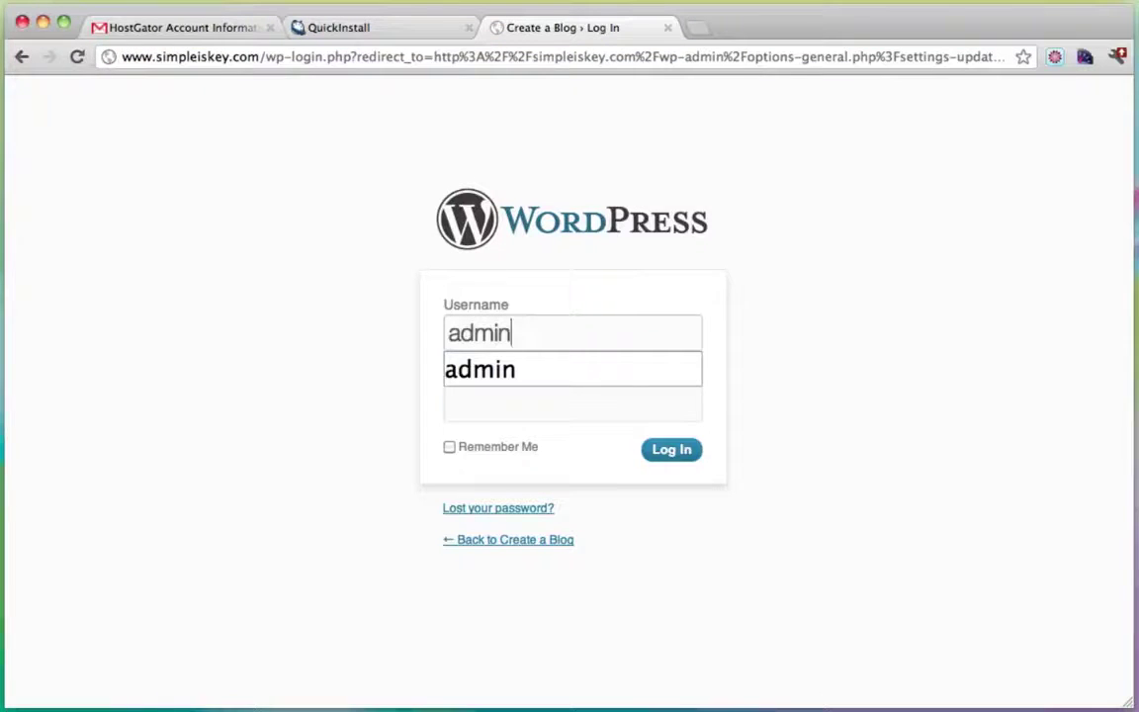
{"action": "key", "text": "Tab"}
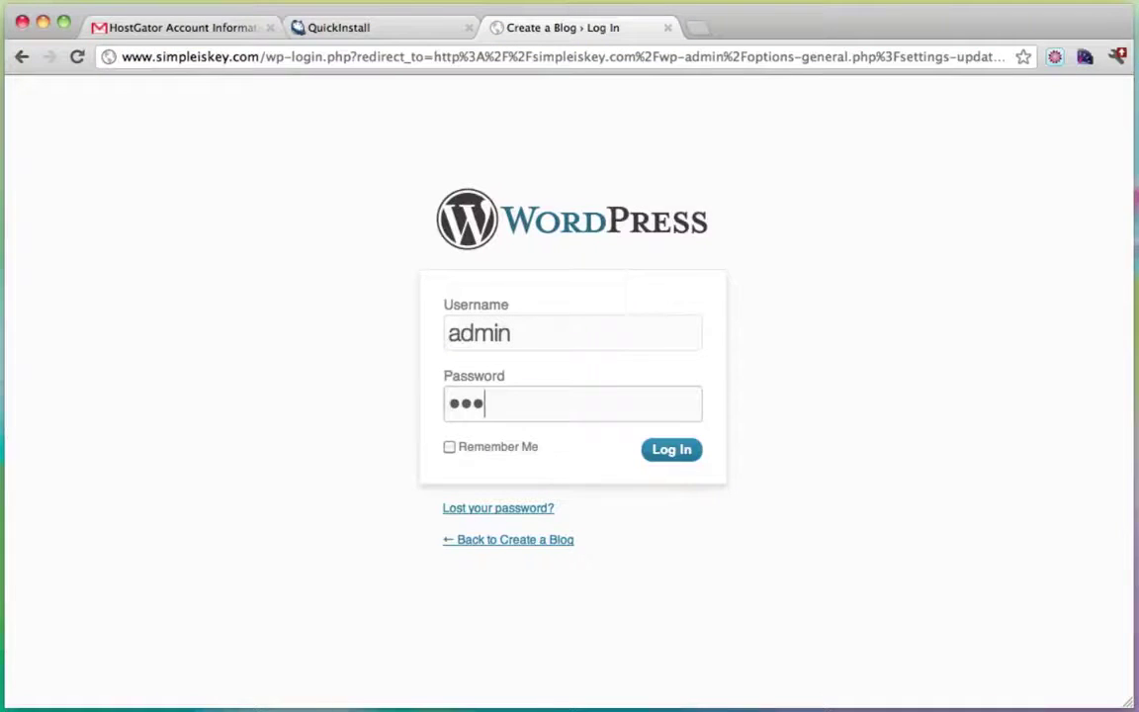
{"action": "type", "text": "•••••••••••"}
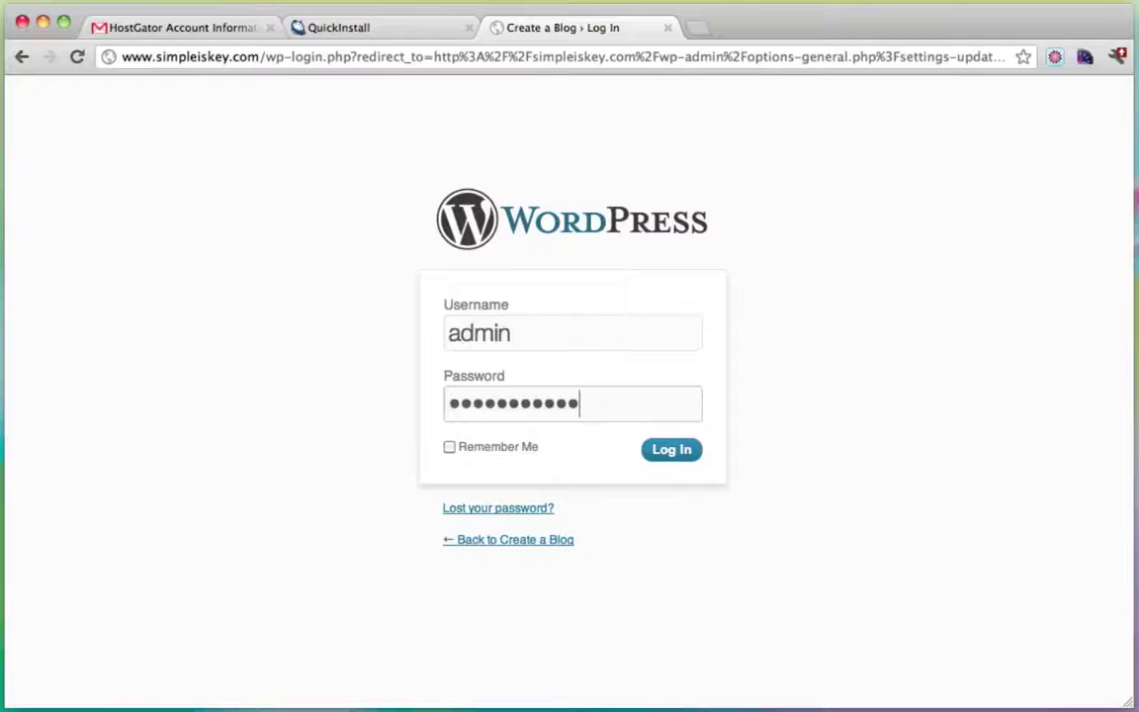
{"action": "left_click", "coordinate": [682, 449]}
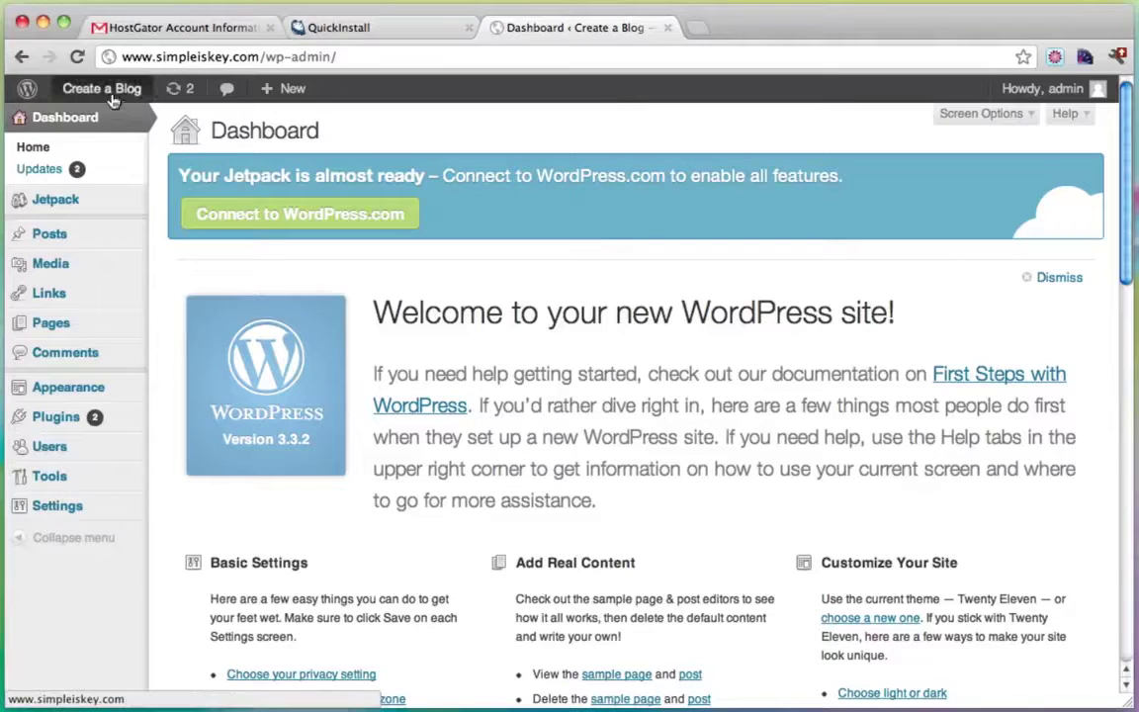
Visit the public blog front page from the site-name menu and scroll through it.
{"action": "mouse_move", "coordinate": [104, 91]}
{"action": "left_click", "coordinate": [102, 132]}
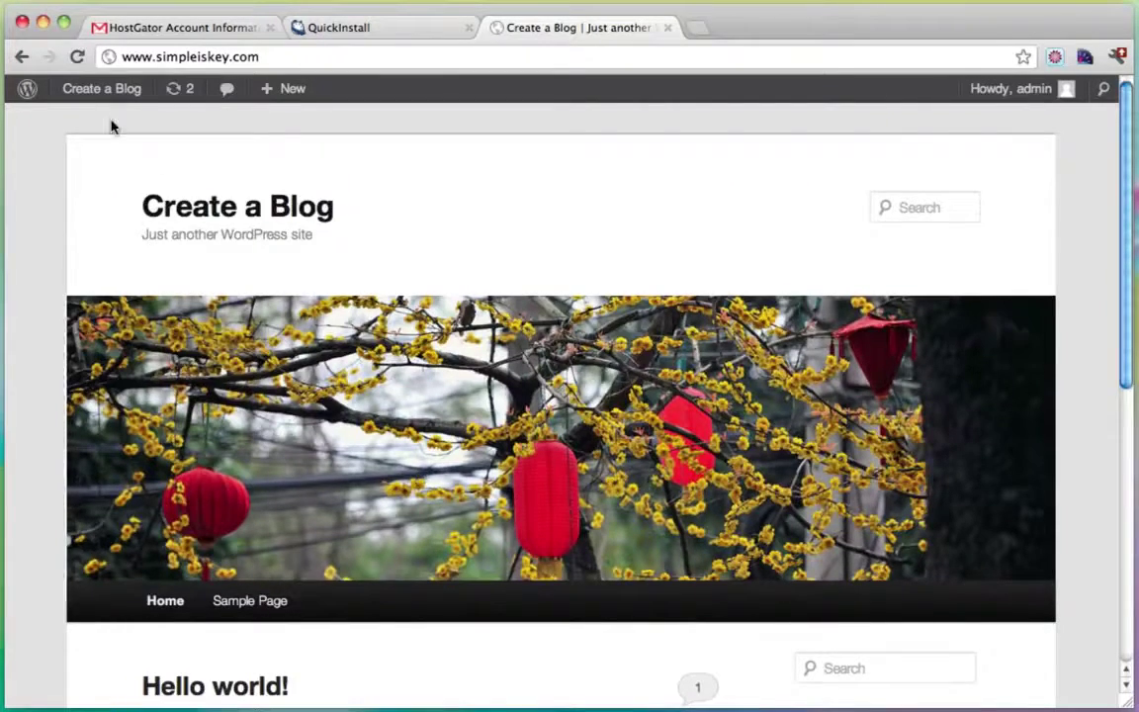
{"action": "mouse_move", "coordinate": [98, 97]}
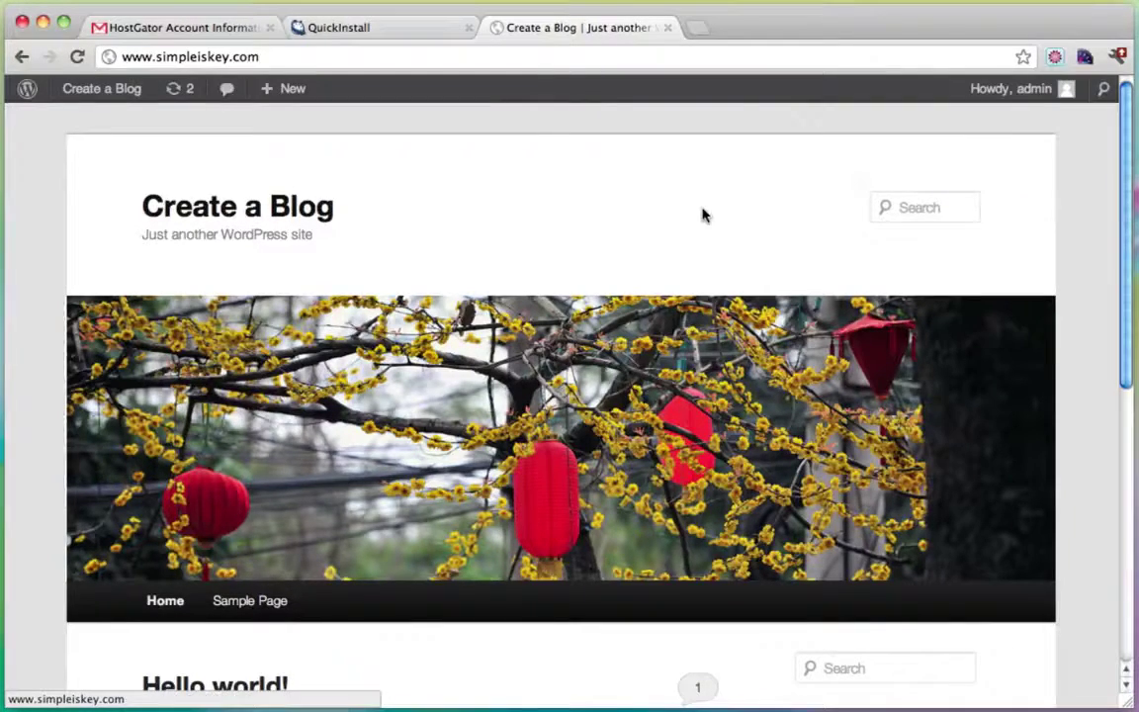
{"action": "scroll", "coordinate": [701, 215], "scroll_direction": "down", "scroll_amount": 1}
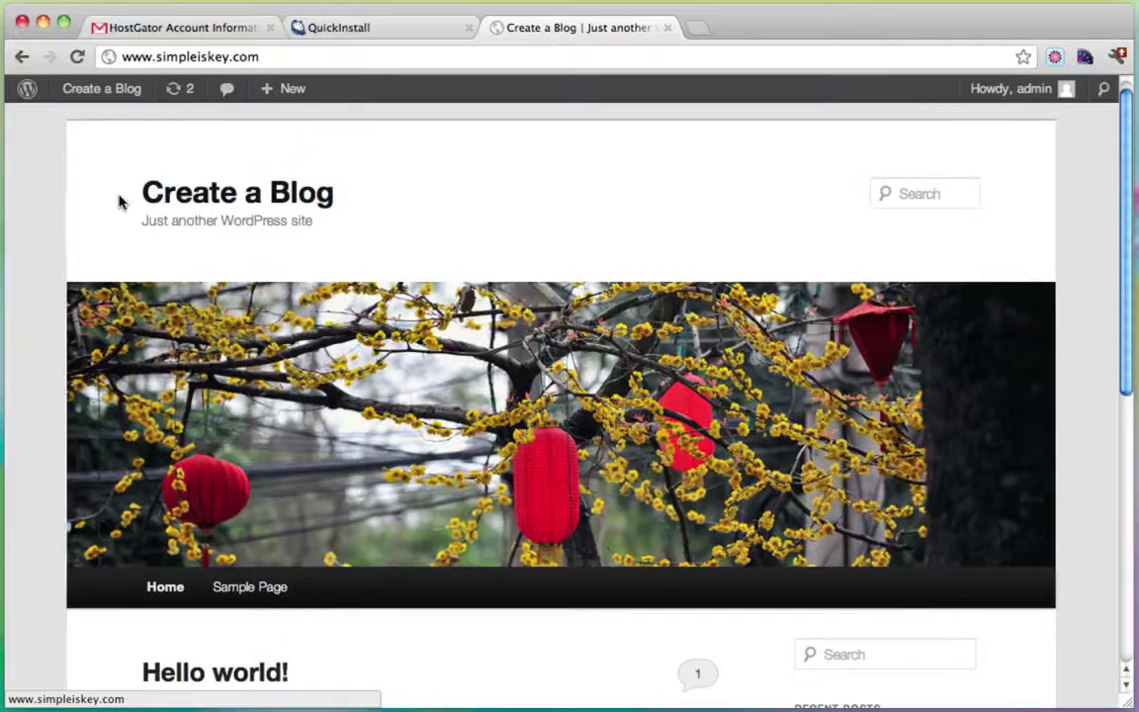
{"action": "mouse_move", "coordinate": [120, 197]}
{"action": "left_mouse_down"}
{"action": "mouse_move", "coordinate": [362, 200]}
{"action": "mouse_move", "coordinate": [107, 209]}
{"action": "left_mouse_up"}
{"action": "left_click", "coordinate": [353, 201]}
{"action": "scroll", "coordinate": [107, 209], "scroll_direction": "down", "scroll_amount": 5}
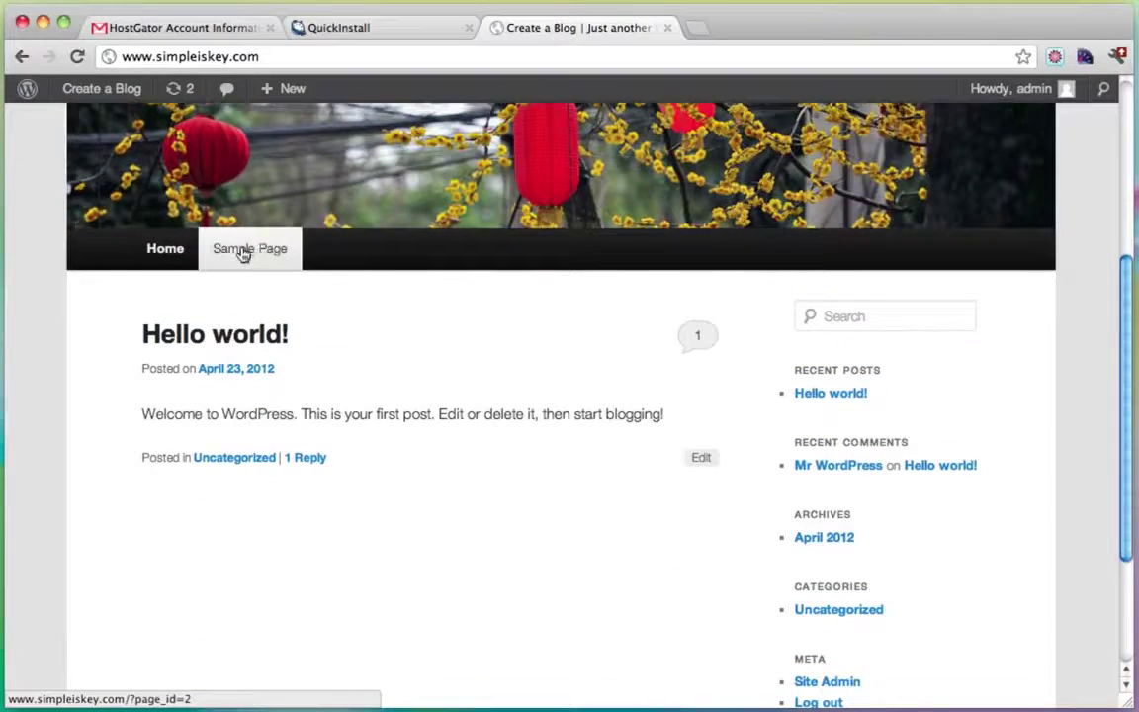
Open the Sample Page, look through it, and return to the blog's home page.
{"action": "left_click", "coordinate": [258, 251]}
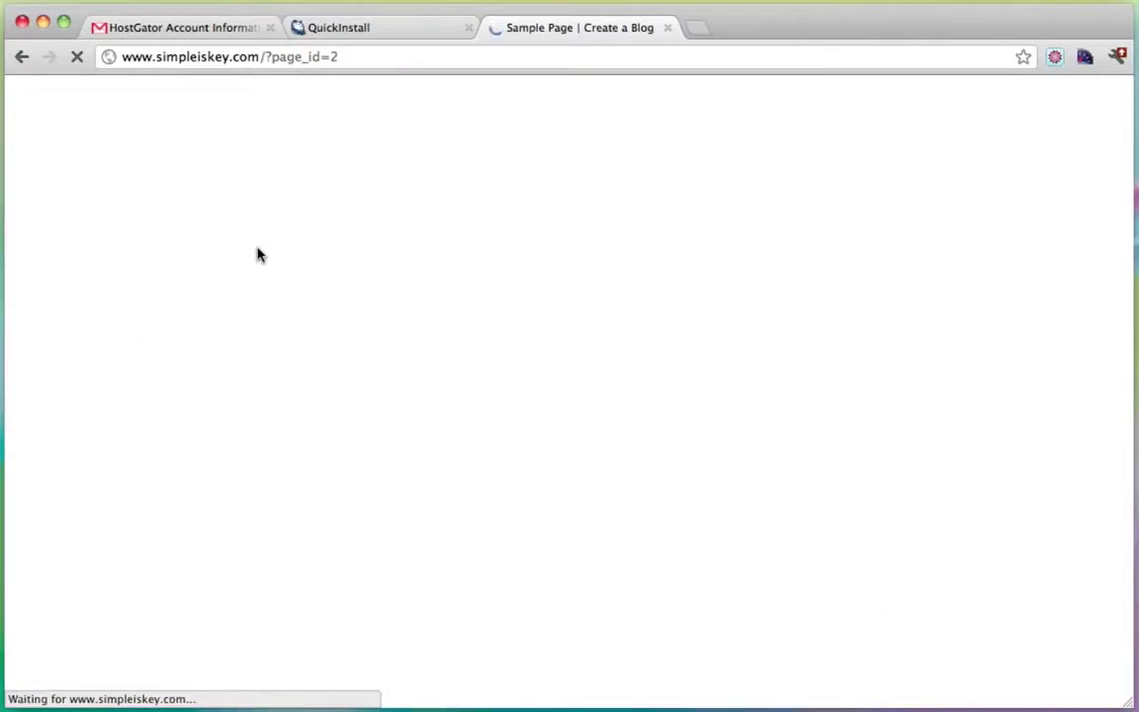
{"action": "scroll", "coordinate": [420, 365], "scroll_direction": "down", "scroll_amount": 5}
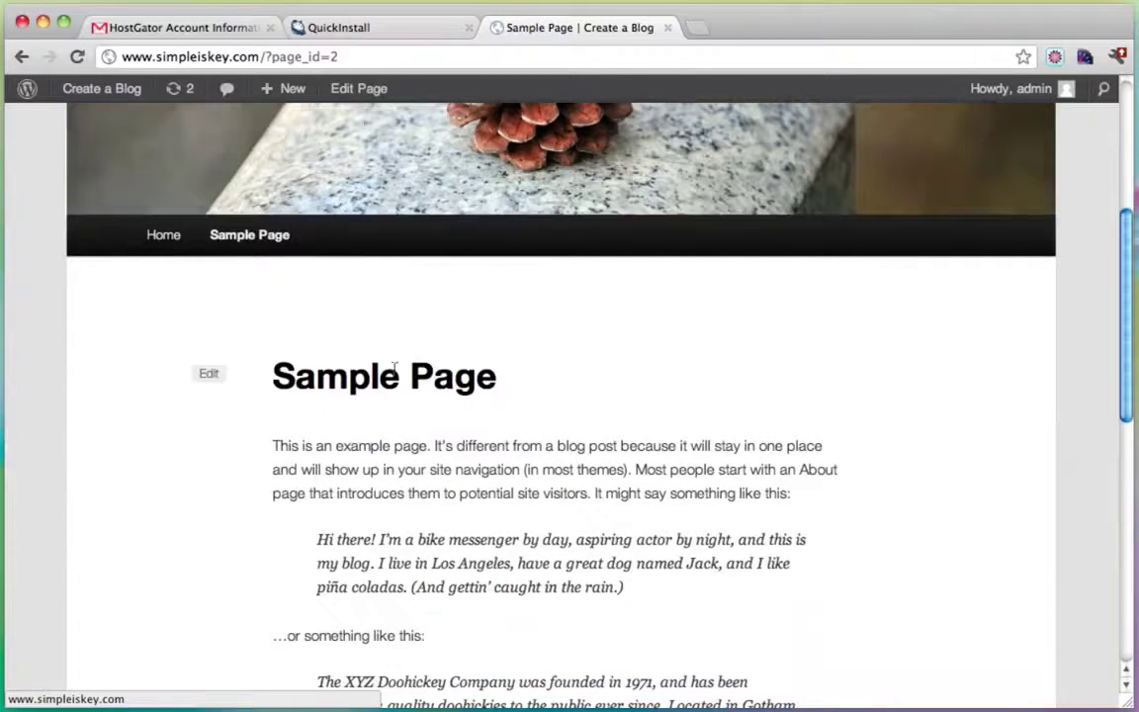
{"action": "scroll", "coordinate": [428, 433], "scroll_direction": "down", "scroll_amount": 6}
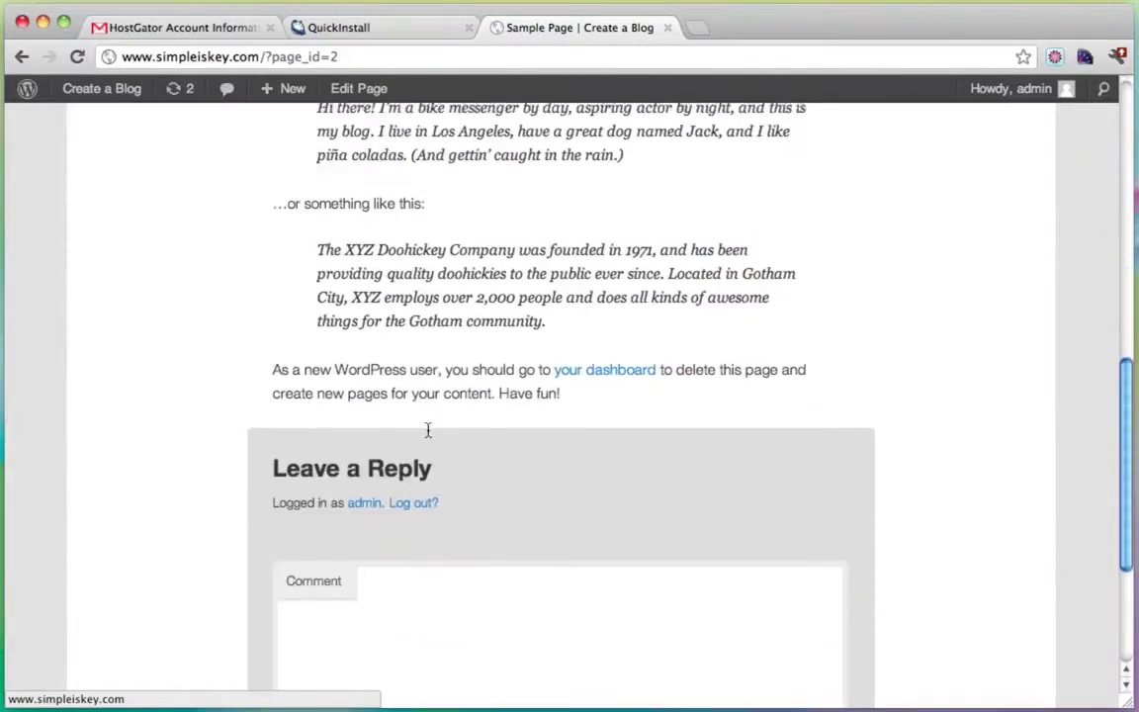
{"action": "scroll", "coordinate": [445, 427], "scroll_direction": "up", "scroll_amount": 8}
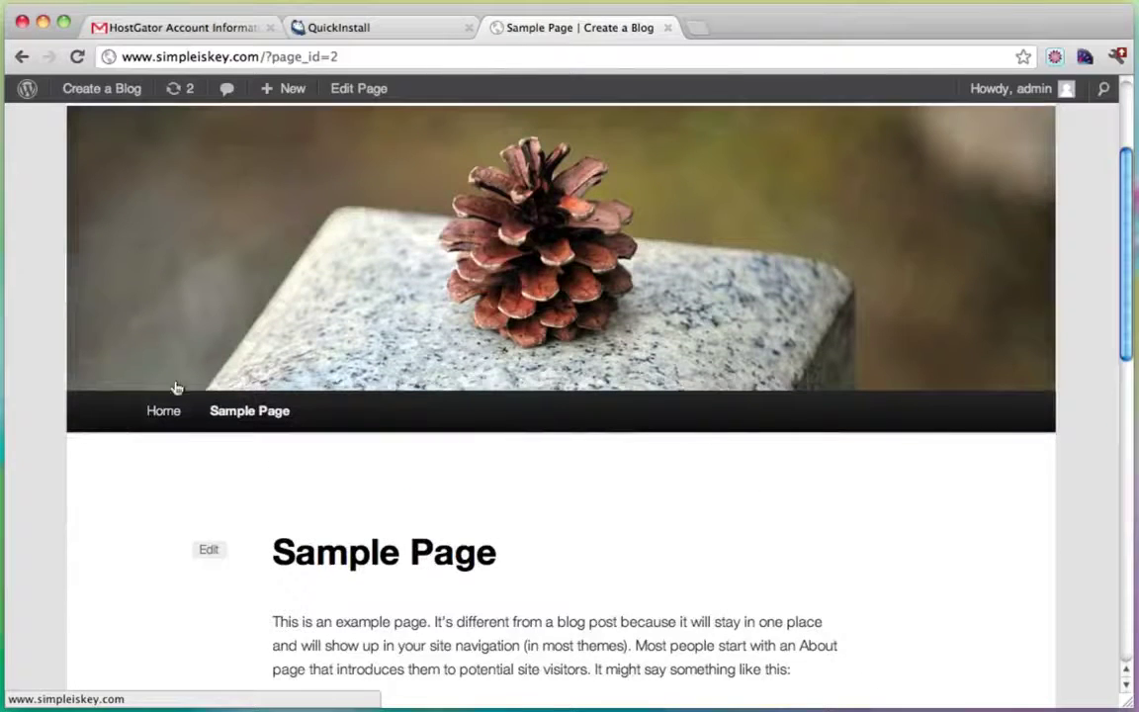
{"action": "left_click", "coordinate": [155, 408]}
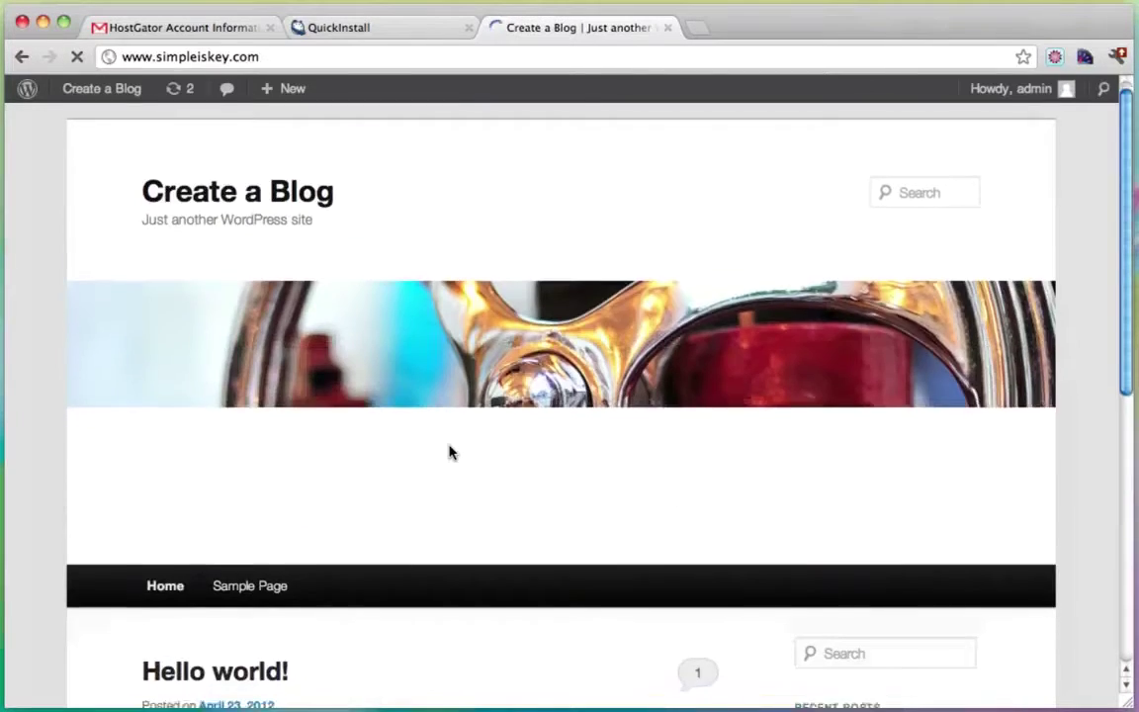
{"action": "scroll", "coordinate": [445, 453], "scroll_direction": "down", "scroll_amount": 5}
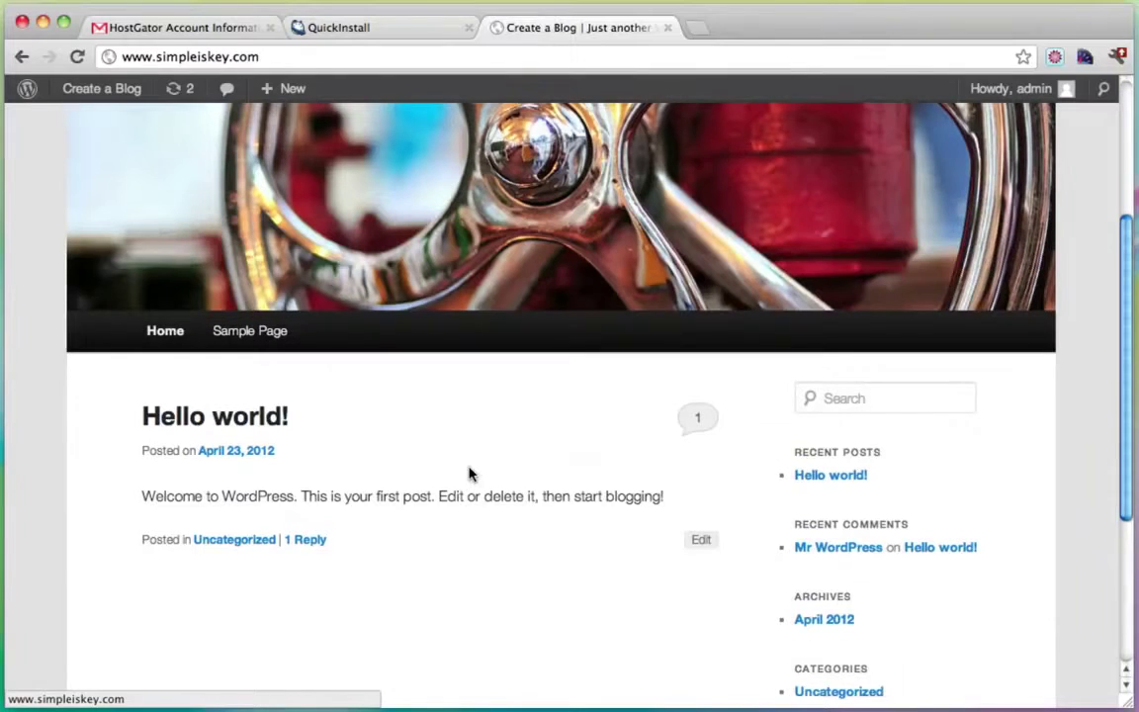
Read the Hello world! post, try the search box, then go back to the front page.
{"action": "left_click", "coordinate": [214, 423]}
{"action": "scroll", "coordinate": [517, 415], "scroll_direction": "down", "scroll_amount": 9}
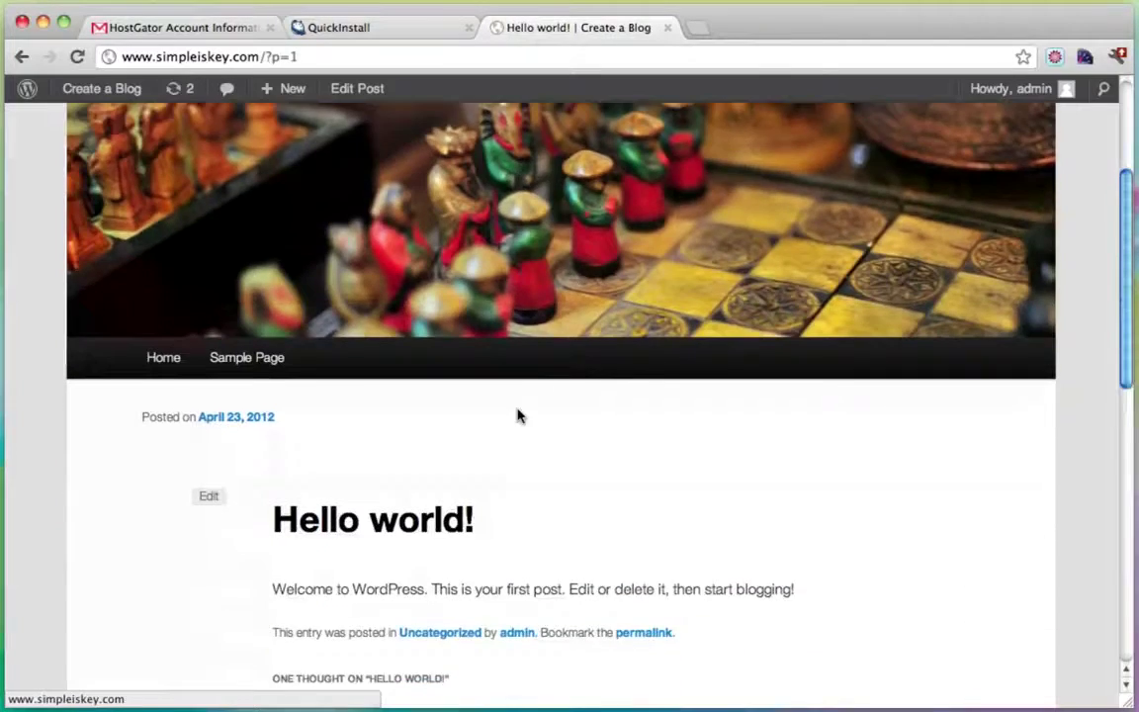
{"action": "scroll", "coordinate": [291, 329], "scroll_direction": "down", "scroll_amount": 6}
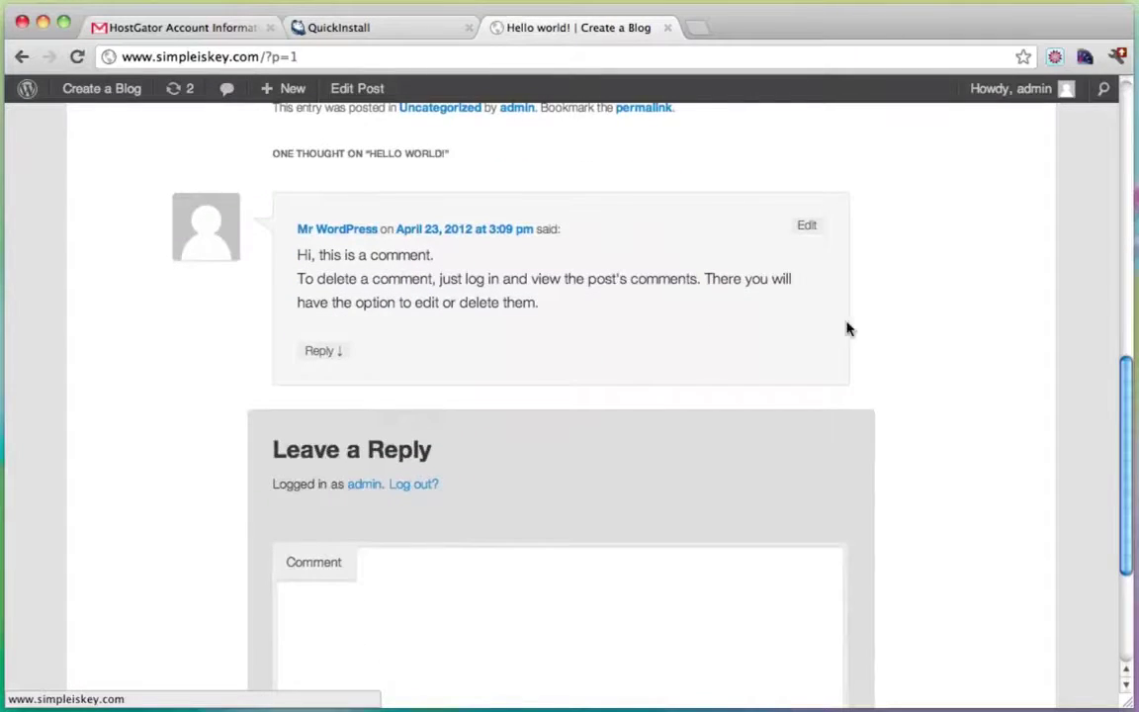
{"action": "scroll", "coordinate": [791, 368], "scroll_direction": "up", "scroll_amount": 15}
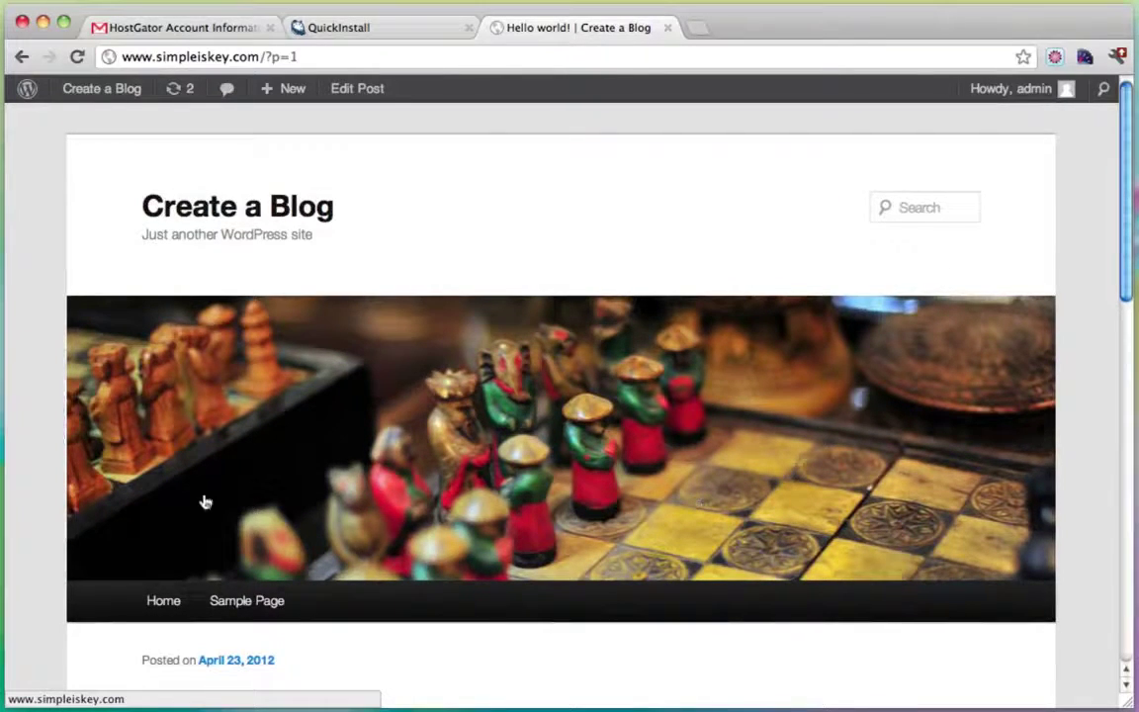
{"action": "left_click", "coordinate": [948, 209]}
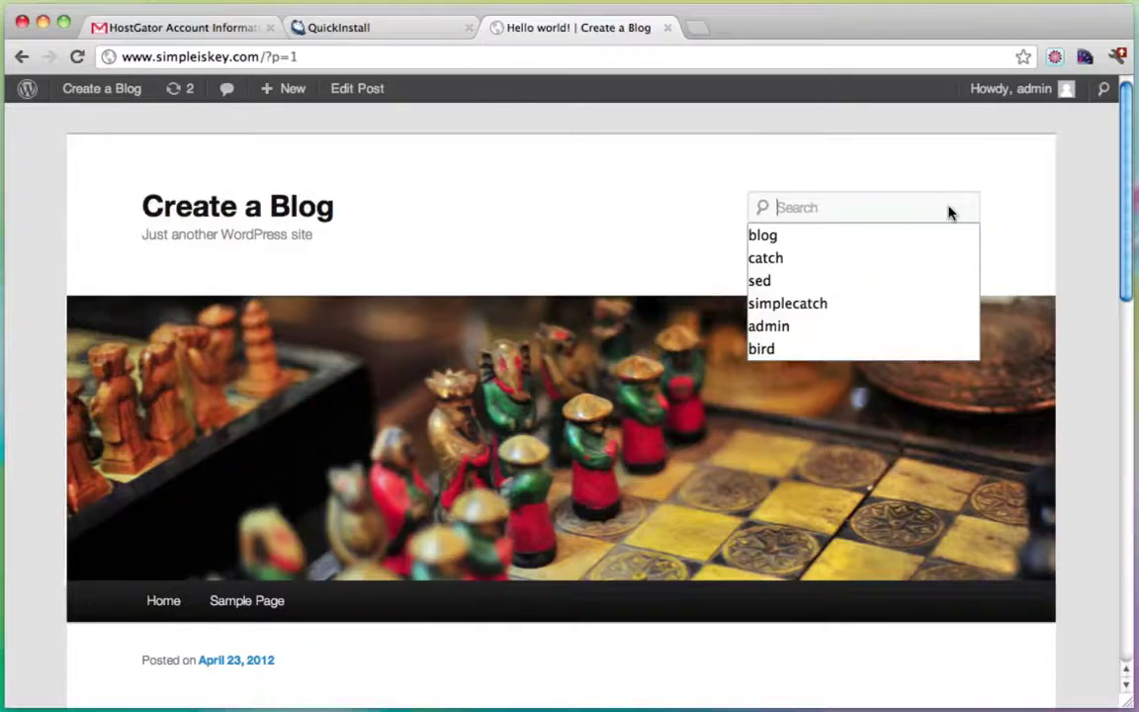
{"action": "left_click", "coordinate": [170, 218]}
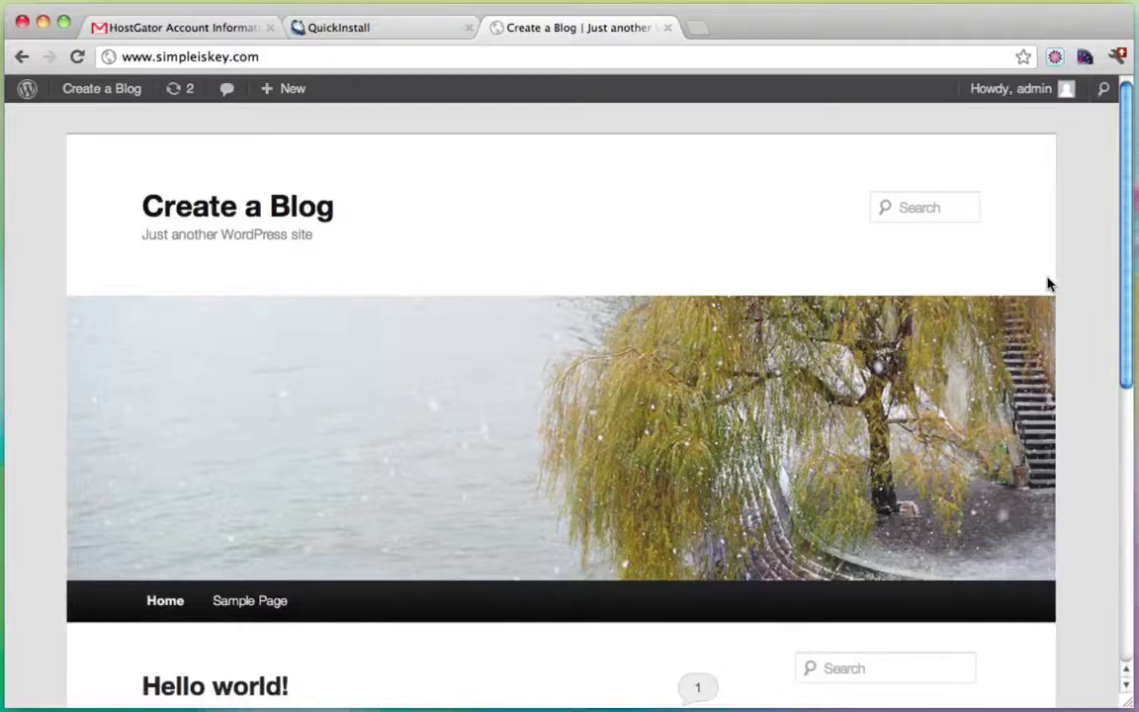
{"action": "scroll", "coordinate": [1047, 285], "scroll_direction": "down", "scroll_amount": 10}
{"action": "scroll", "coordinate": [791, 587], "scroll_direction": "up", "scroll_amount": 10}
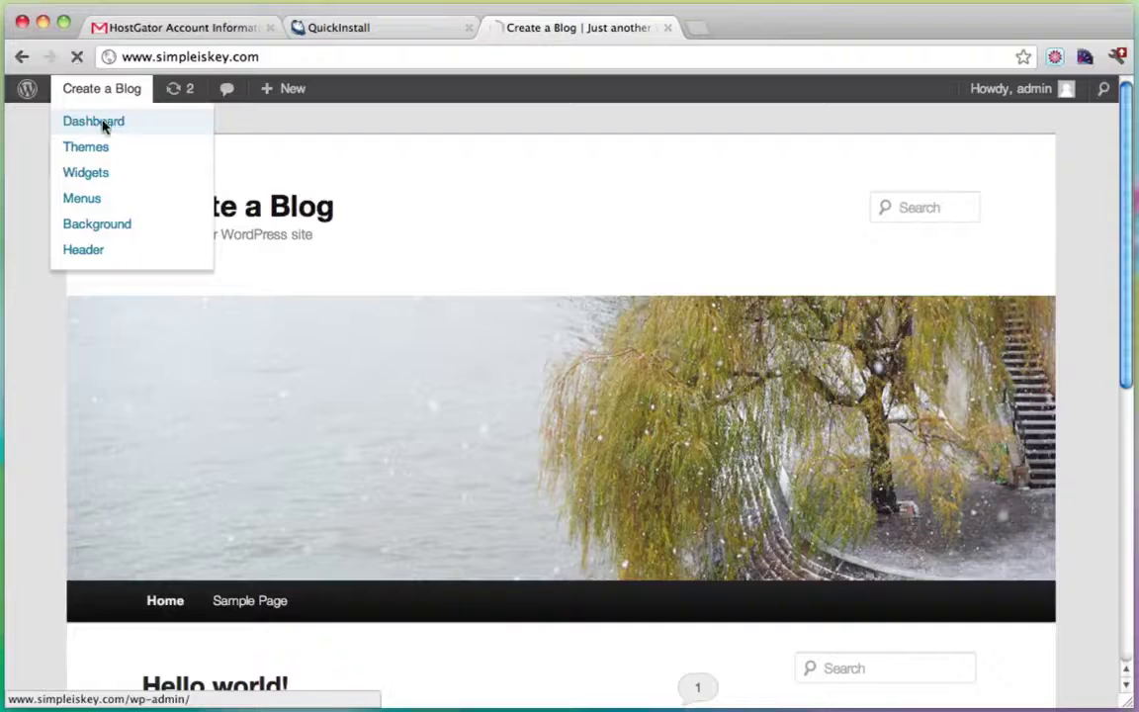
Go back to the admin Dashboard from the site-name menu.
{"action": "left_click", "coordinate": [103, 123]}
{"action": "mouse_move", "coordinate": [104, 91]}
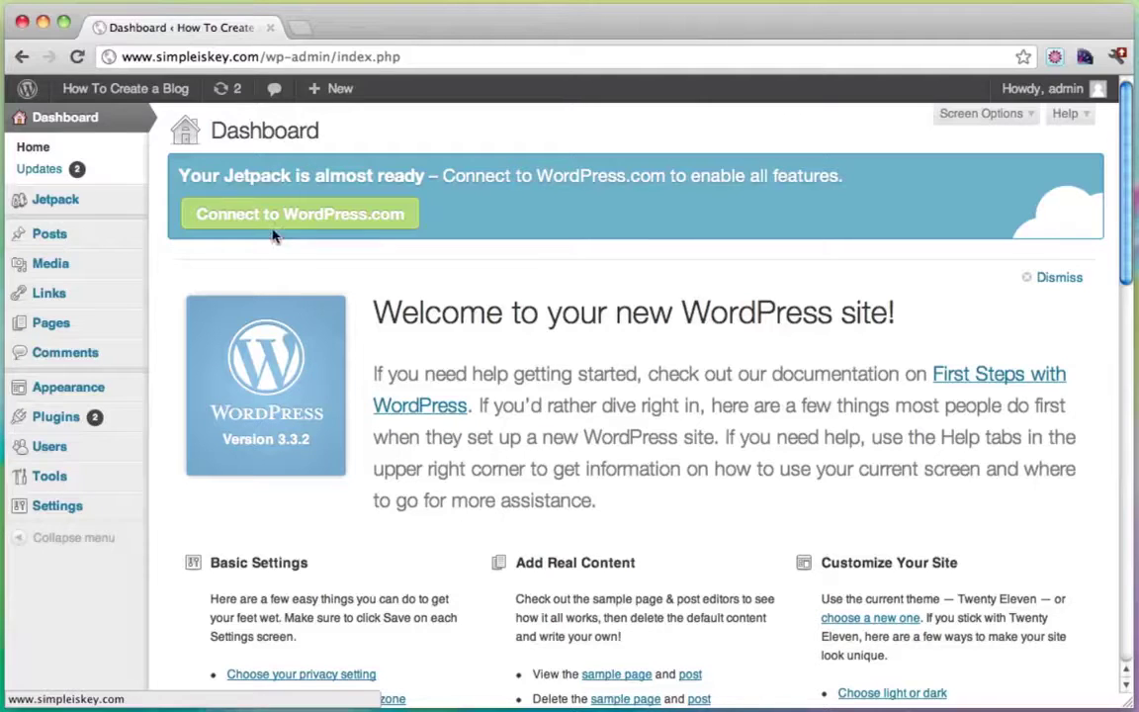
{"action": "mouse_move", "coordinate": [117, 88]}
Open the blog in a new tab with Visit Site, view it, then return to the Dashboard tab.
{"action": "left_click", "coordinate": [112, 123], "text": "super"}
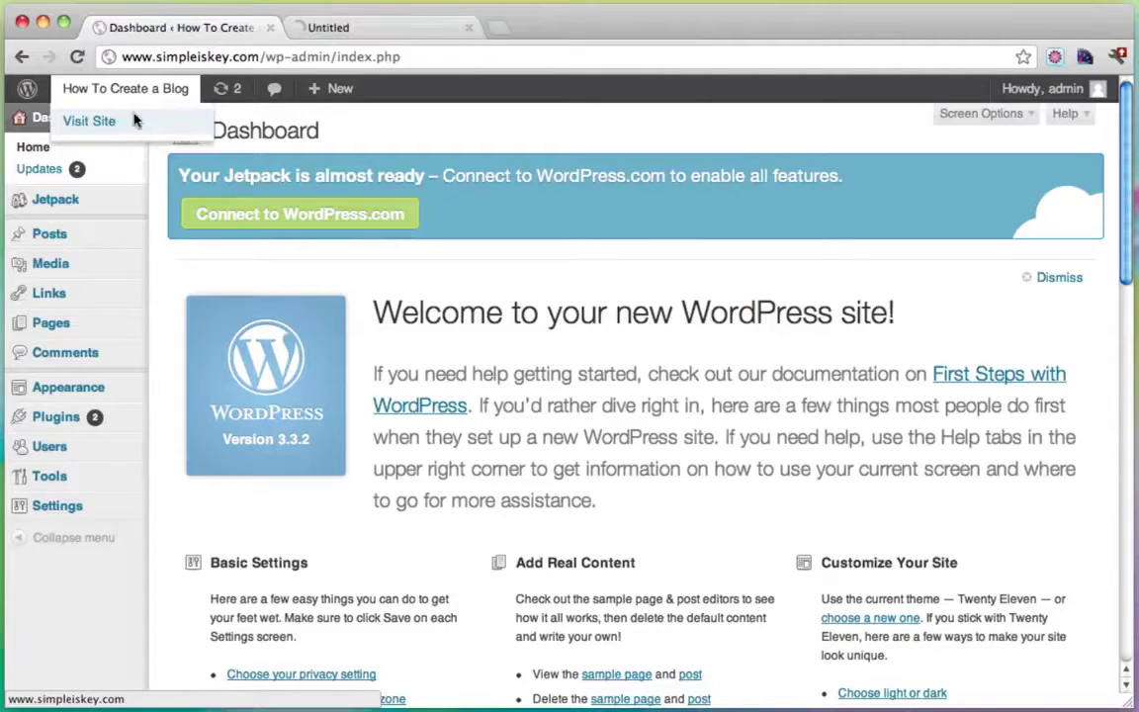
{"action": "left_click", "coordinate": [383, 28]}
{"action": "scroll", "coordinate": [728, 313], "scroll_direction": "down", "scroll_amount": 5}
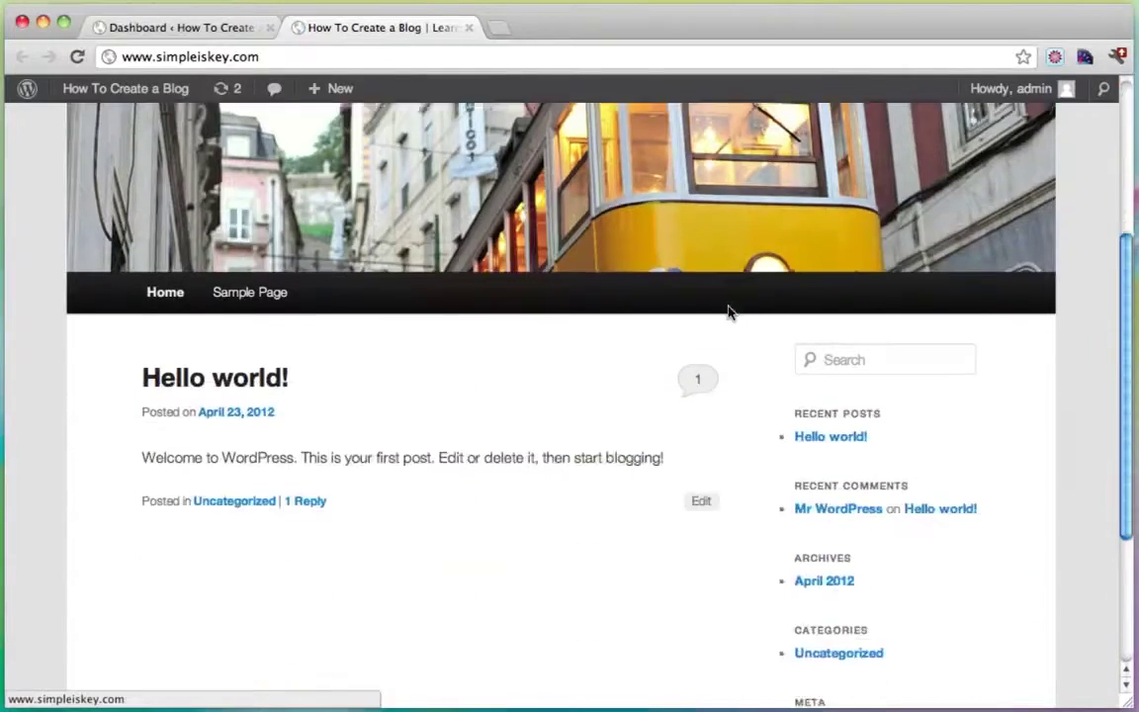
{"action": "scroll", "coordinate": [728, 314], "scroll_direction": "up", "scroll_amount": 5}
{"action": "scroll", "coordinate": [729, 313], "scroll_direction": "down", "scroll_amount": 5}
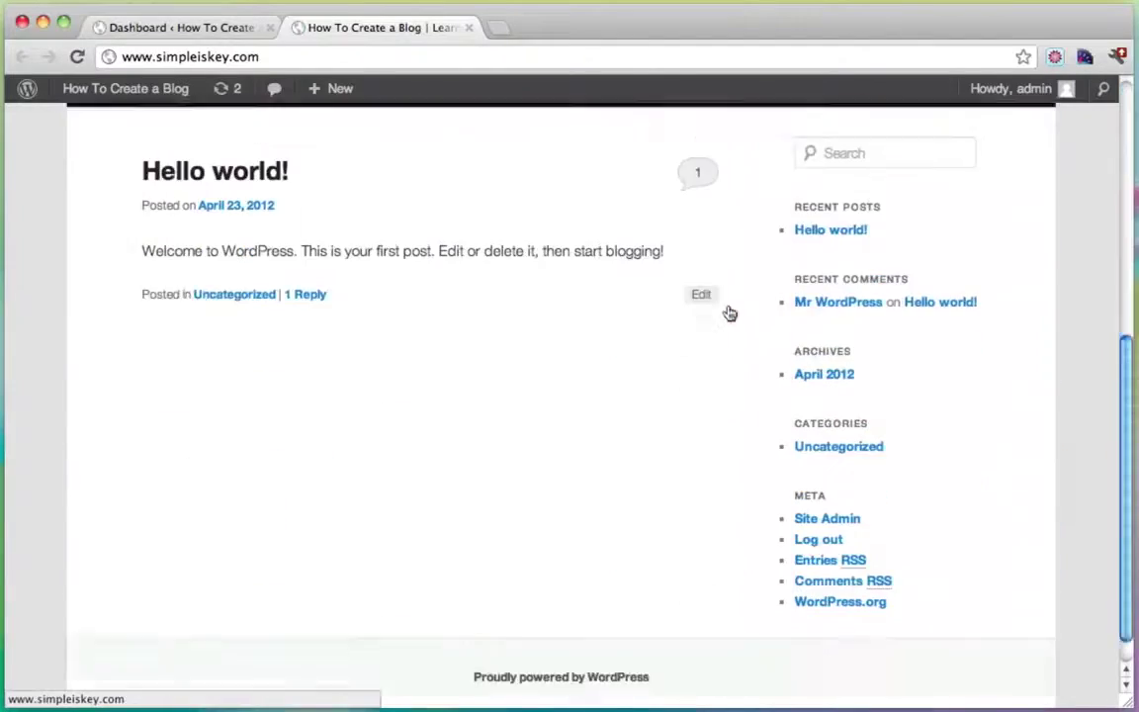
{"action": "scroll", "coordinate": [727, 312], "scroll_direction": "up", "scroll_amount": 5}
{"action": "left_click", "coordinate": [158, 30]}
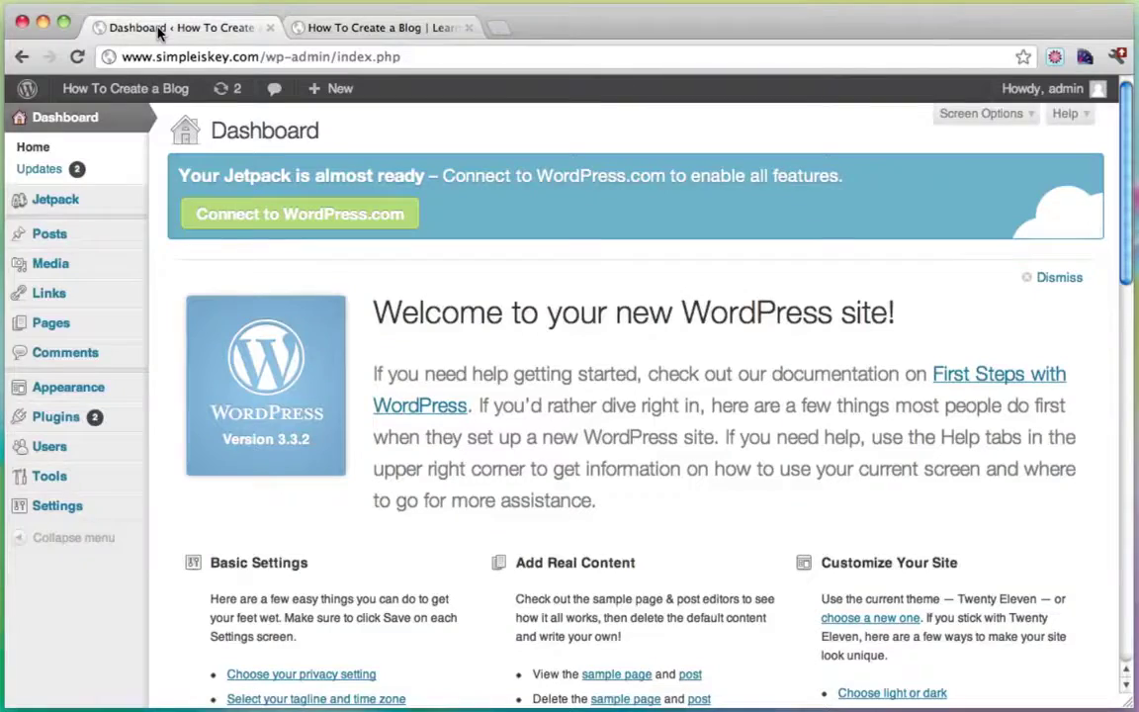
Search the Install Themes page for 'catch' themes.
{"action": "mouse_move", "coordinate": [131, 388]}
{"action": "left_click", "coordinate": [188, 388]}
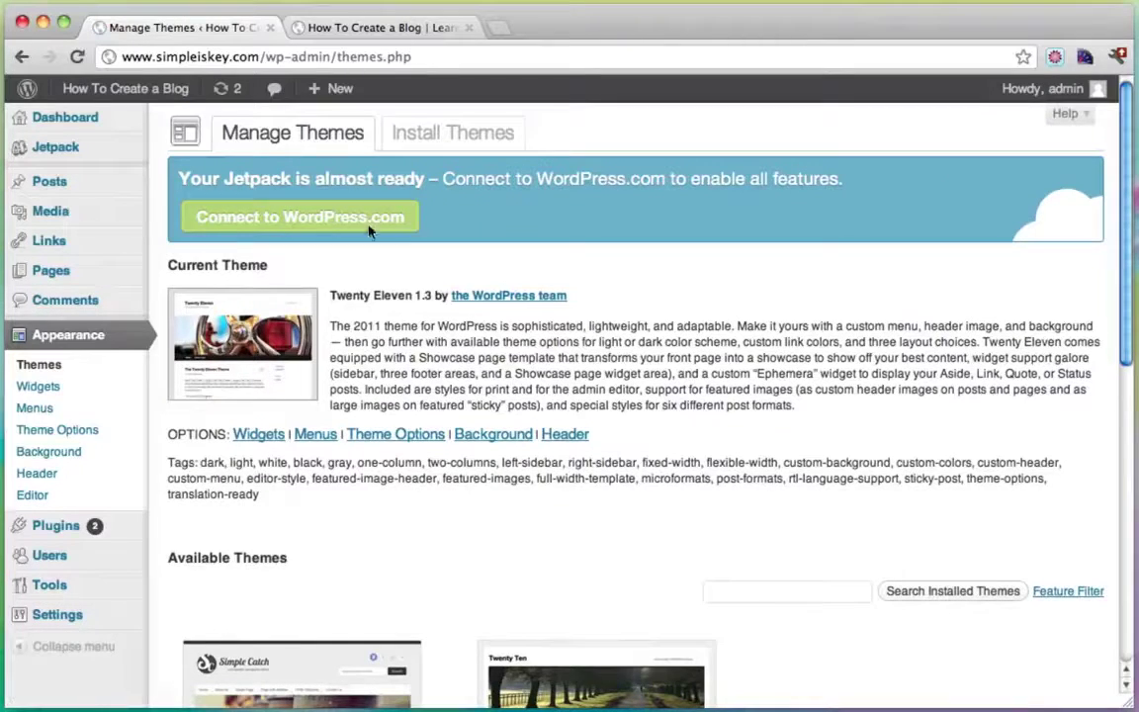
{"action": "left_click", "coordinate": [433, 138]}
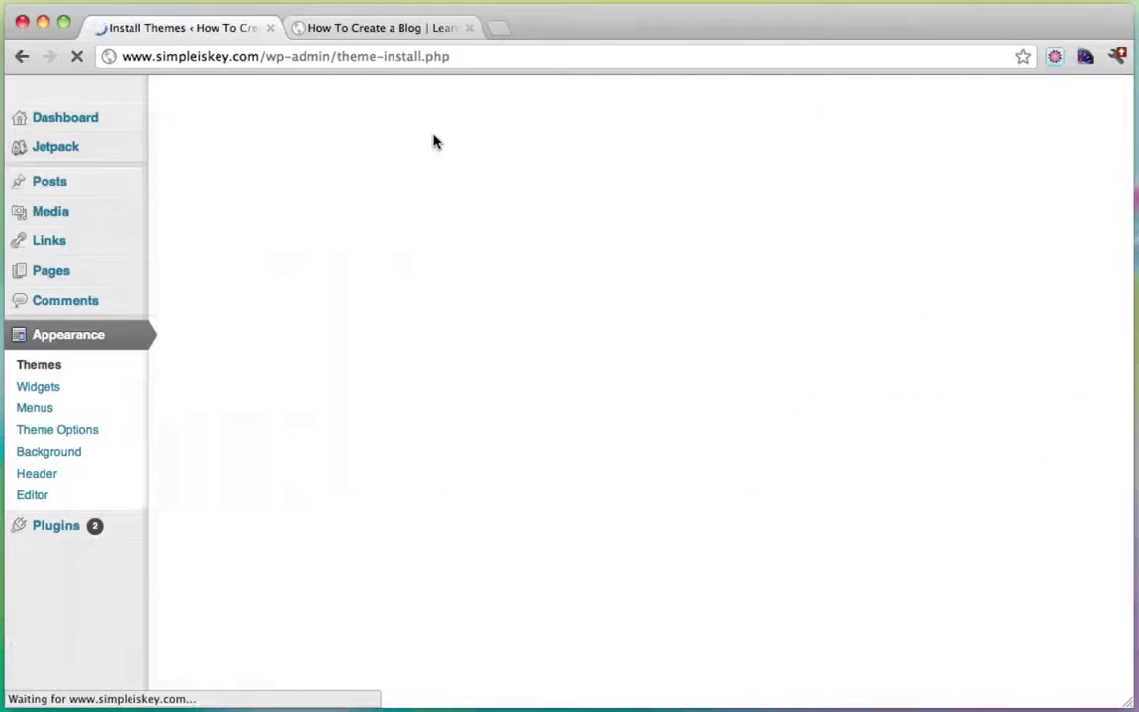
{"action": "left_click", "coordinate": [300, 340]}
{"action": "type", "text": "catch"}
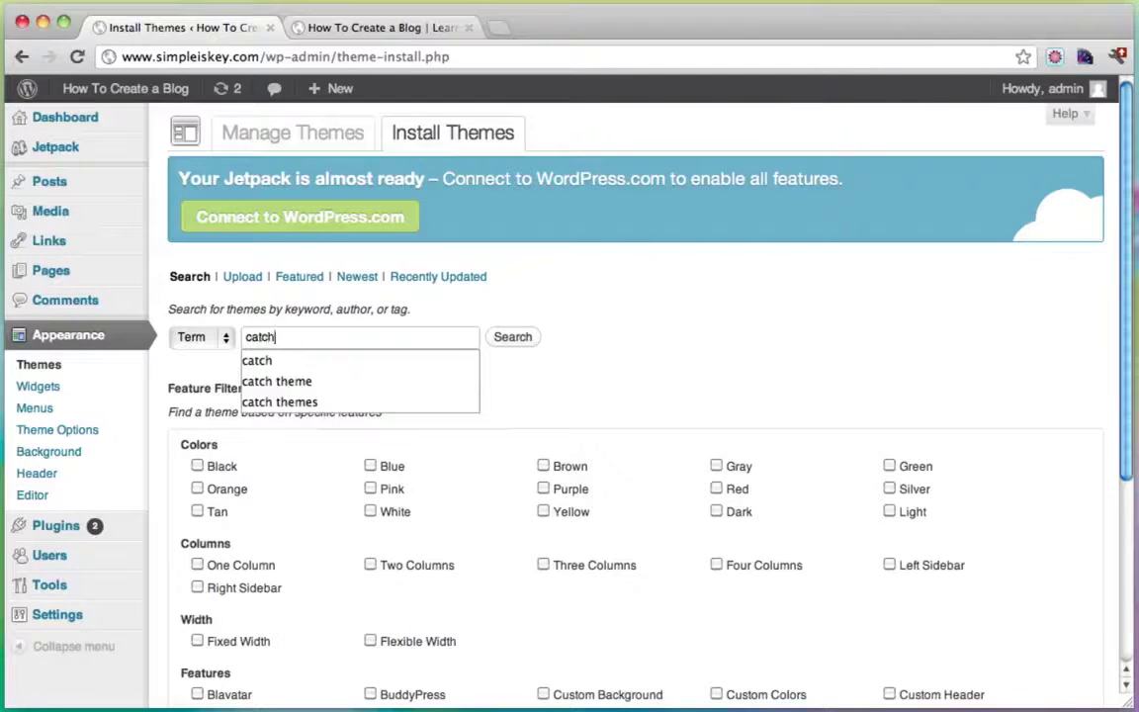
{"action": "key", "text": "Return"}
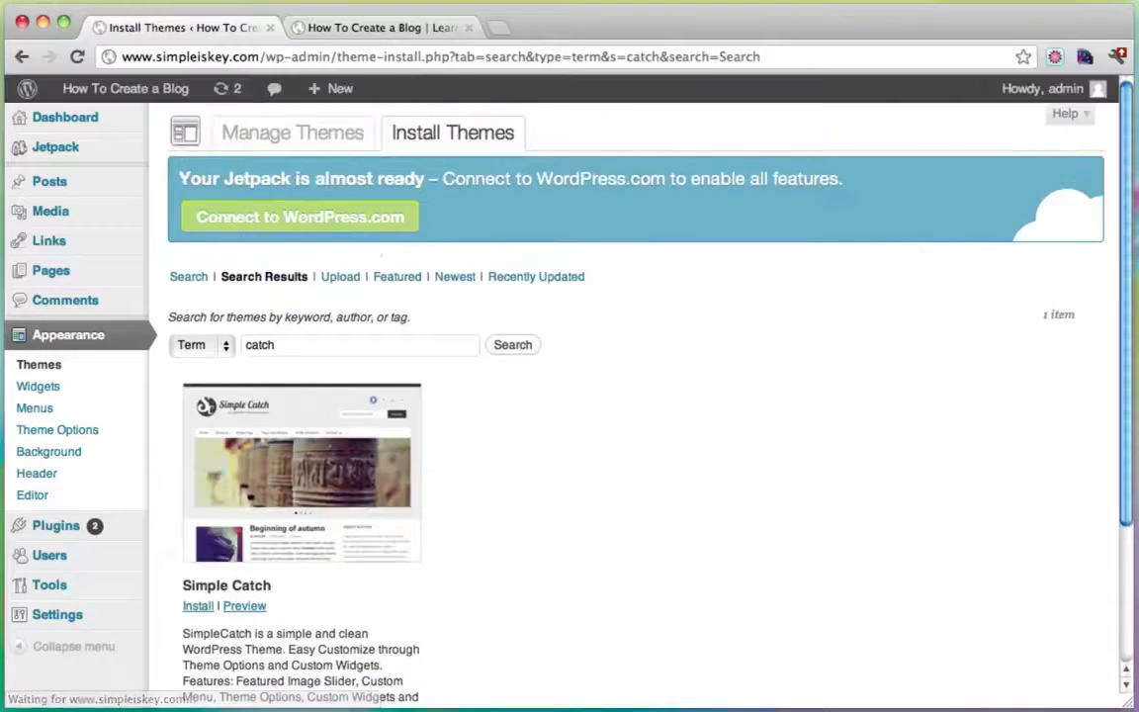
Install and activate Simple Catch, then keep only the blog tab open.
{"action": "scroll", "coordinate": [712, 341], "scroll_direction": "down", "scroll_amount": 2}
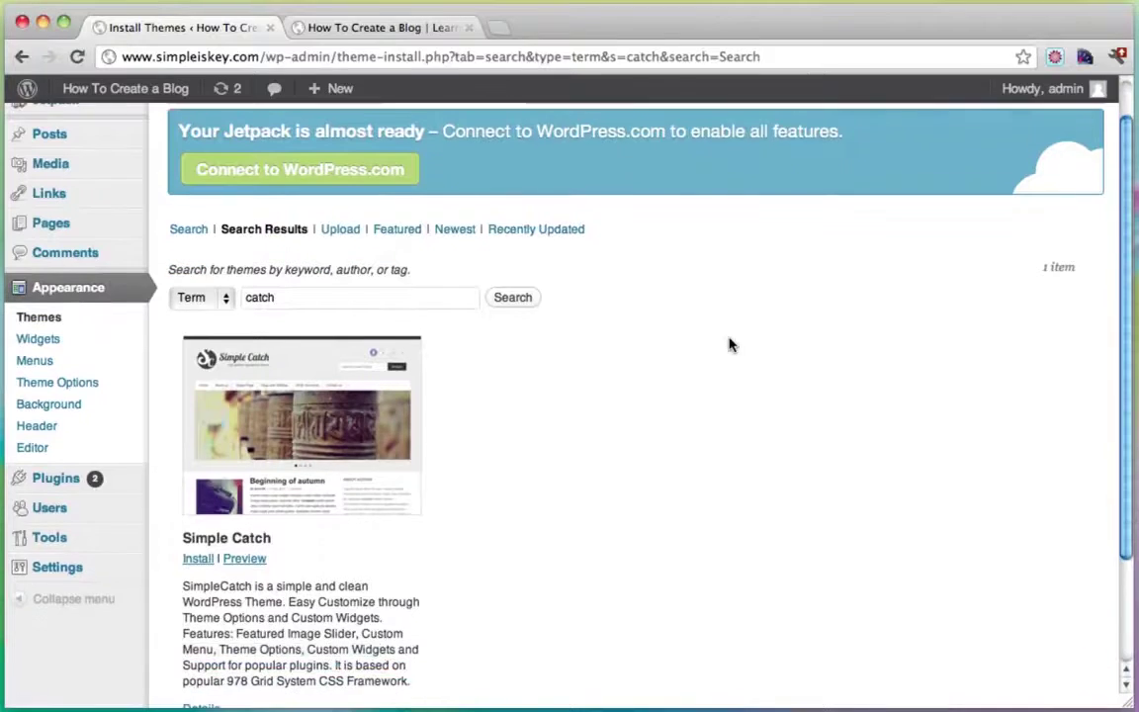
{"action": "left_click", "coordinate": [198, 561]}
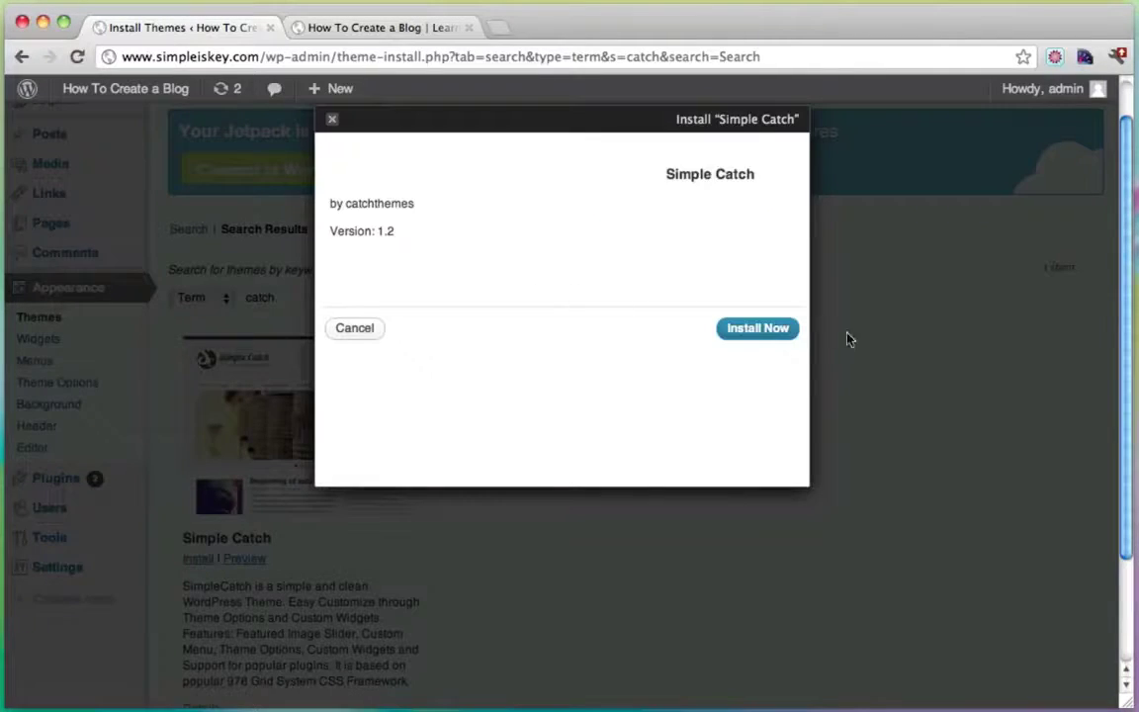
{"action": "left_click", "coordinate": [757, 331]}
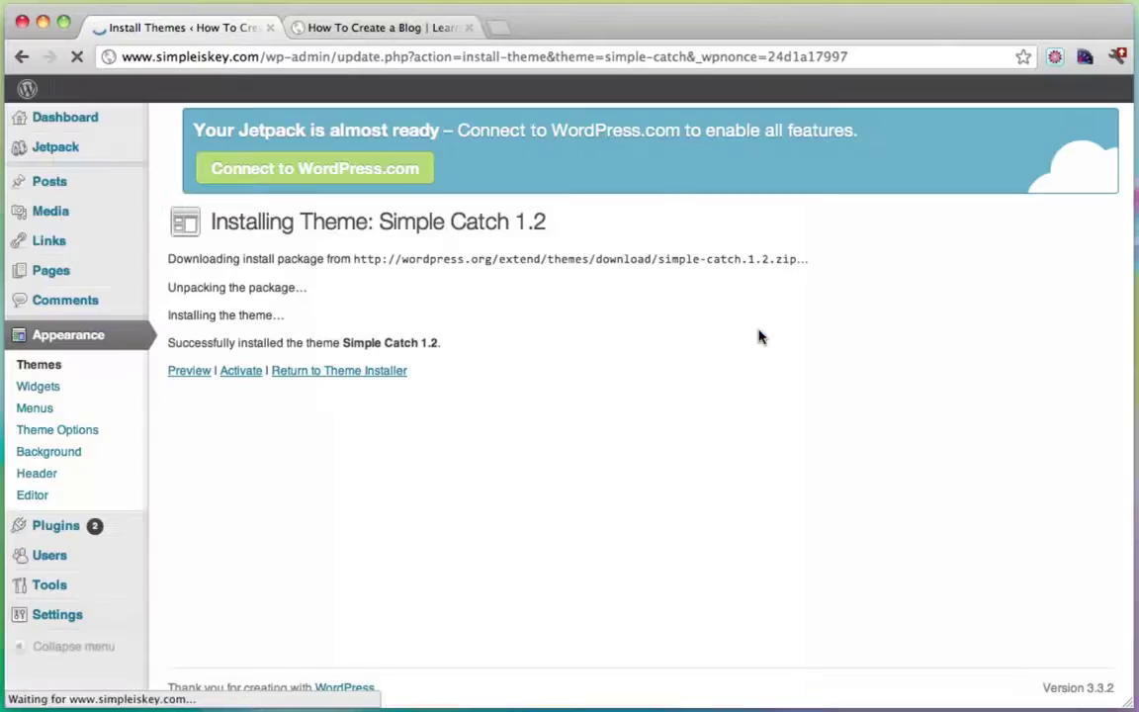
{"action": "left_click", "coordinate": [233, 344]}
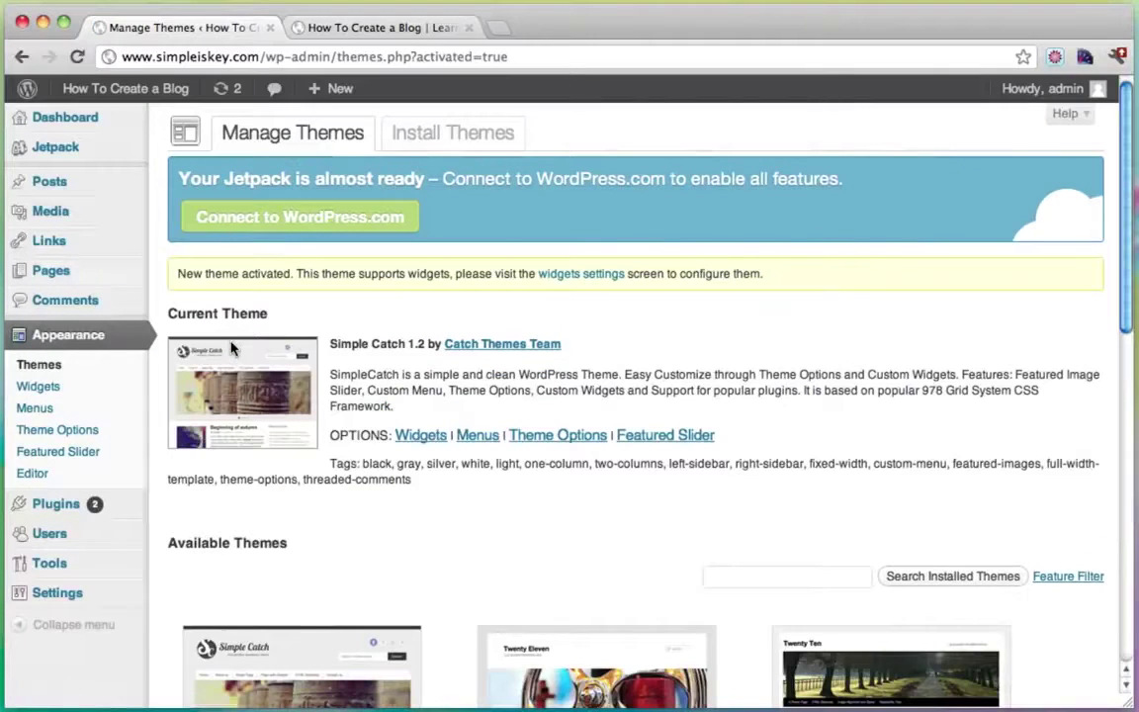
{"action": "left_click", "coordinate": [383, 29]}
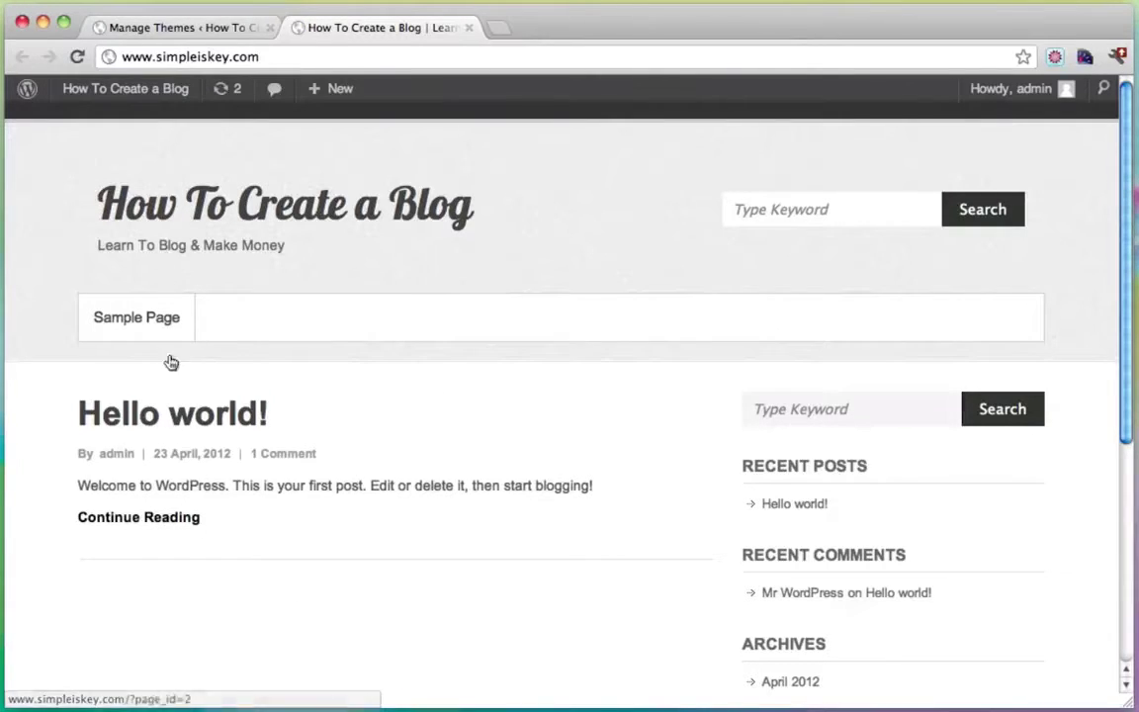
{"action": "key", "text": "super+w"}
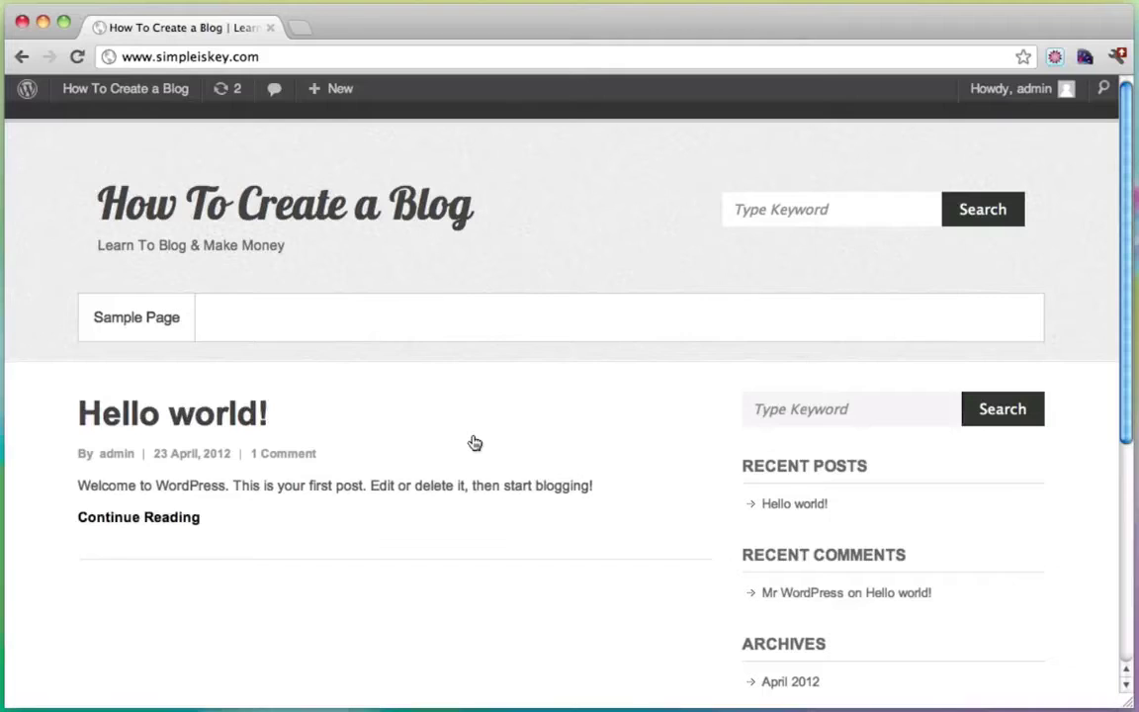